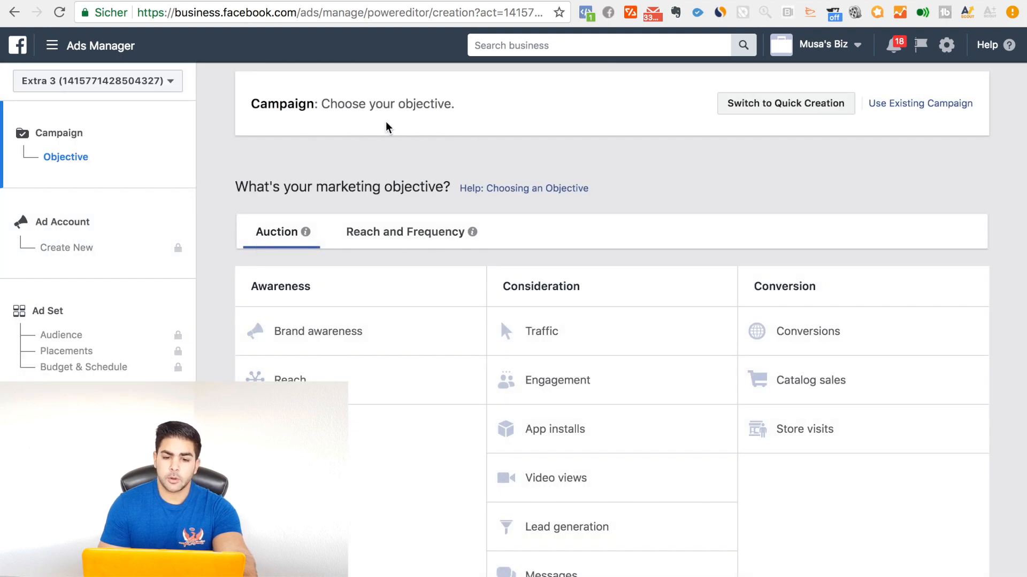
scroll(554, 348, "down", 1)
scroll(554, 348, "up", 1)
scroll(459, 481, "down", 1)
scroll(429, 428, "up", 1)
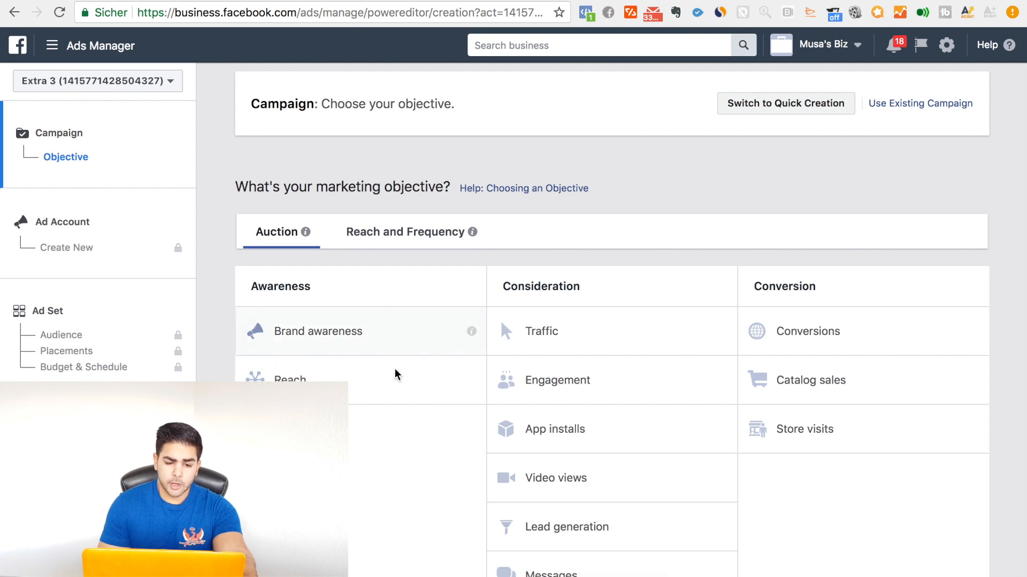
double_click(286, 290)
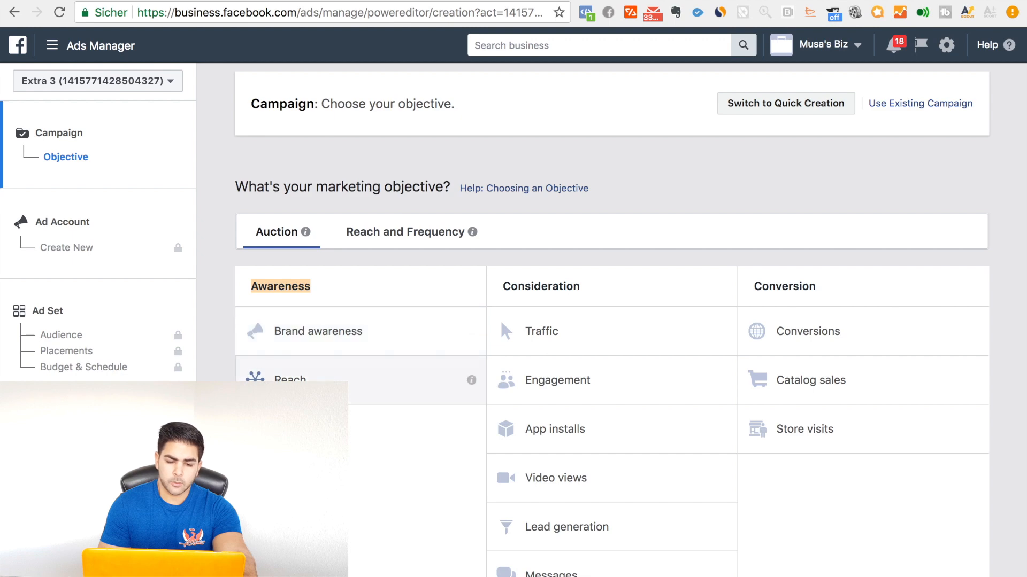
left_click(321, 439)
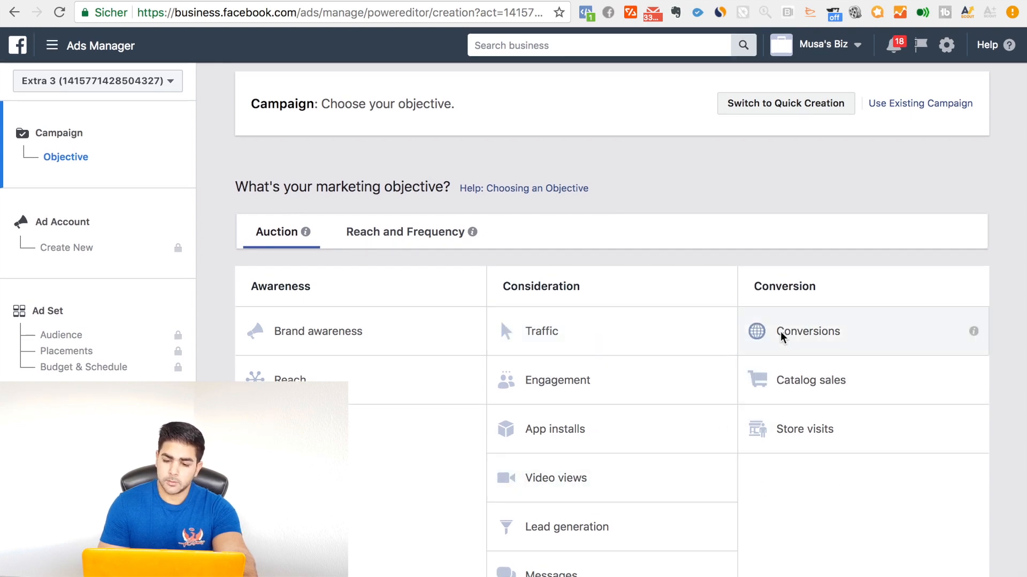
Step: Choose the Conversions objective, name the campaign "Conversions Drink Bottle" and proceed to the ad account setup
left_click(815, 336)
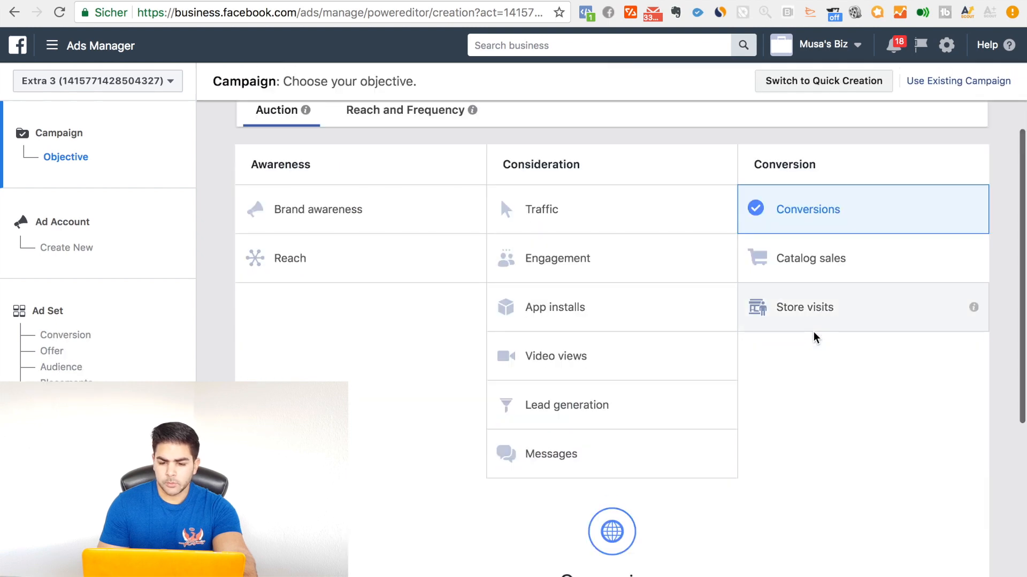
scroll(384, 453, "down", 5)
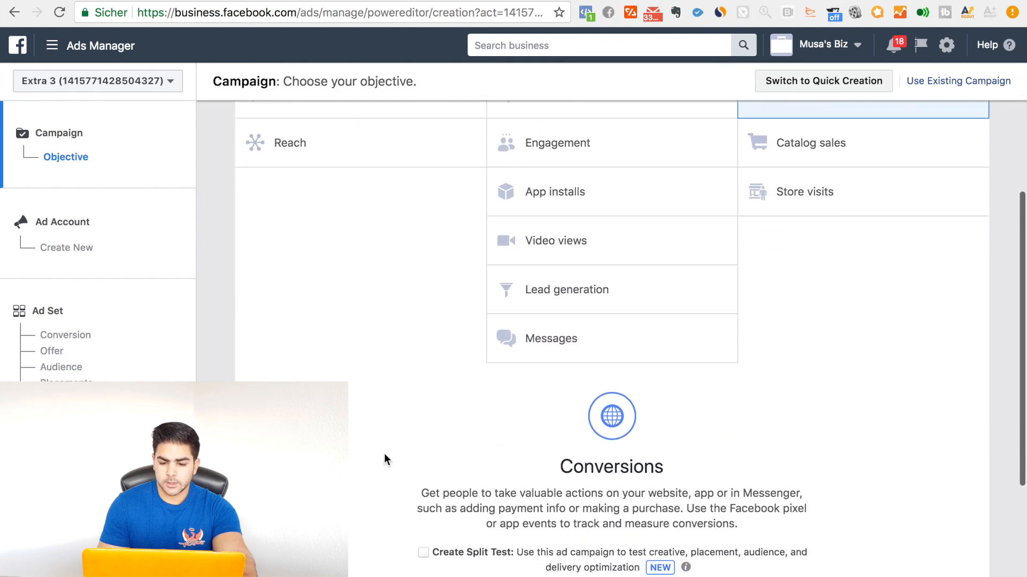
left_click(660, 425)
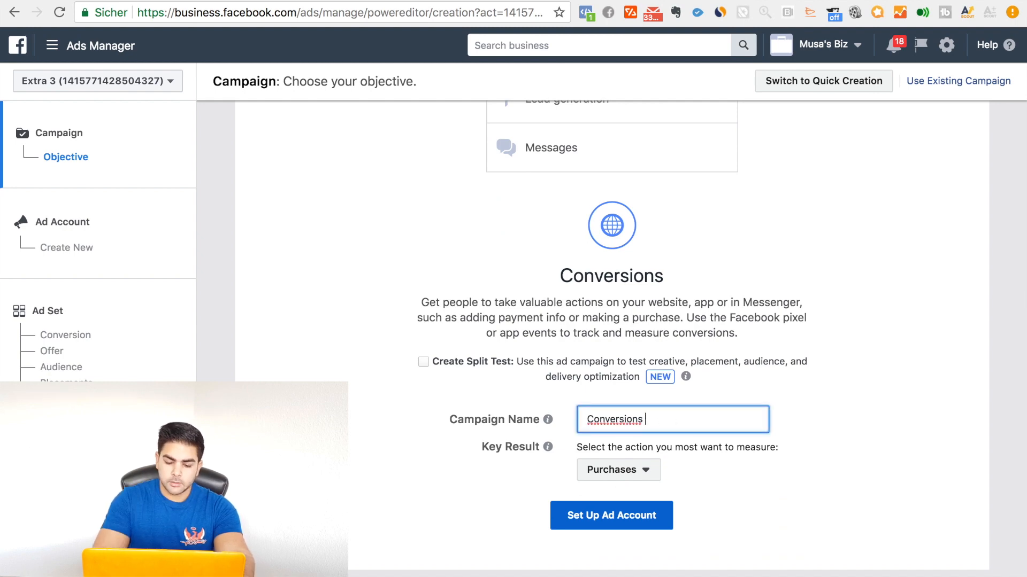
type("Drink Bottle")
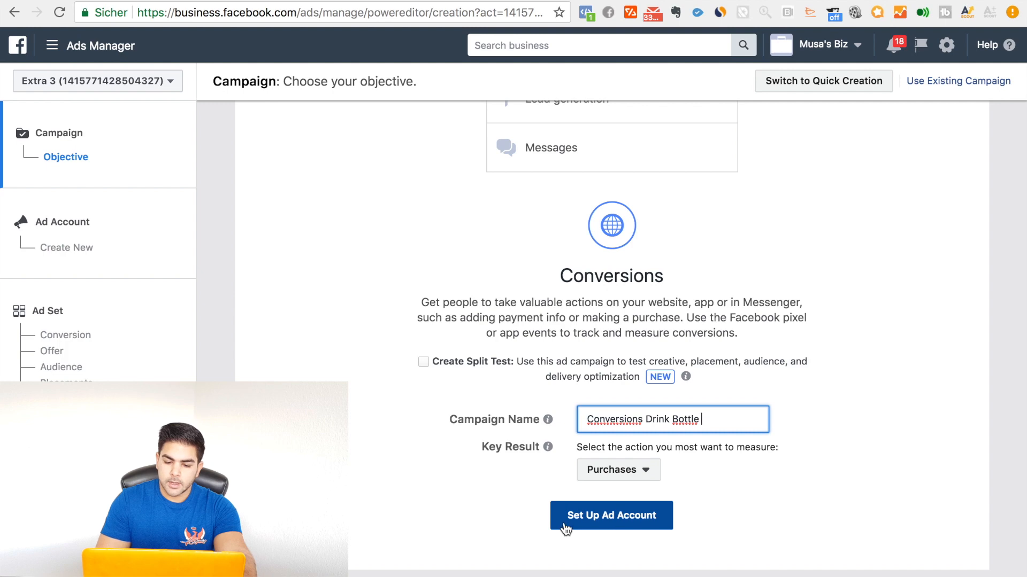
left_click(597, 523)
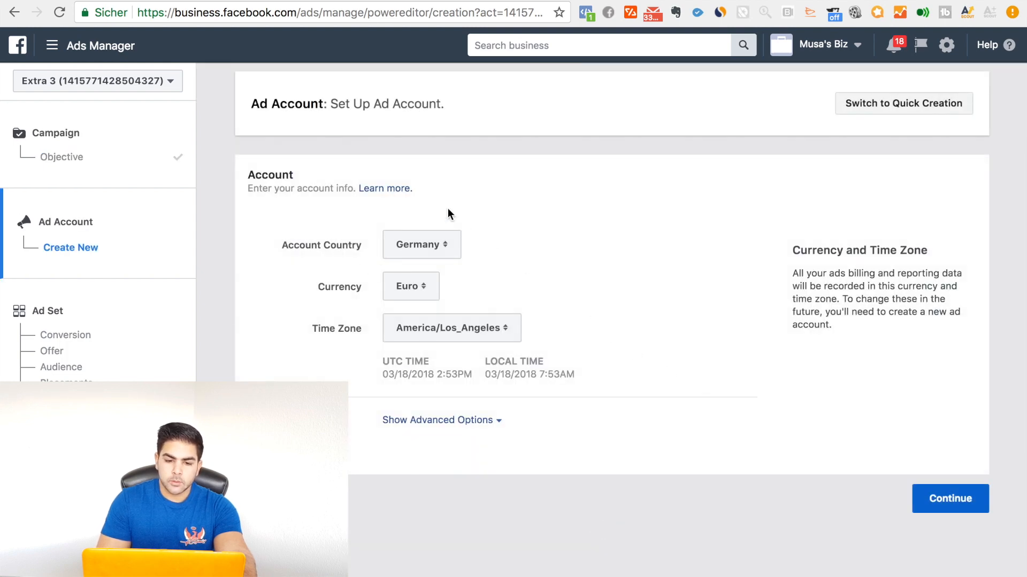
Step: Set the new ad account's time zone to Europe/Berlin and continue to the ad set
left_click(448, 252)
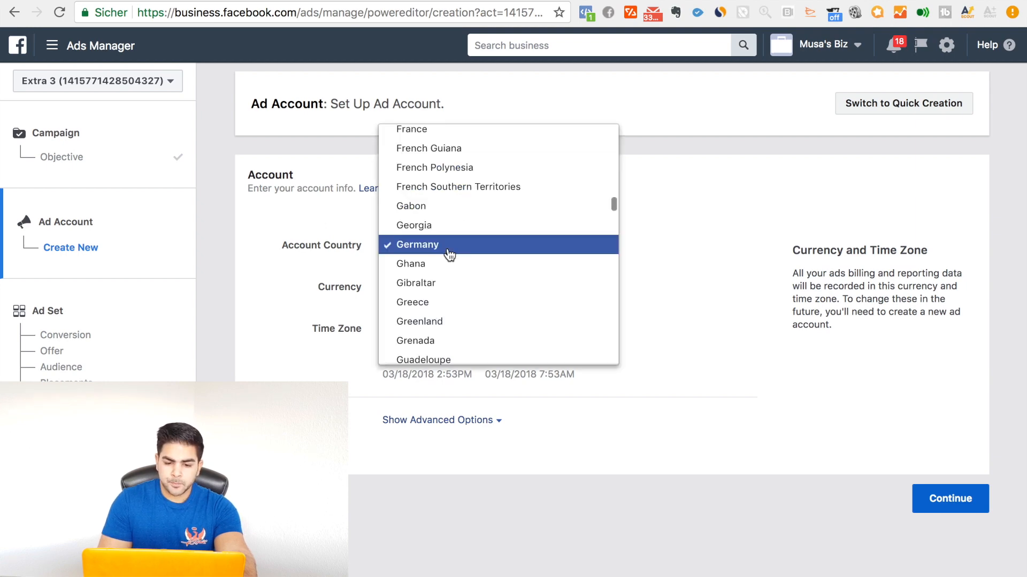
left_click(626, 263)
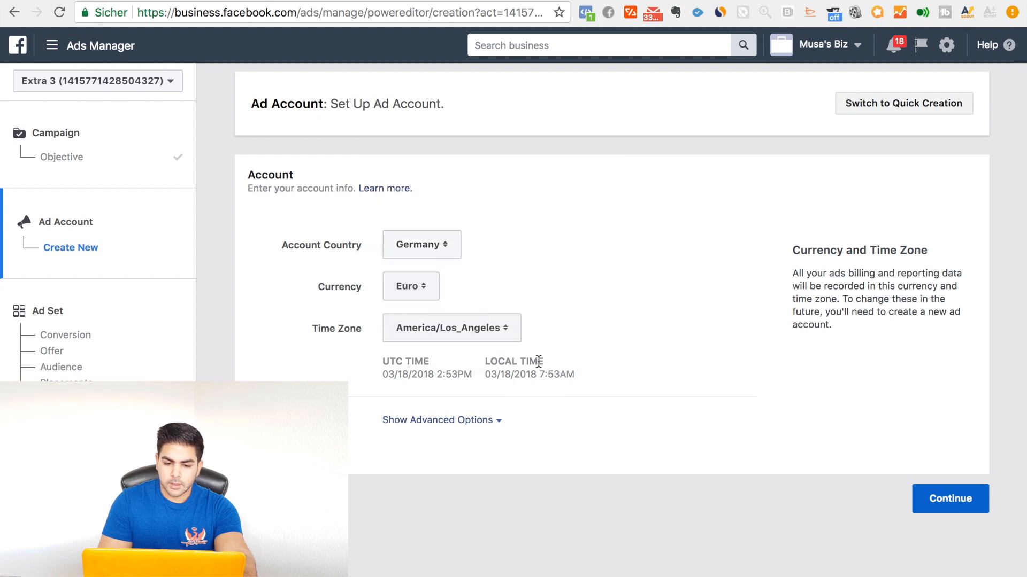
left_click(457, 334)
left_click(459, 349)
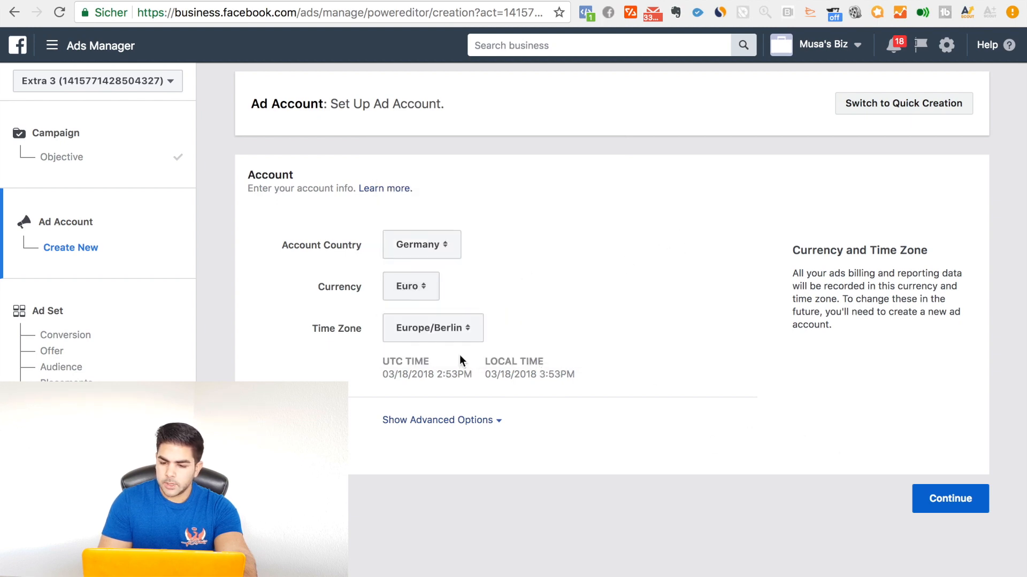
left_click(921, 501)
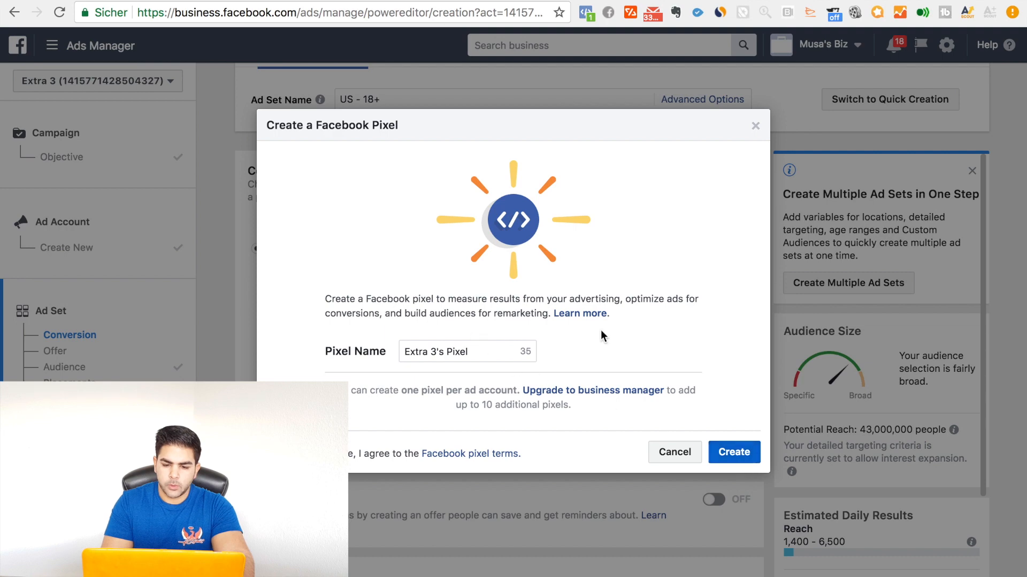
Step: Create the Facebook pixel for the ad account and open its installation guide for the Shopify integration
left_click(746, 452)
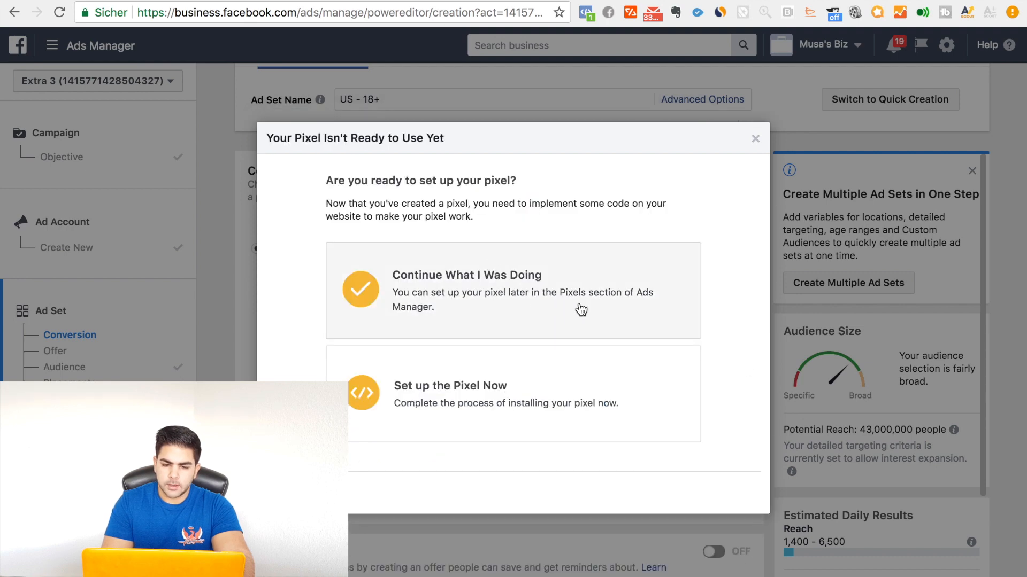
left_click(564, 372)
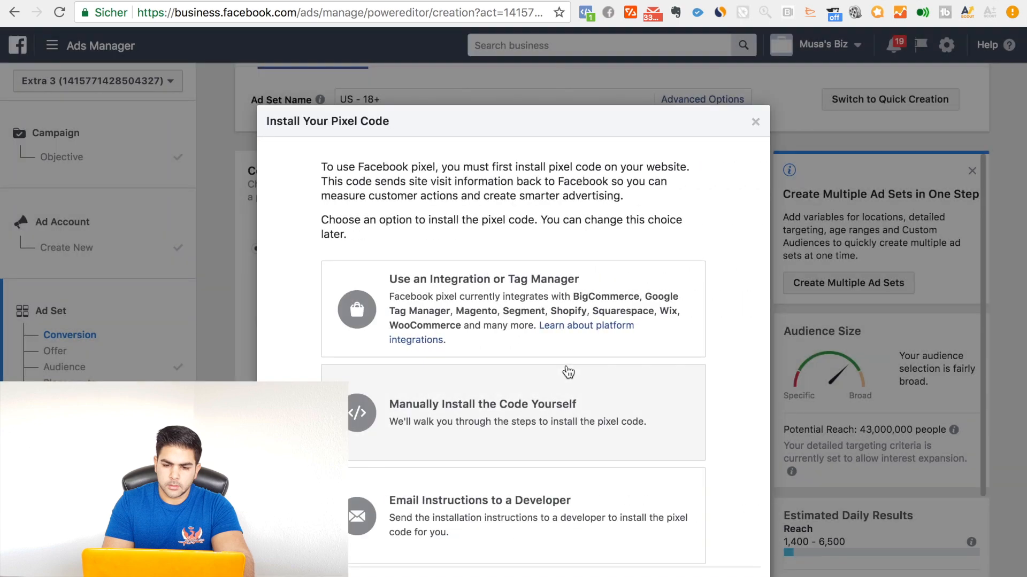
left_click(524, 286)
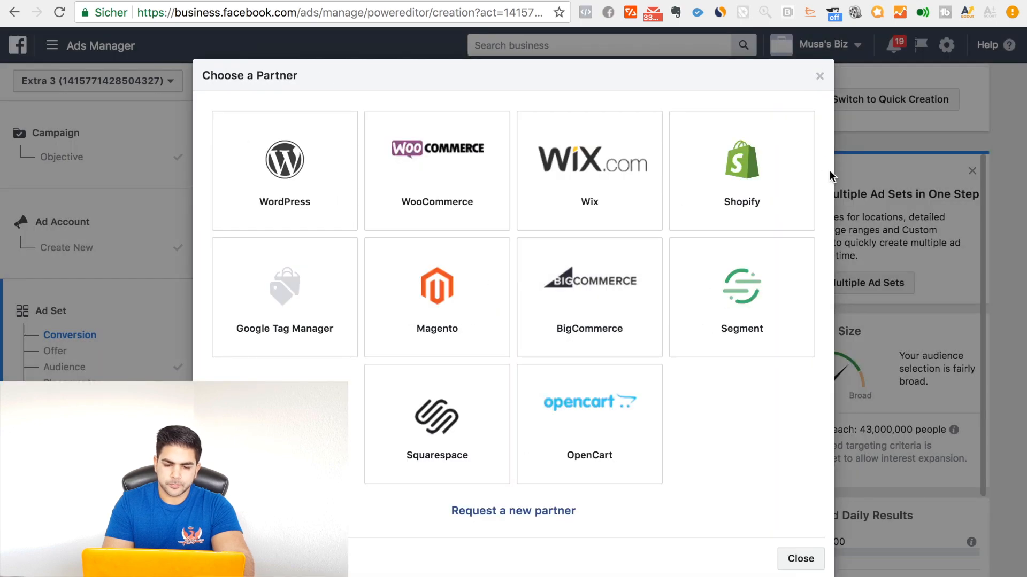
left_click(771, 171)
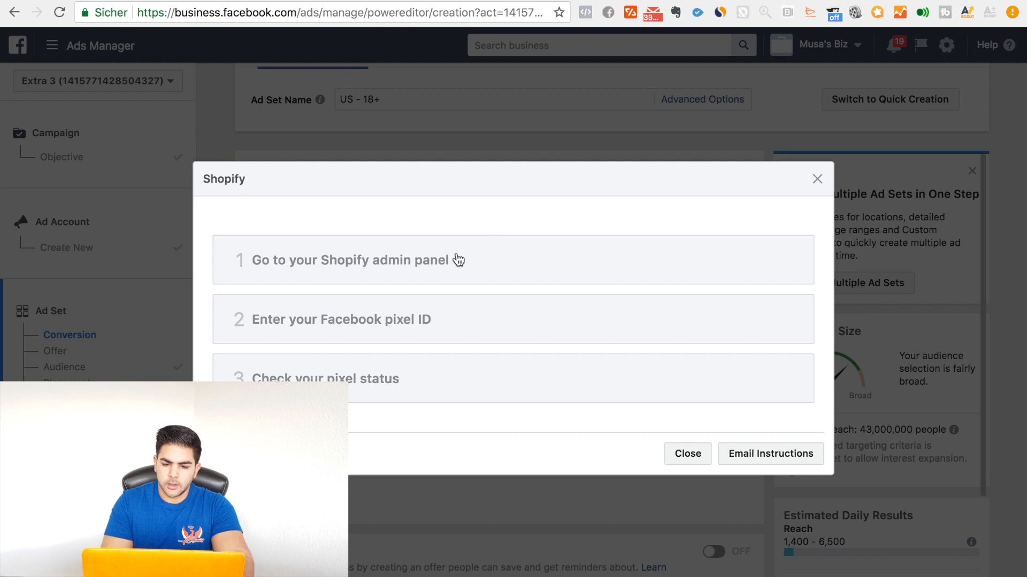
Step: Read through the three Shopify pixel steps on the admin panel, pixel ID and pixel status, and close the guide
left_click(500, 274)
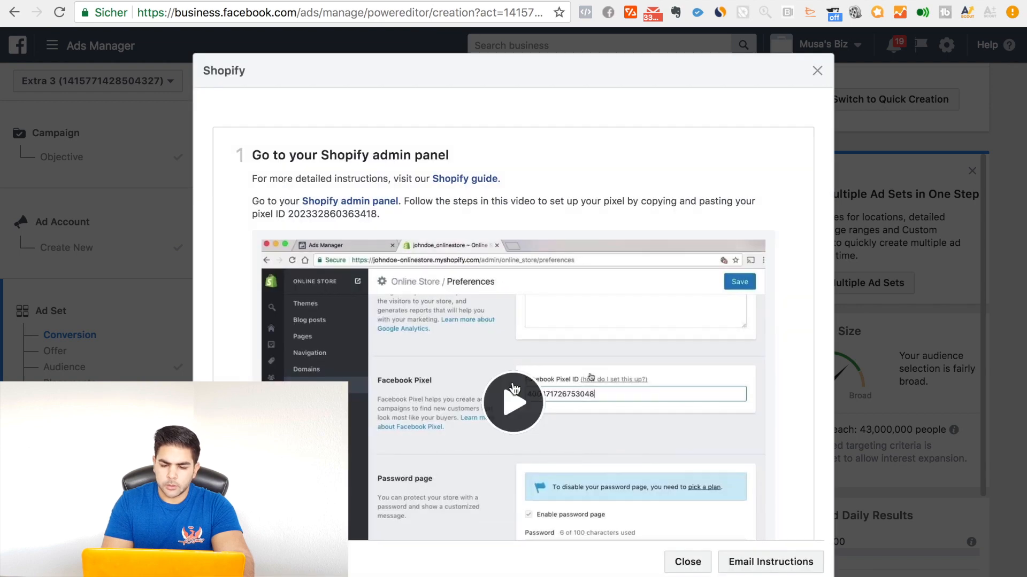
scroll(513, 389, "down", 3)
scroll(514, 389, "down", 2)
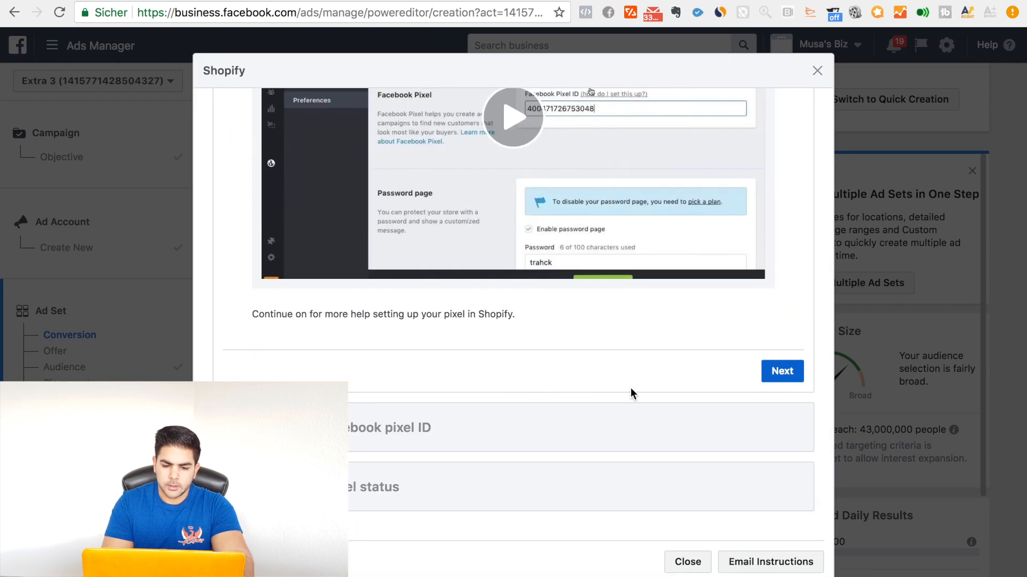
left_click(782, 374)
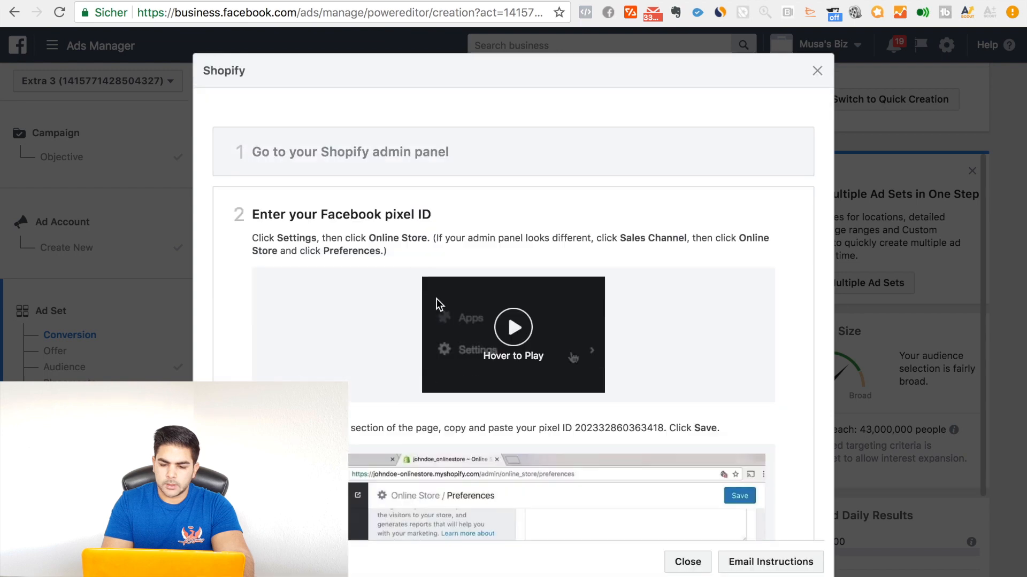
scroll(595, 393, "down", 8)
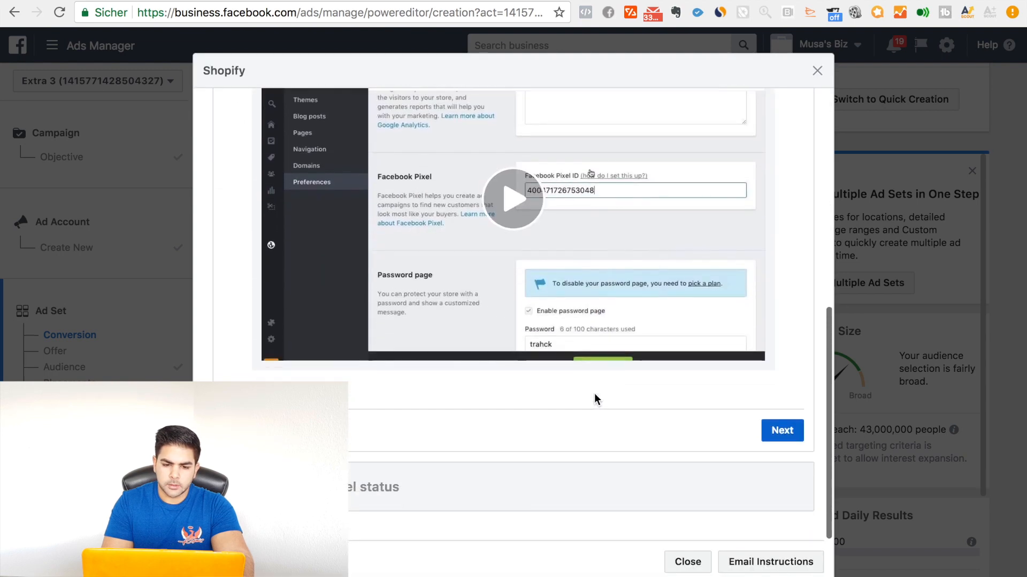
left_click(782, 430)
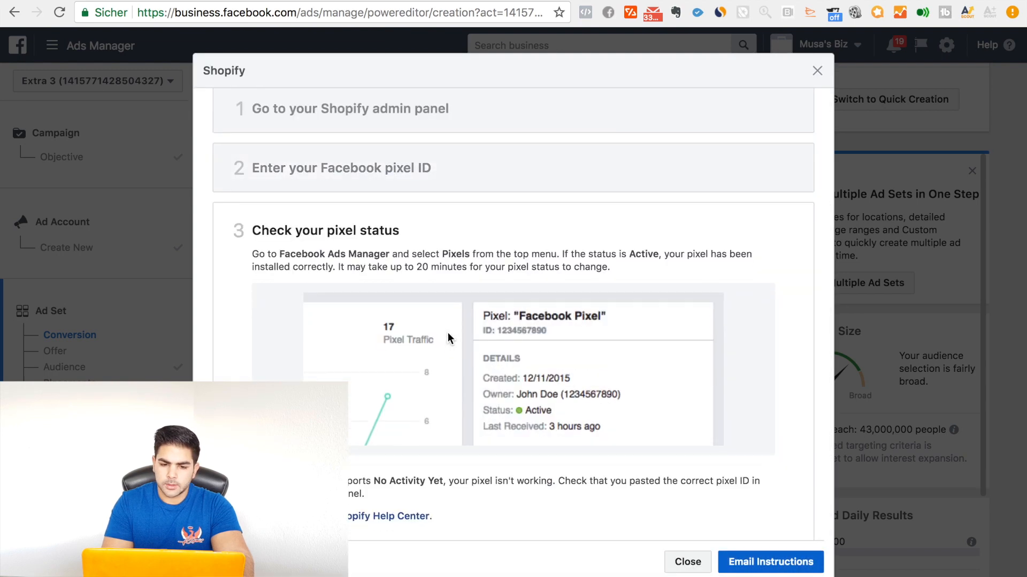
scroll(448, 334, "down", 2)
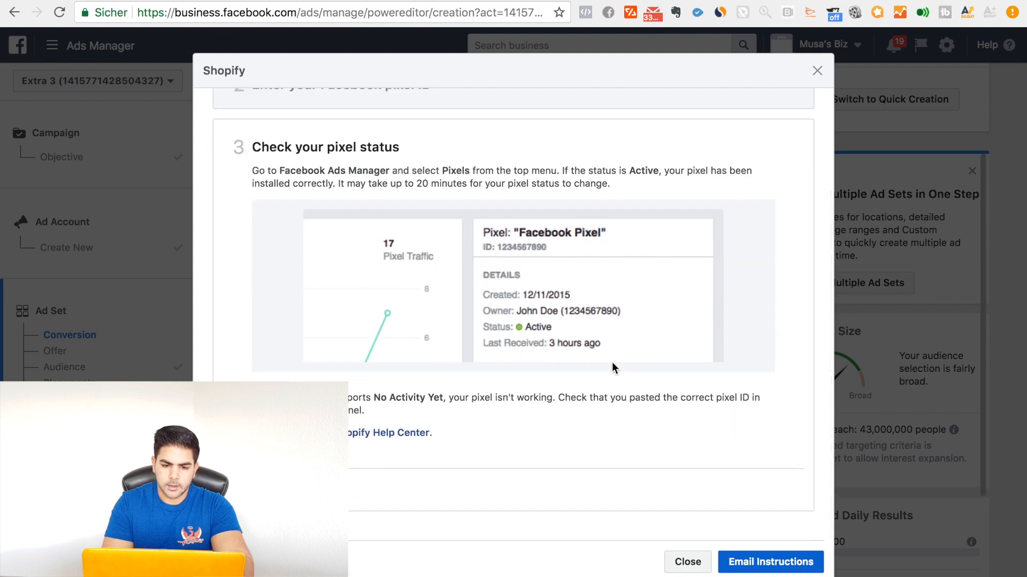
scroll(613, 368, "up", 1)
scroll(615, 369, "down", 1)
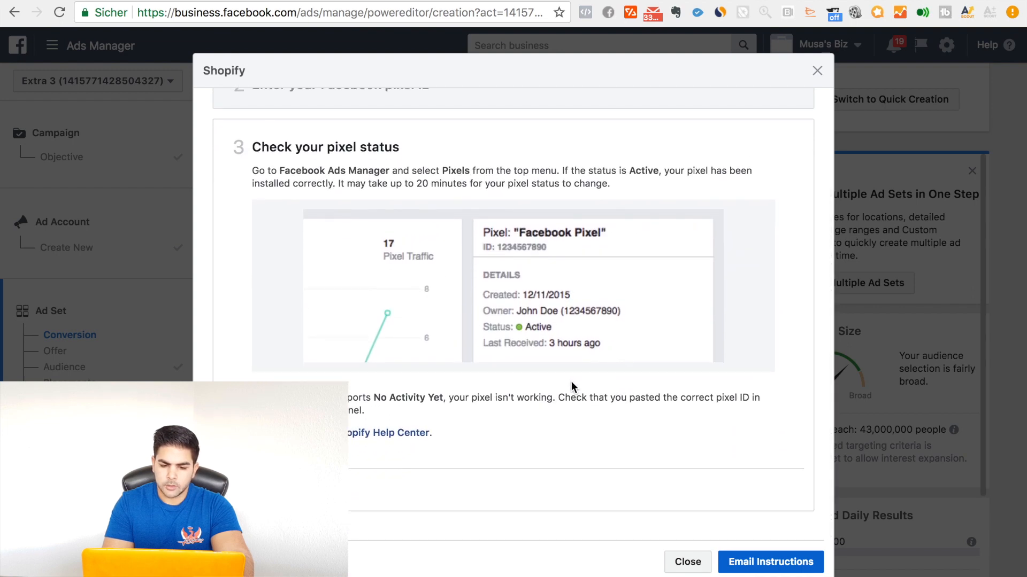
scroll(571, 381, "up", 1)
scroll(571, 381, "up", 1)
key("Escape")
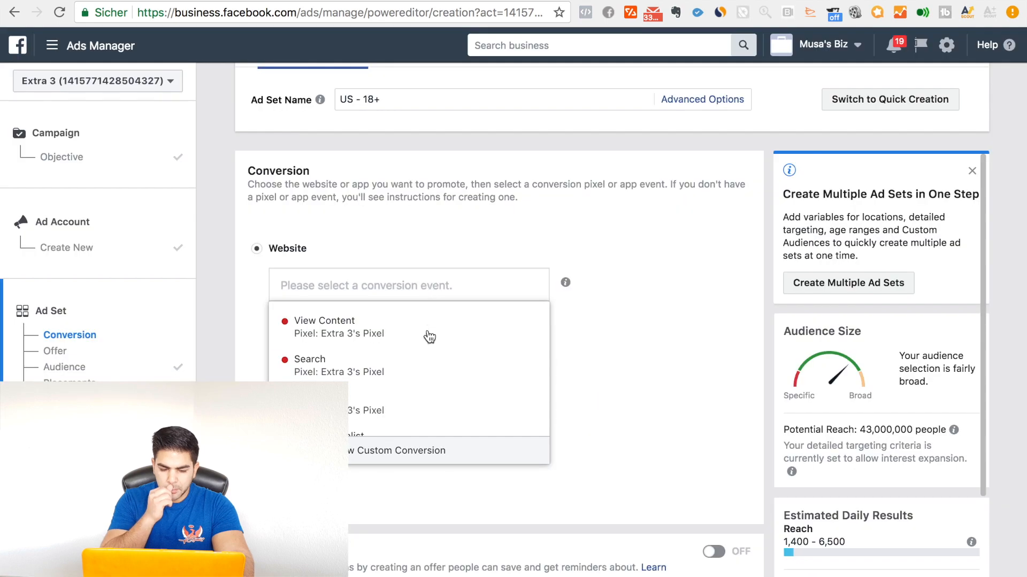
Step: Go through the pixel's conversion events and select Purchase as the ad set's website conversion event
scroll(431, 376, "down", 1)
scroll(431, 375, "up", 1)
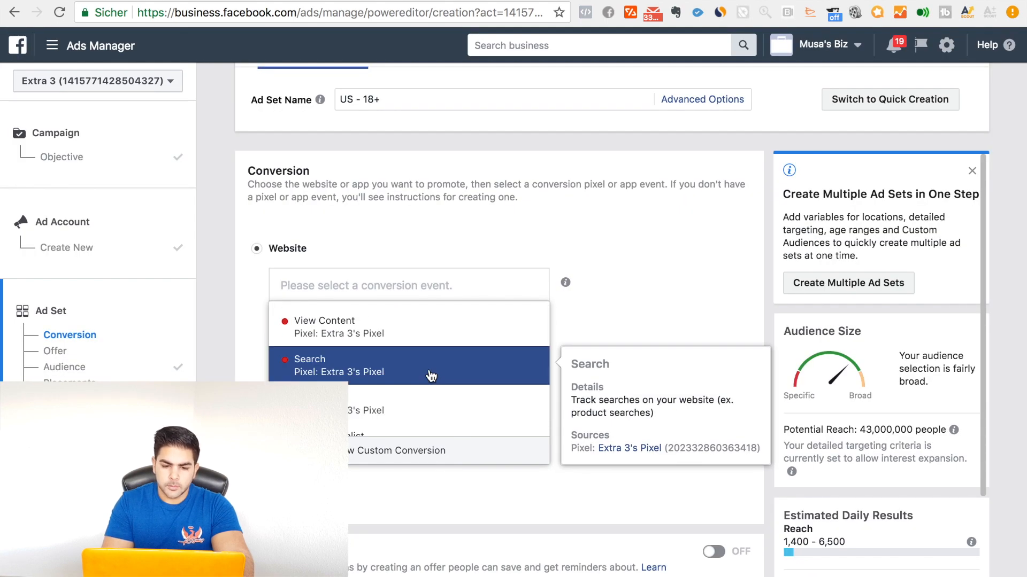
scroll(444, 406, "down", 1)
scroll(443, 406, "up", 1)
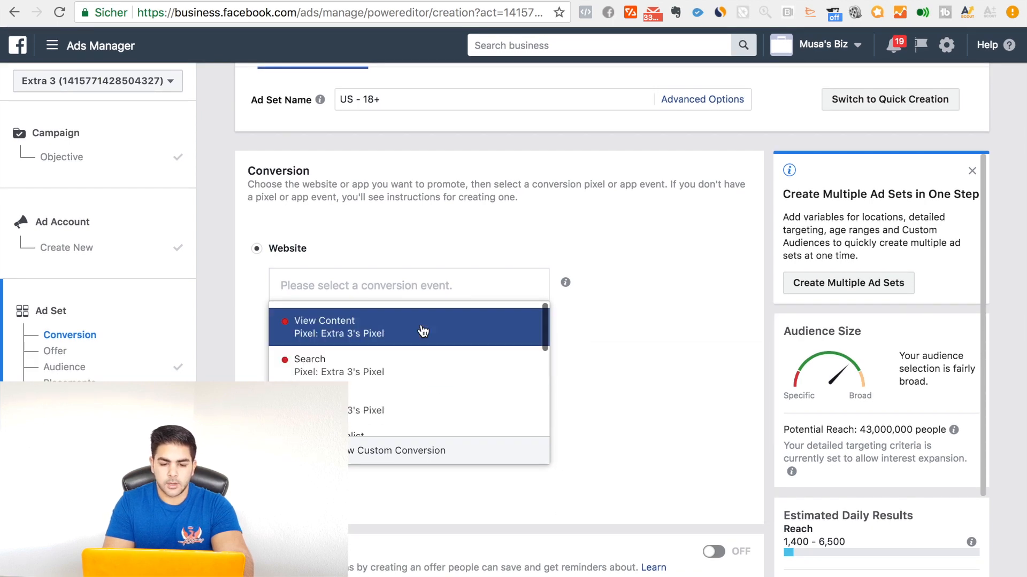
scroll(410, 380, "down", 1)
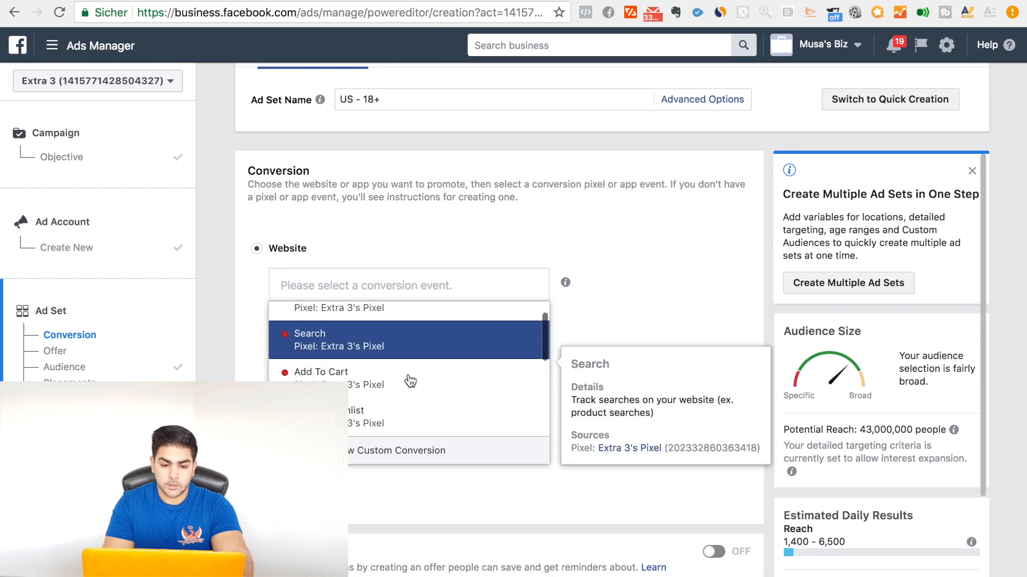
scroll(409, 395, "down", 3)
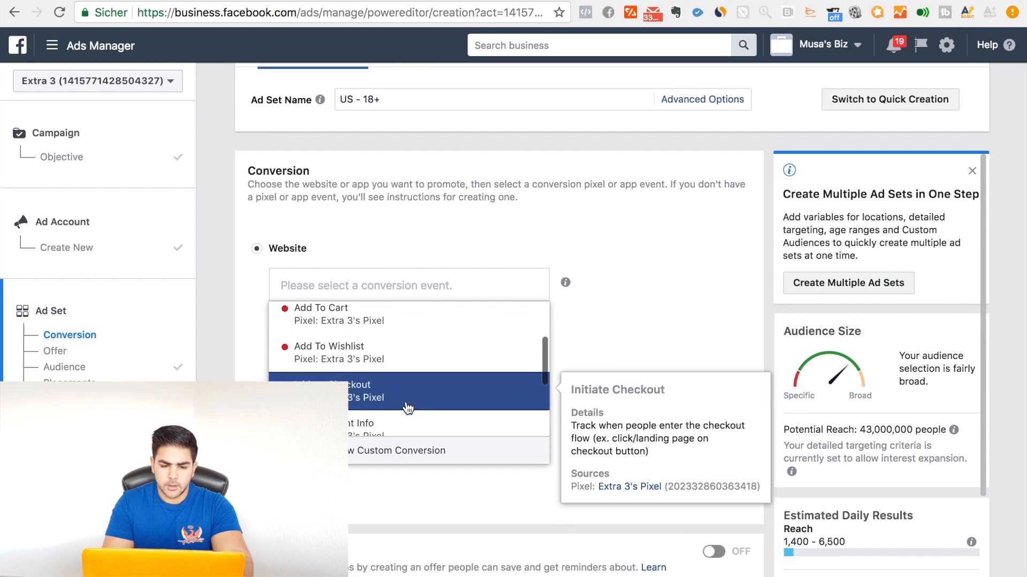
scroll(408, 392, "down", 4)
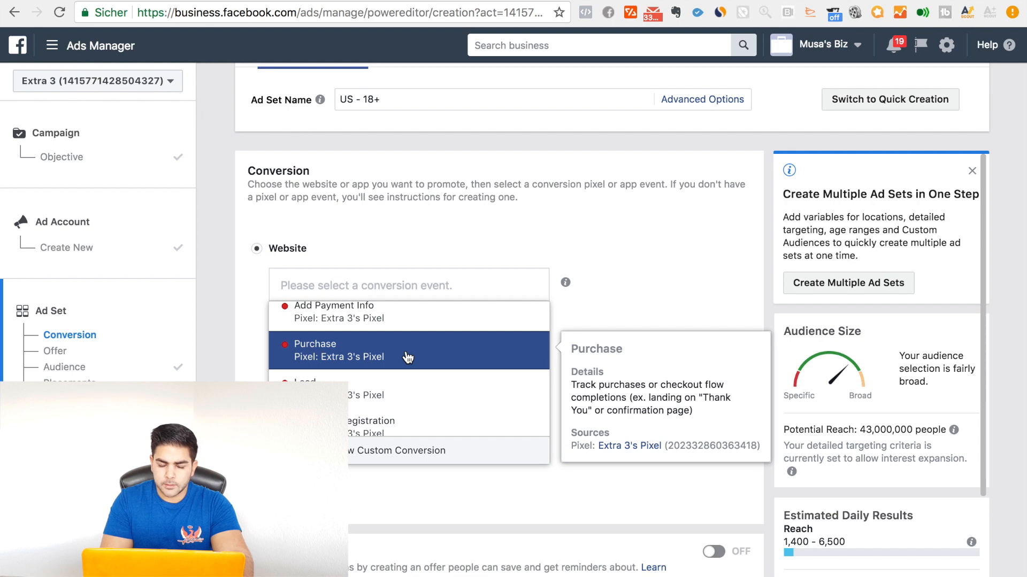
left_click(408, 357)
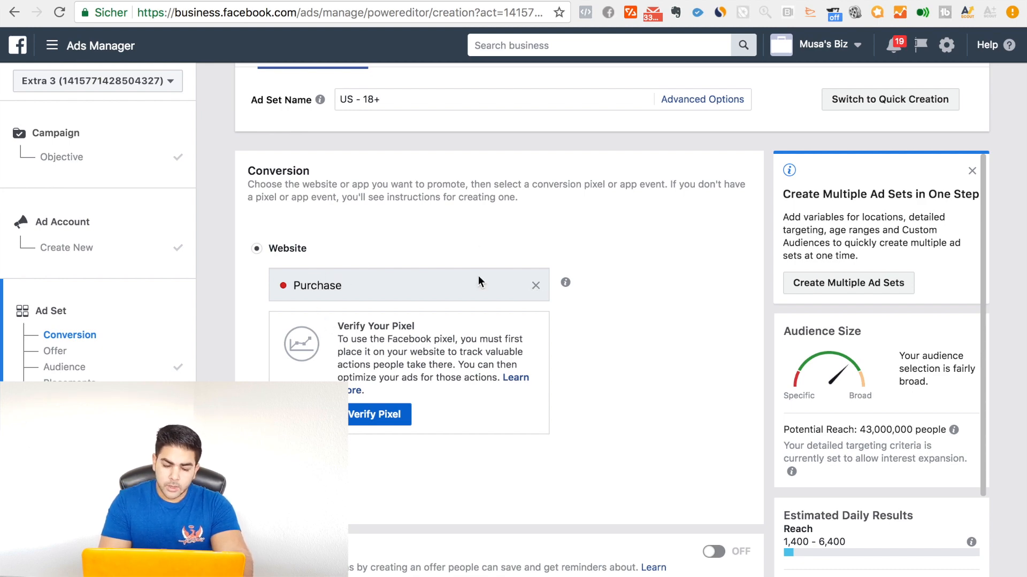
Step: Replace the Purchase conversion event with View Content for the website
left_click(535, 287)
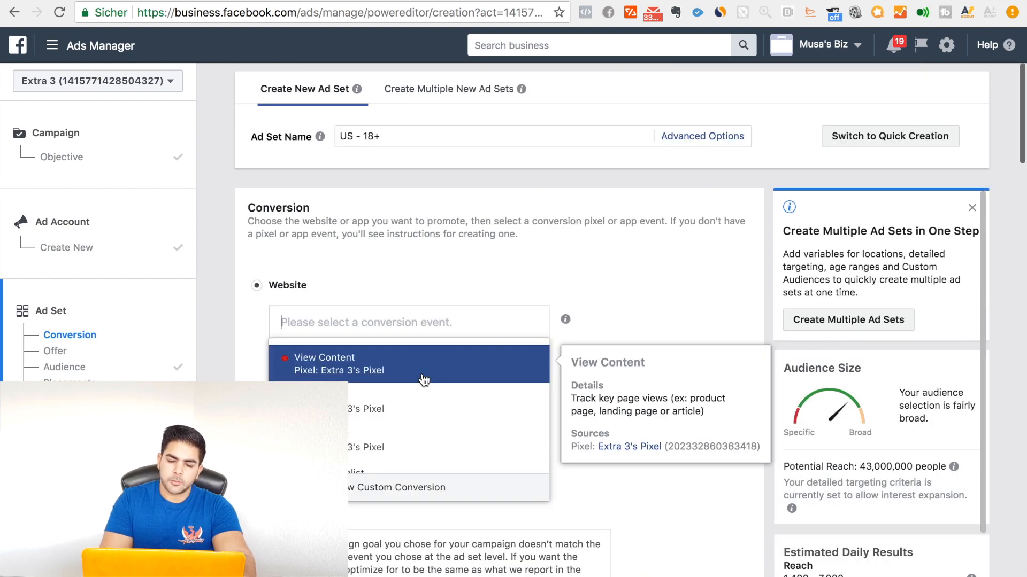
left_click(424, 380)
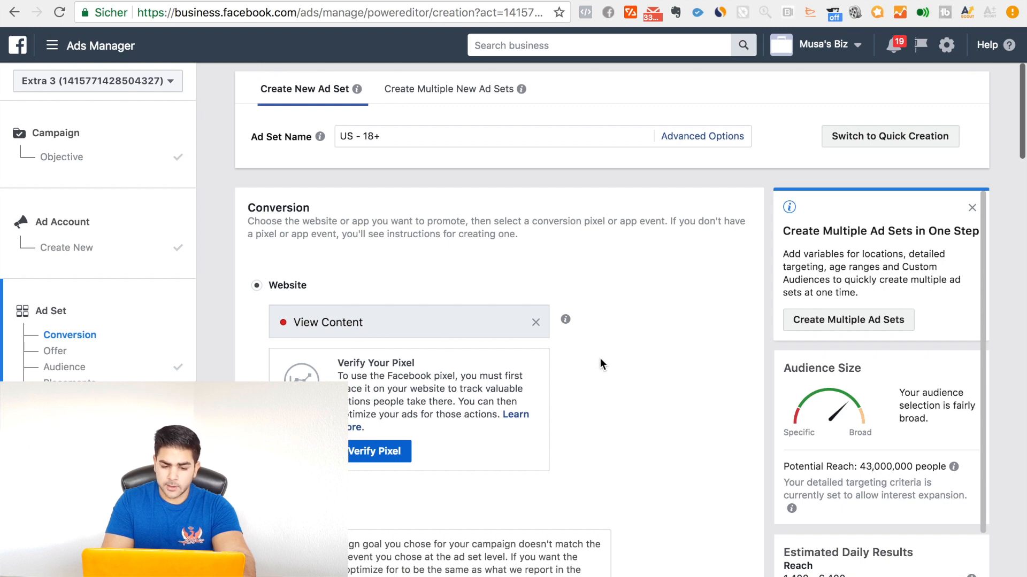
scroll(601, 422, "down", 10)
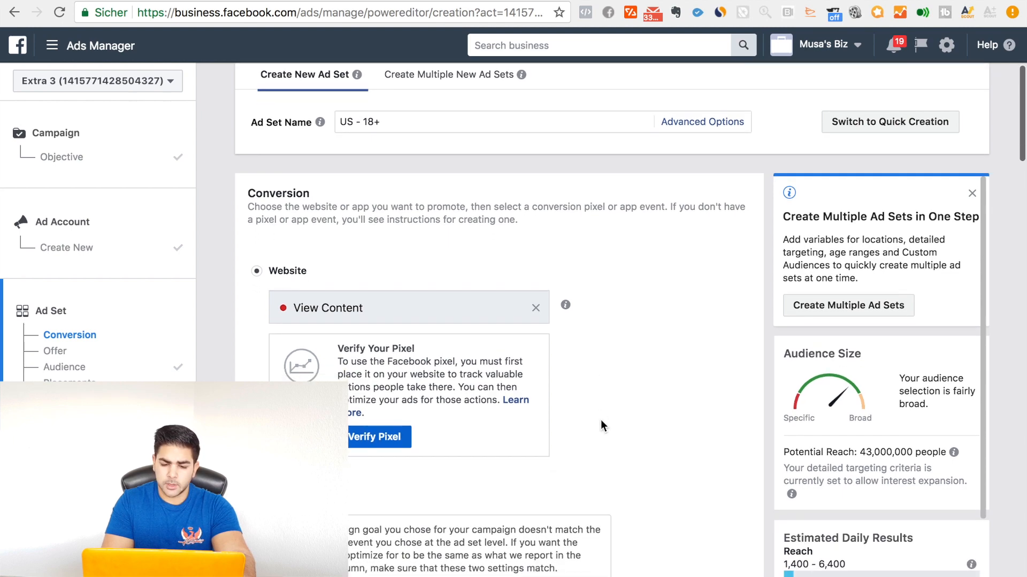
scroll(602, 426, "down", 6)
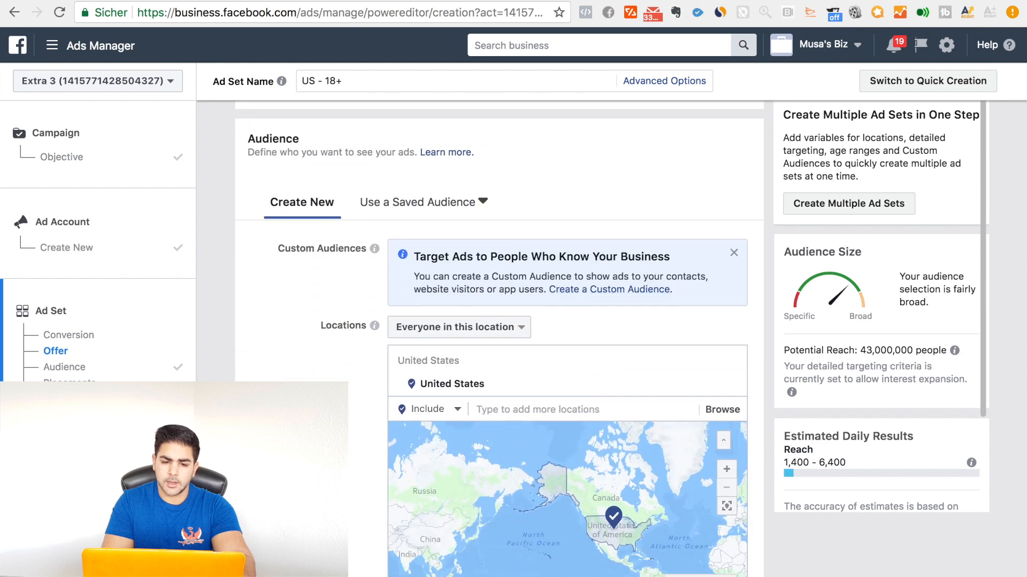
scroll(532, 329, "up", 15)
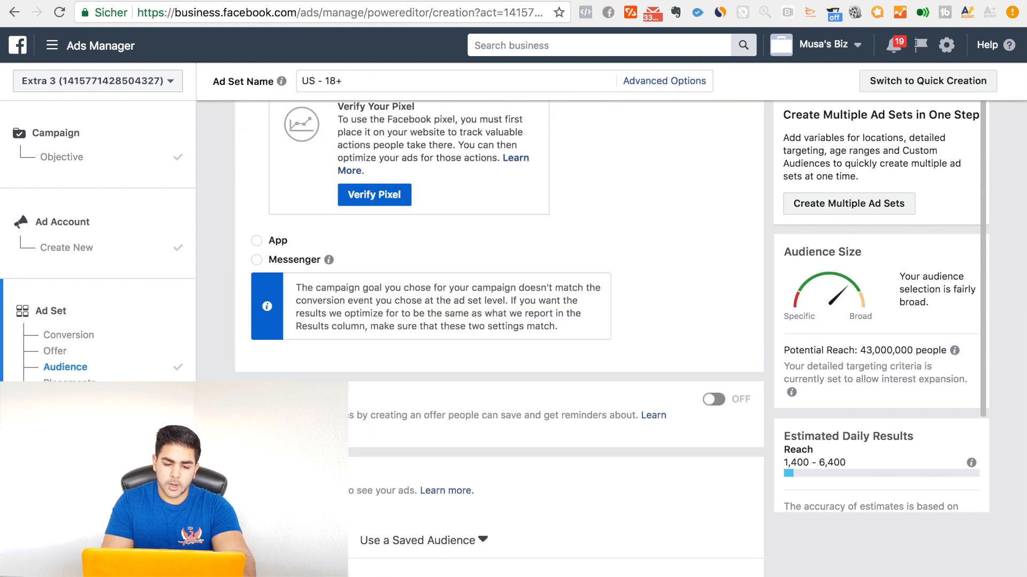
Step: Clear the website conversion event, look through the pixel's alternatives and select View Content again
left_click(534, 326)
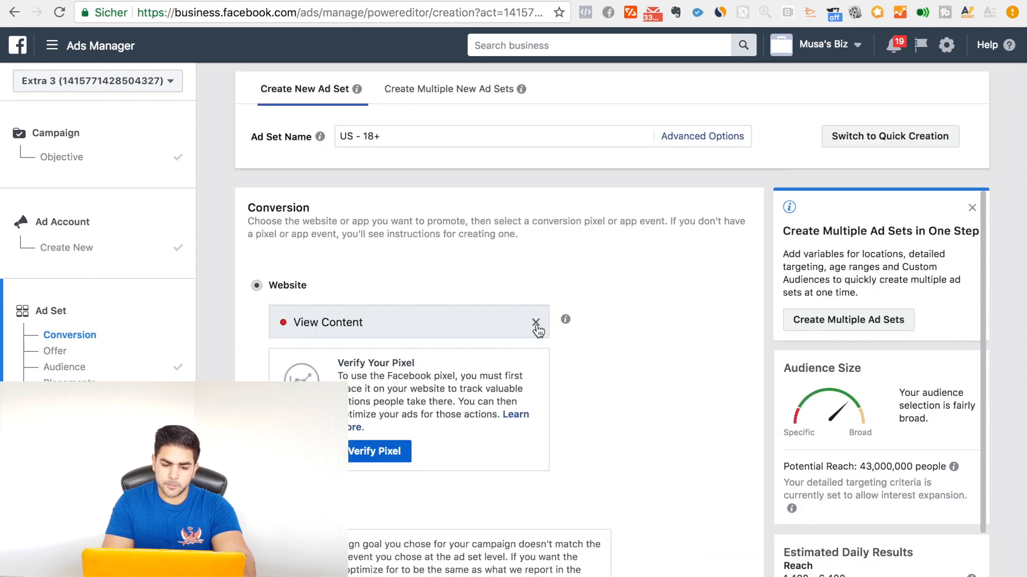
scroll(475, 405, "down", 1)
scroll(475, 405, "down", 4)
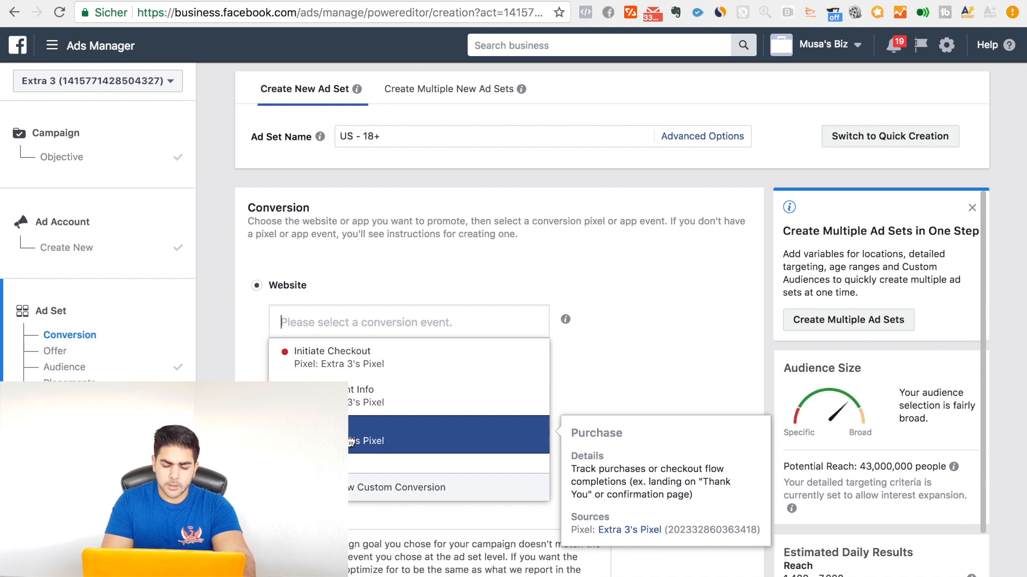
scroll(350, 442, "up", 5)
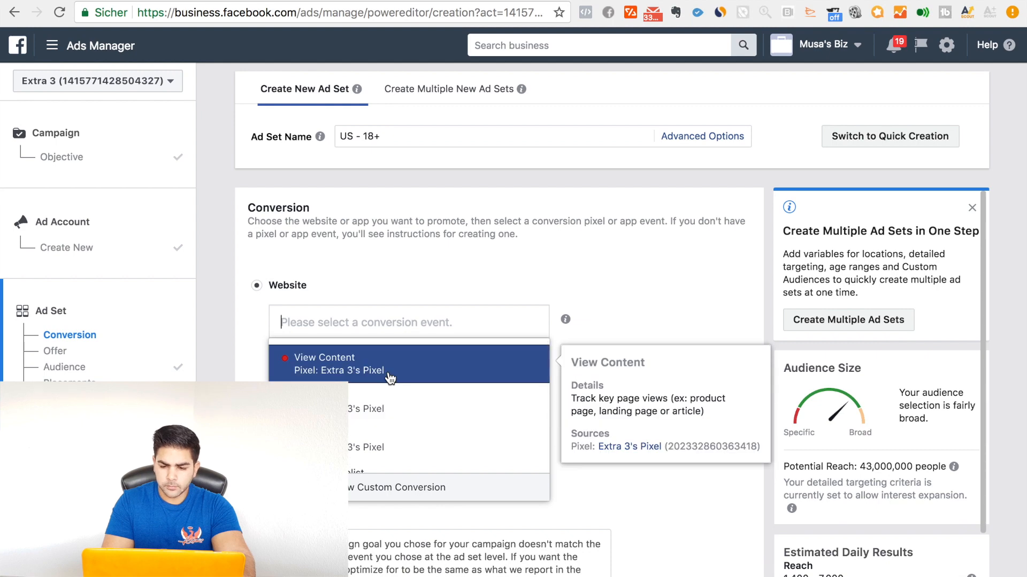
left_click(389, 378)
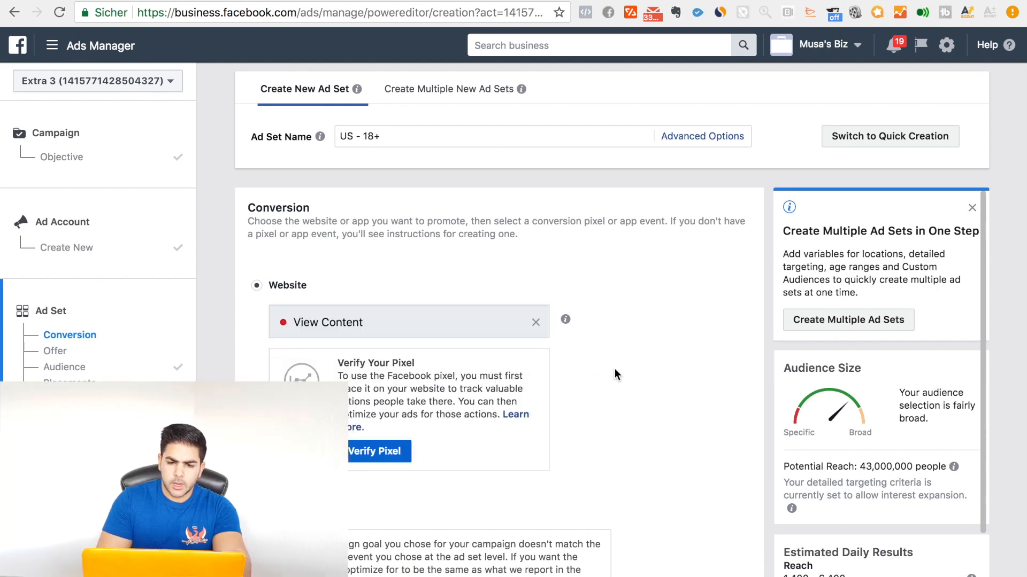
Step: Review the audience's location, age and gender settings and set its language to English (All)
scroll(627, 377, "down", 10)
scroll(628, 384, "down", 1)
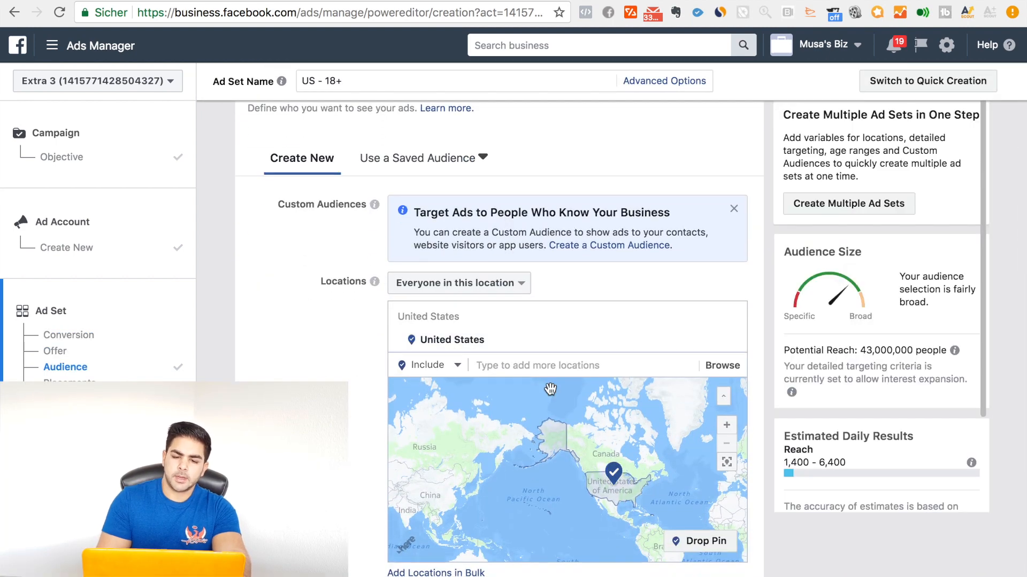
scroll(613, 381, "down", 3)
scroll(612, 381, "up", 3)
scroll(401, 412, "down", 5)
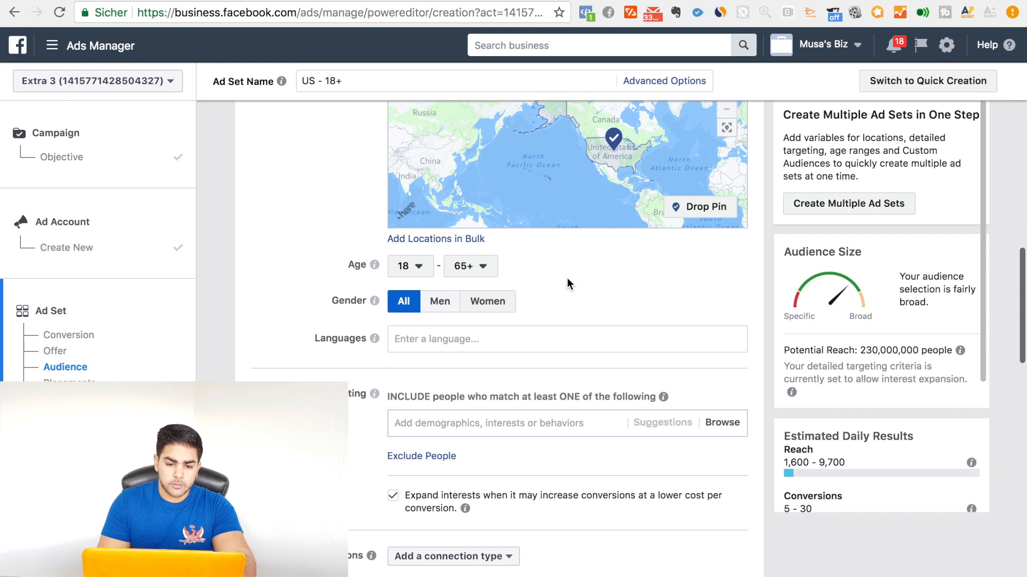
scroll(566, 277, "up", 1)
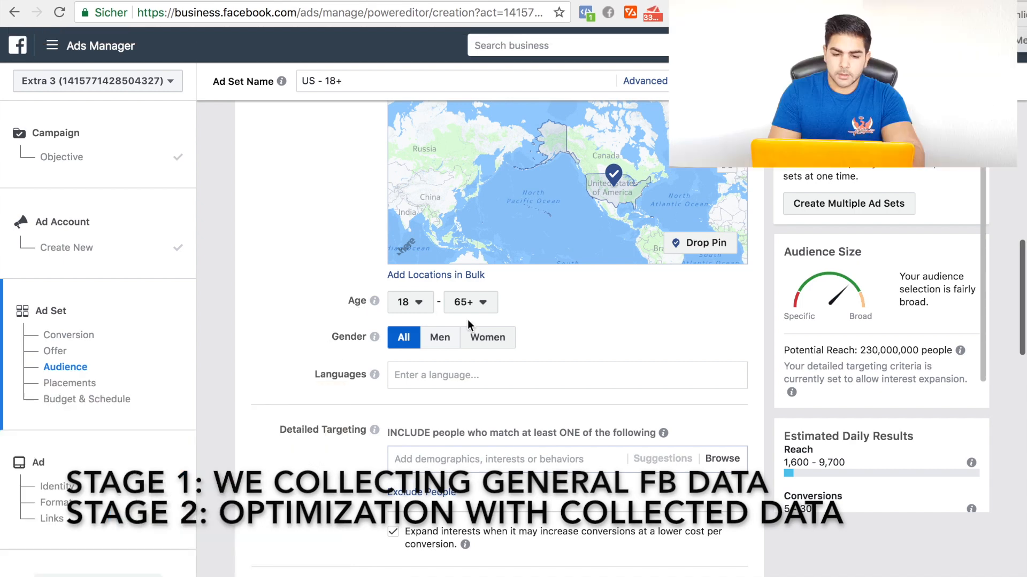
scroll(304, 360, "down", 2)
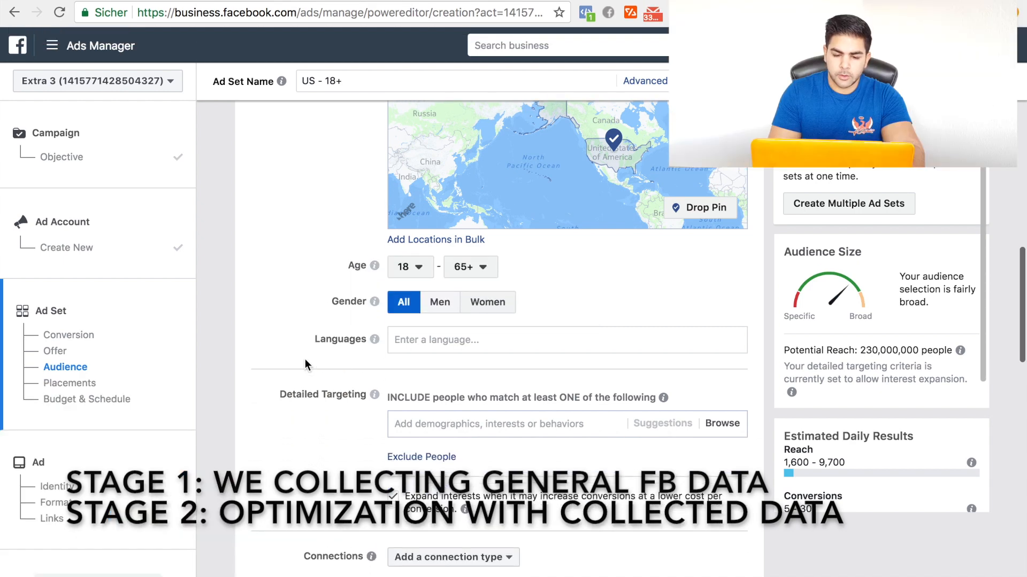
left_click(460, 309)
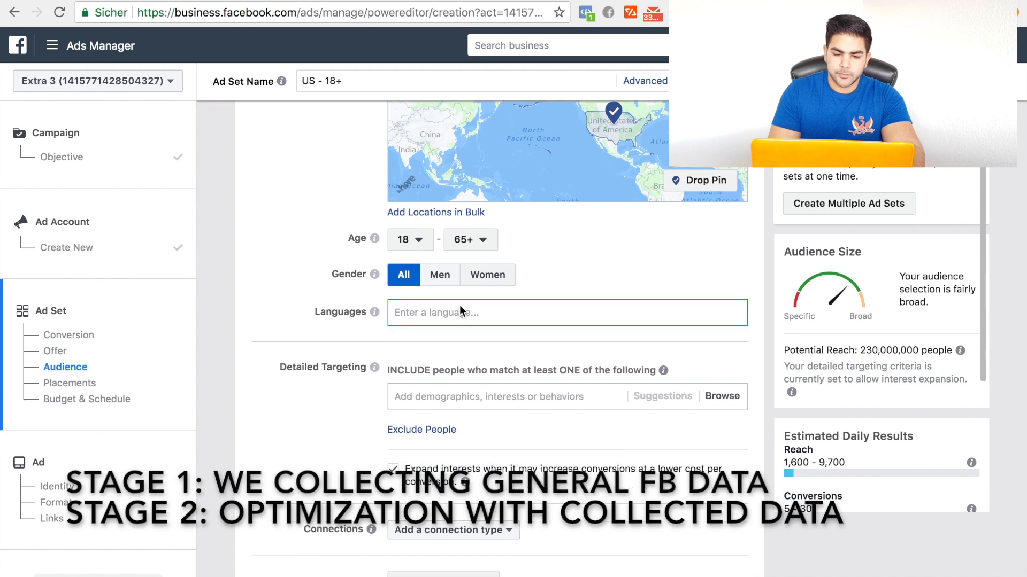
type("english")
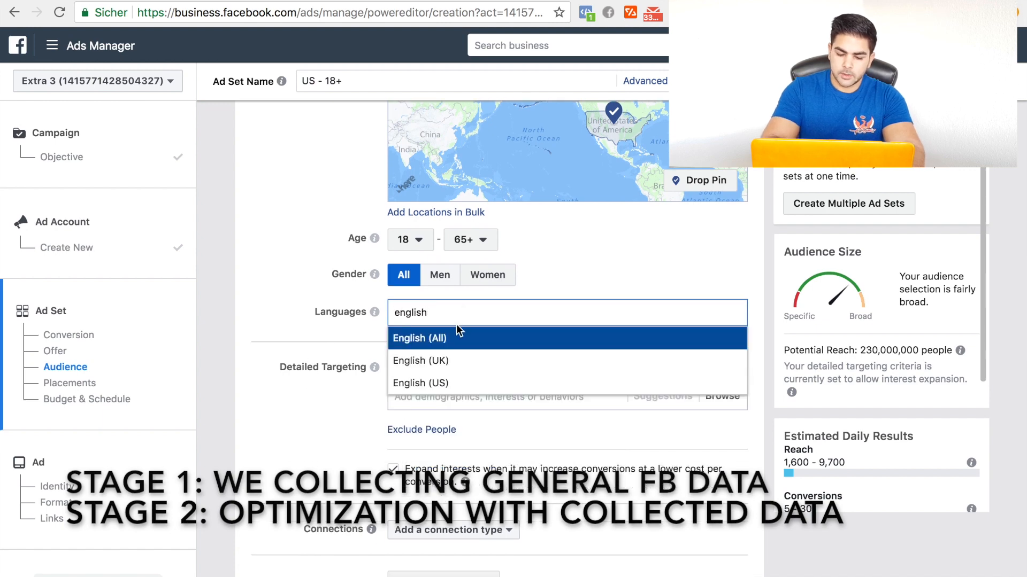
left_click(457, 336)
Step: Add the Dog owners behavior to the audience's detailed targeting and check the potential reach
scroll(286, 371, "down", 1)
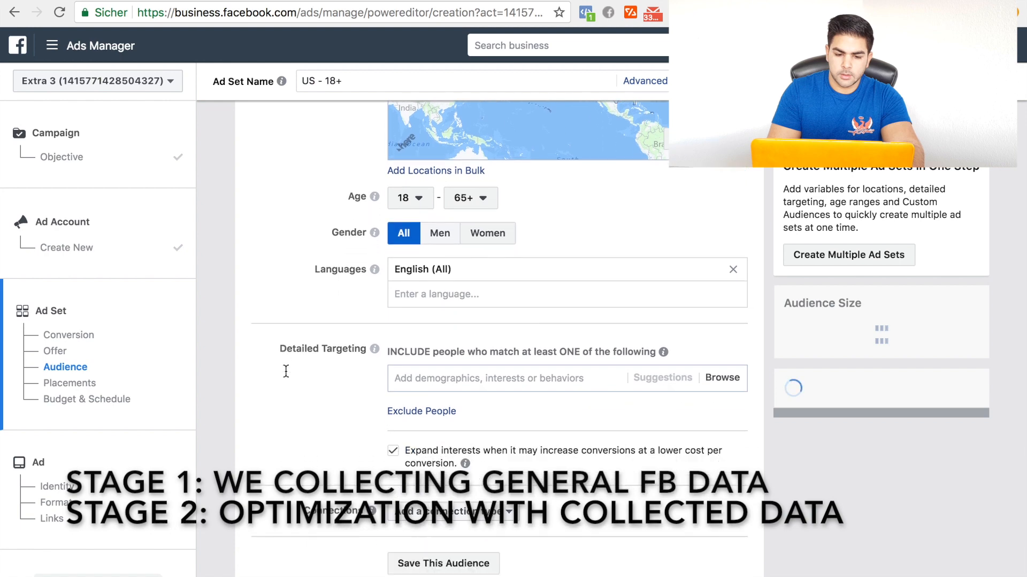
scroll(285, 372, "down", 2)
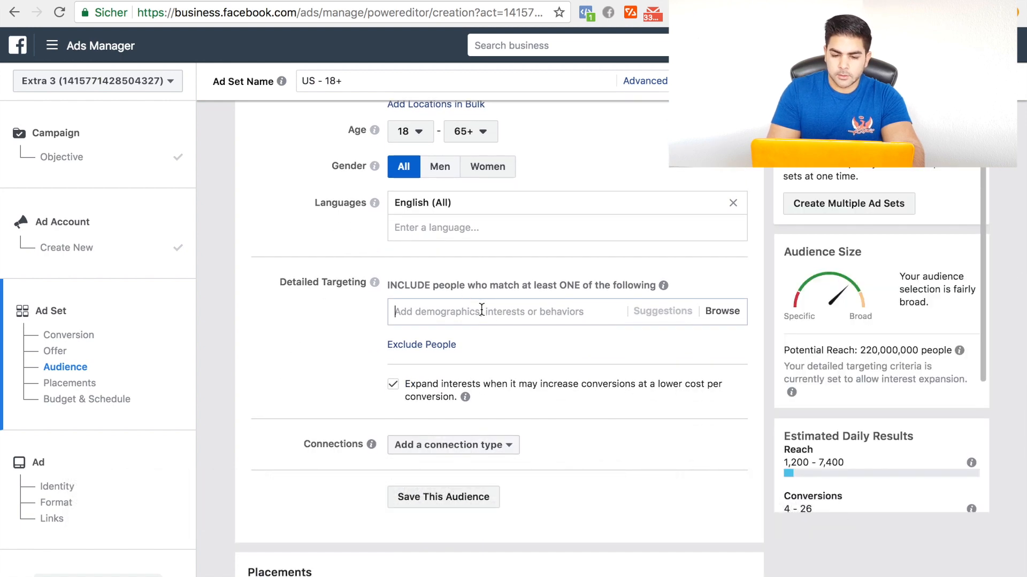
scroll(292, 323, "down", 1)
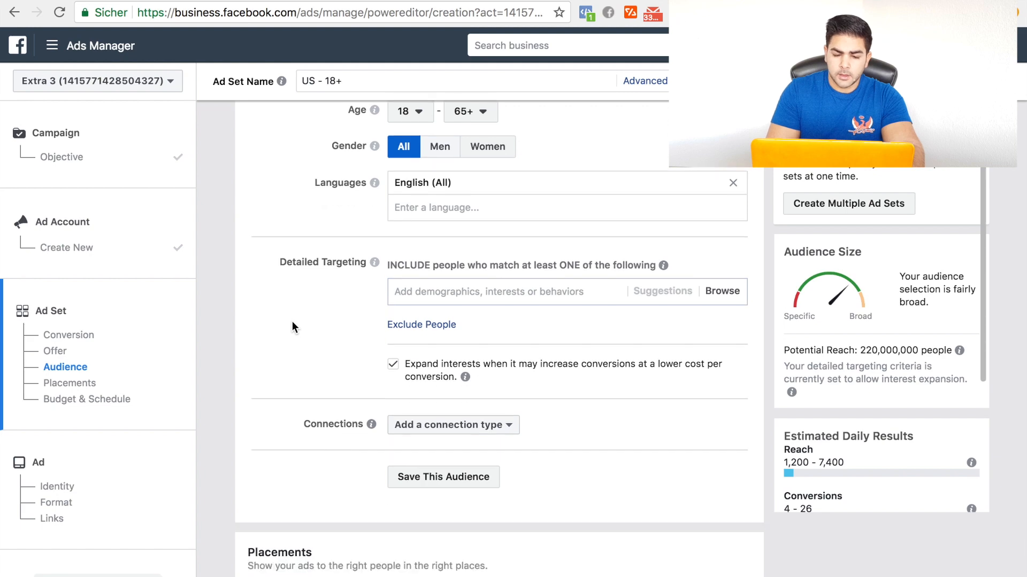
left_click(458, 262)
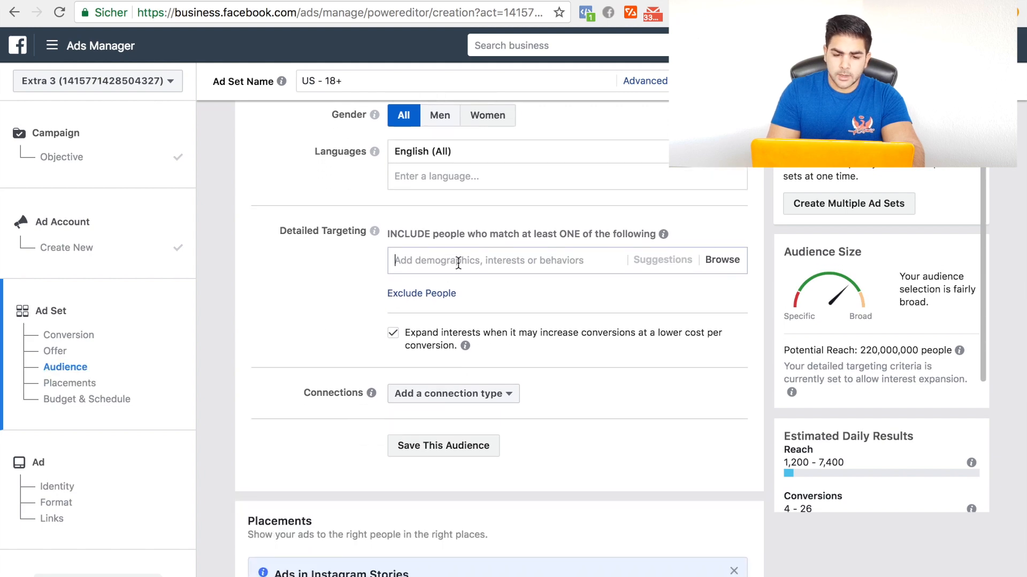
left_click(338, 275)
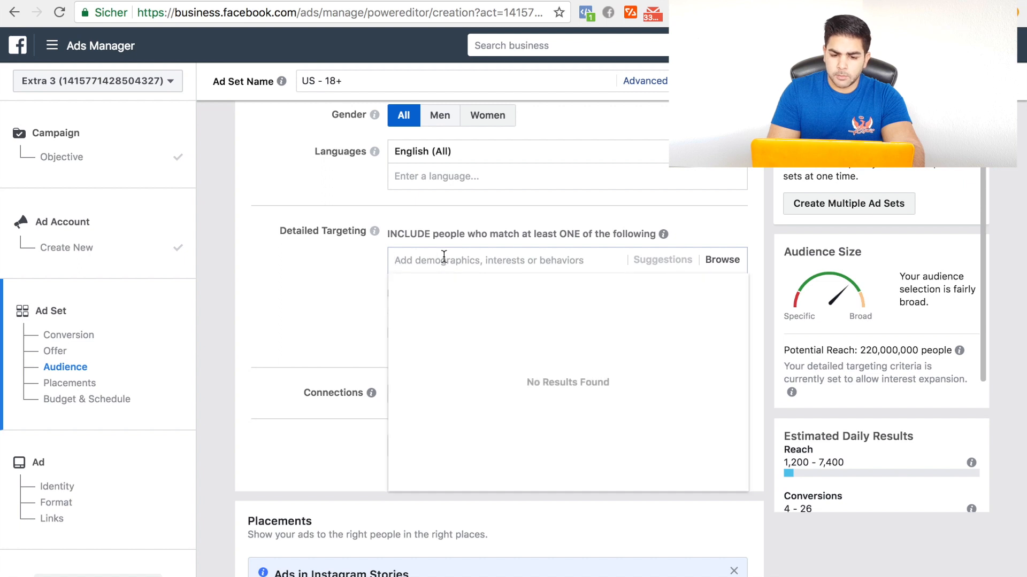
type("do")
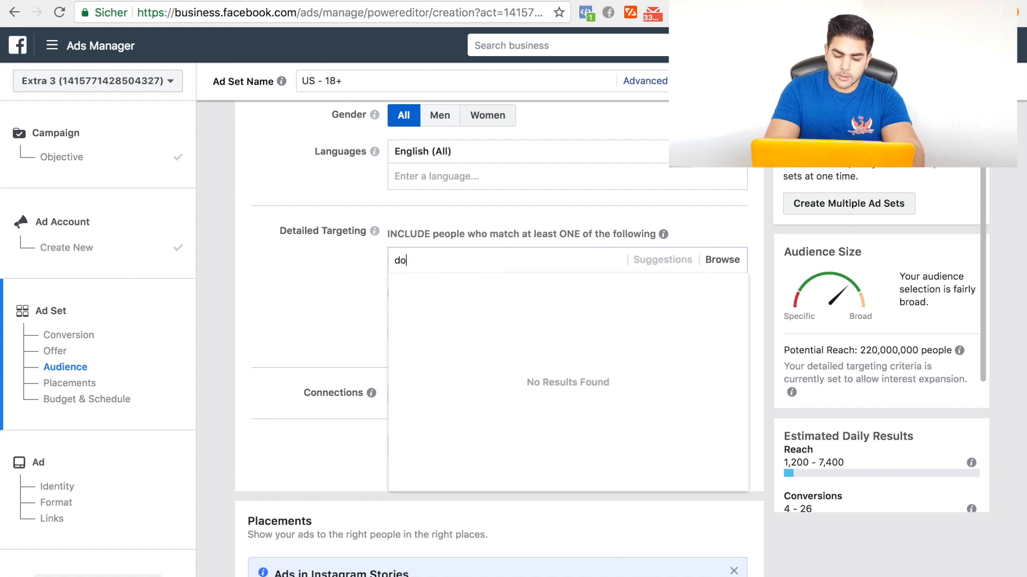
type("g i")
type("wners")
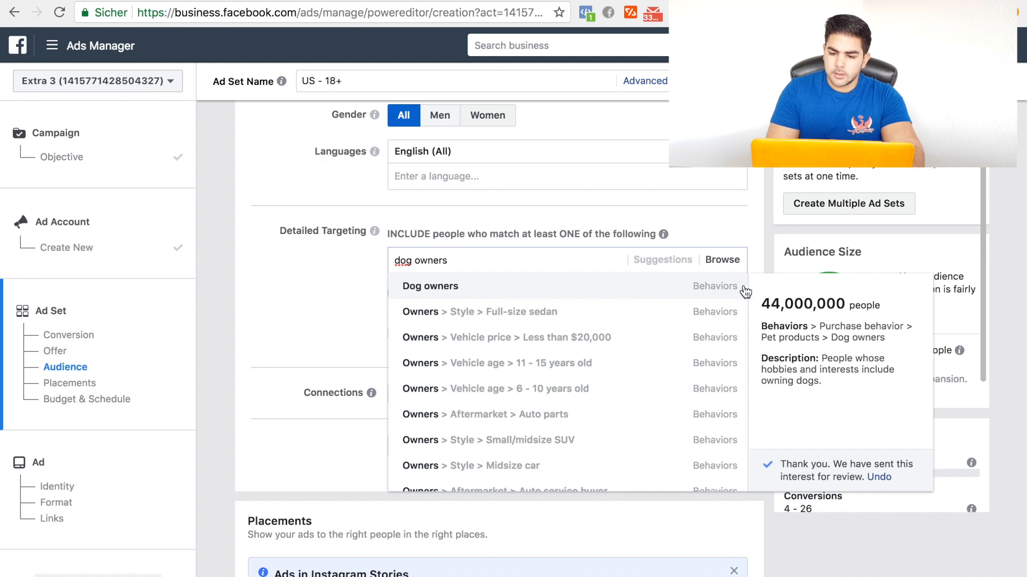
left_click(475, 289)
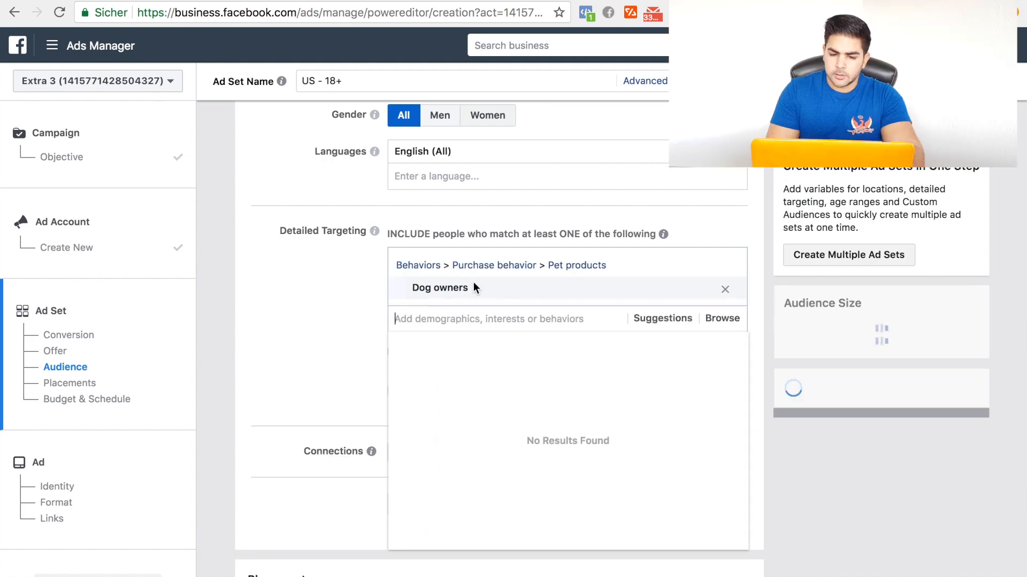
left_click(295, 303)
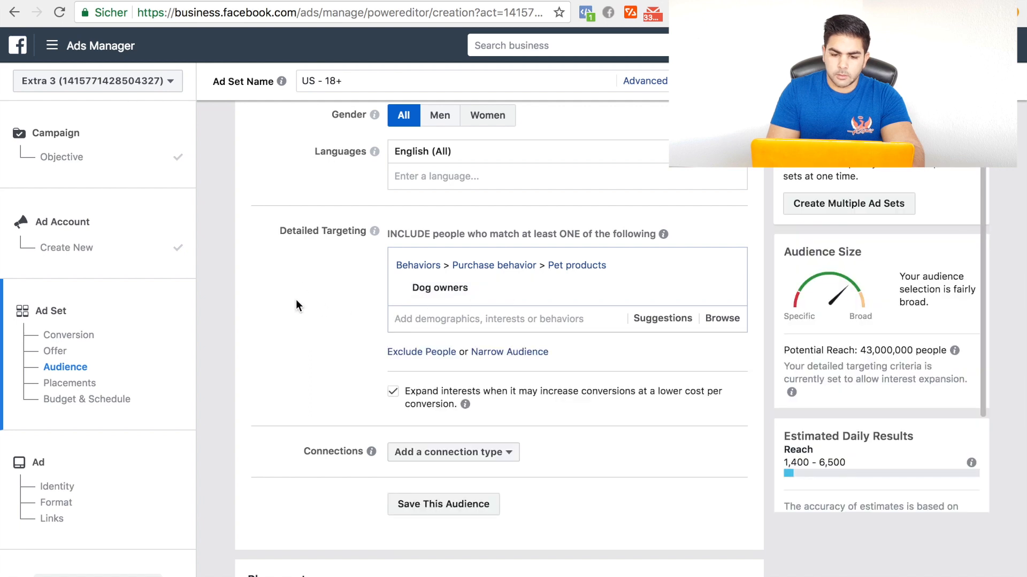
double_click(880, 352)
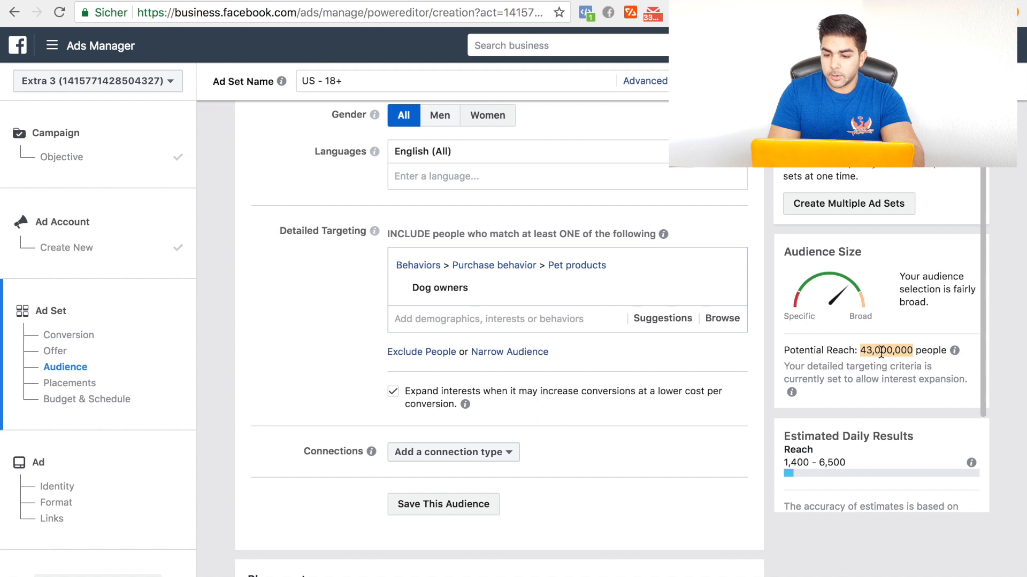
left_click(309, 291)
Step: Narrow the audience so that people must also match the Online shopping interest under Shopping and fashion
scroll(310, 293, "down", 1)
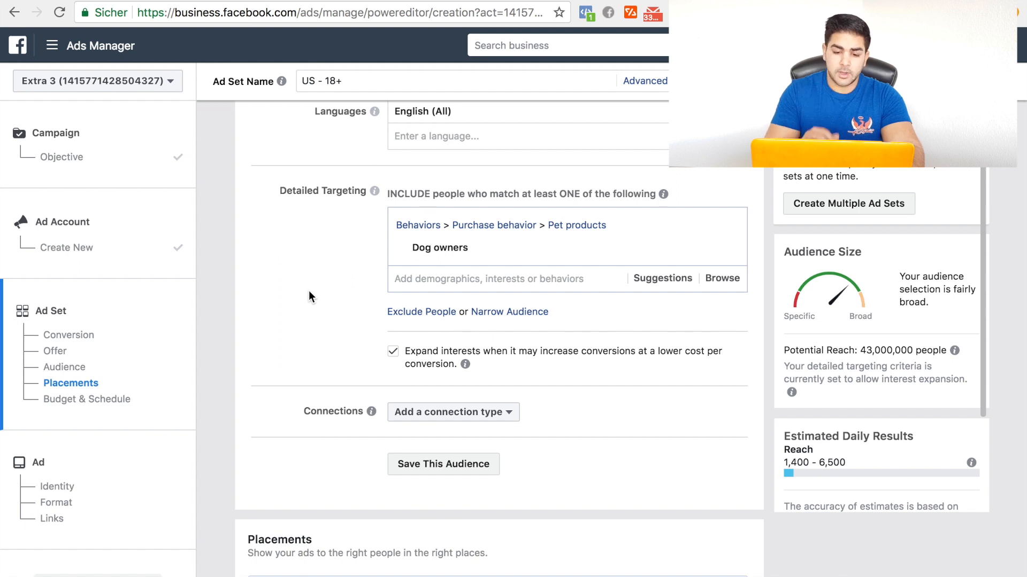
left_click(508, 313)
scroll(507, 316, "down", 2)
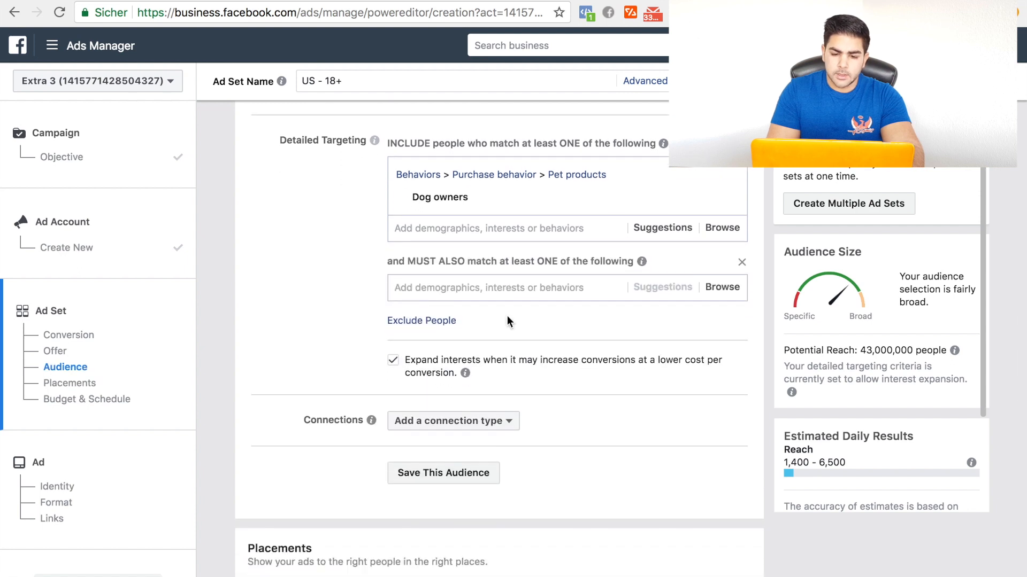
left_click(498, 277)
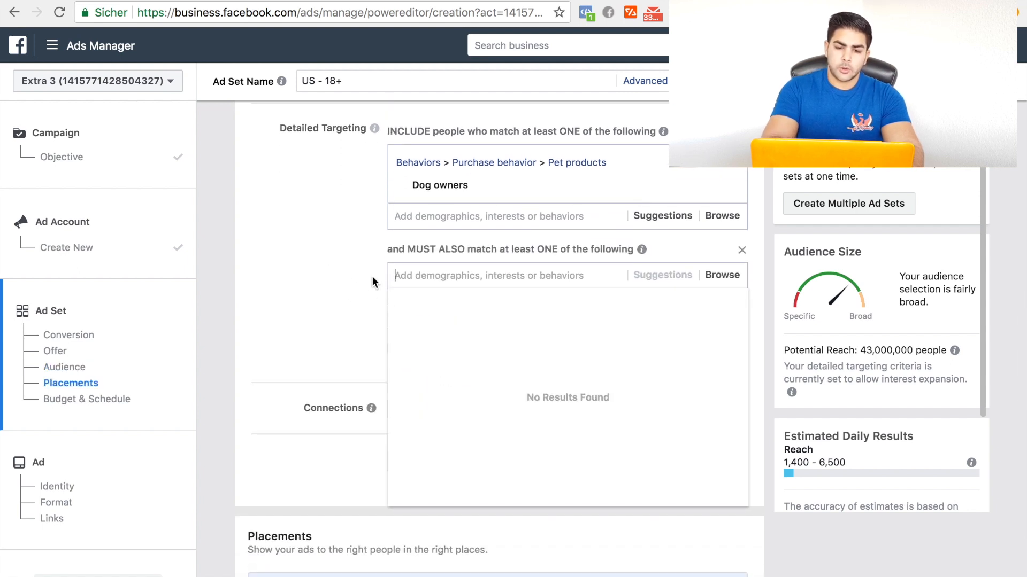
type("online shop")
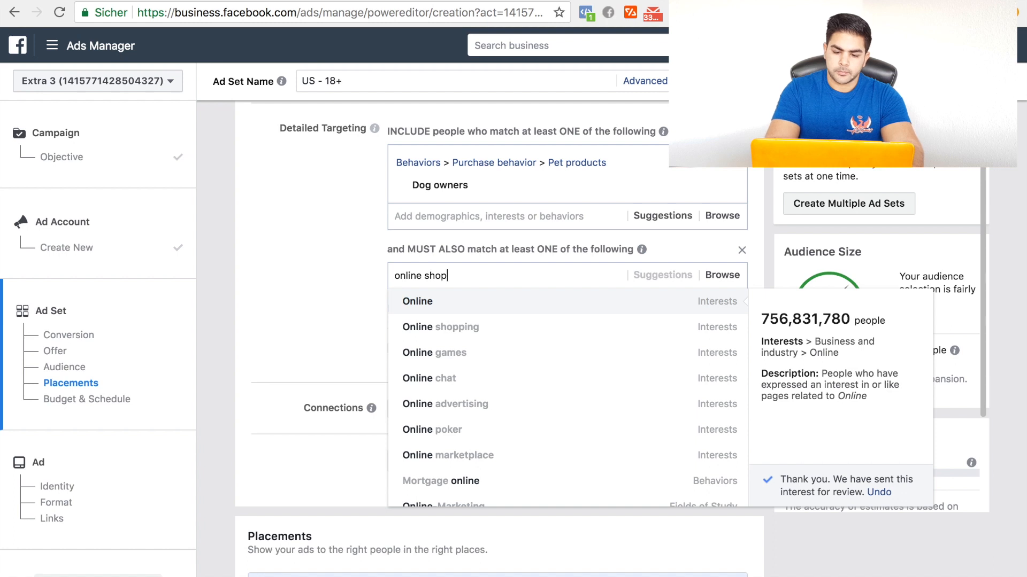
type(" oing")
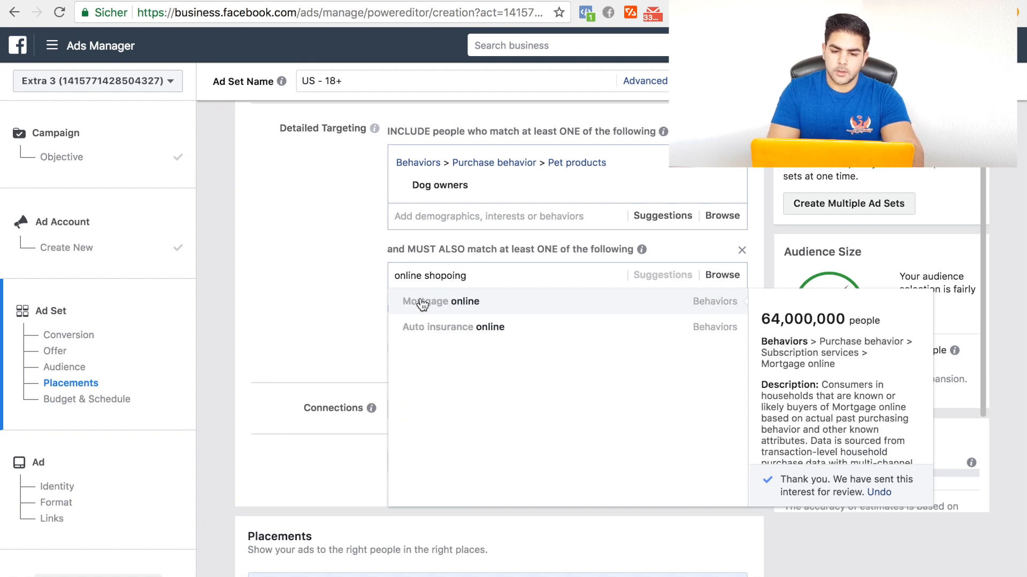
key("BackSpace")
key("BackSpace")
key("BackSpace")
key("BackSpace")
type("ping")
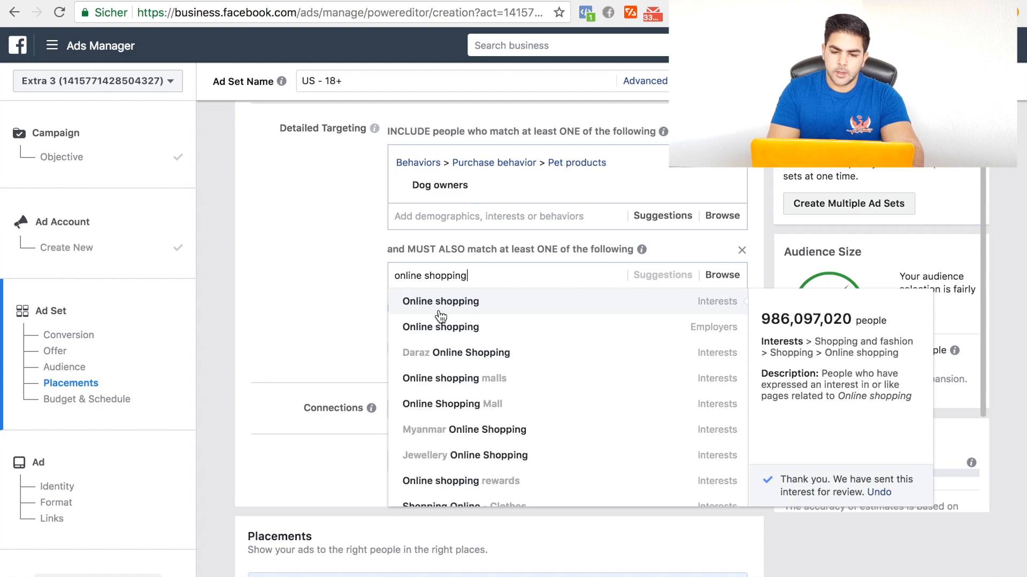
left_click(449, 308)
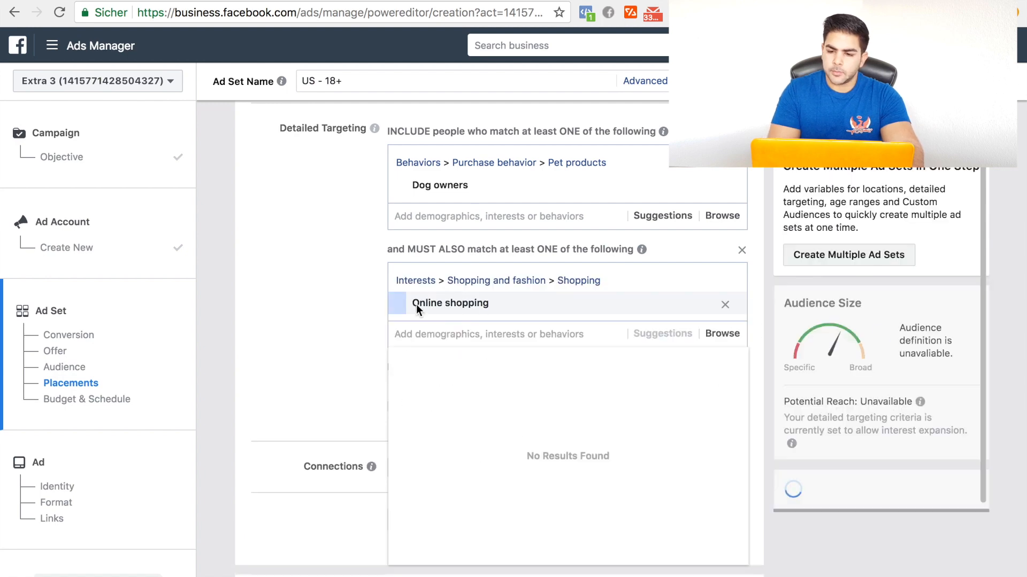
left_click(307, 309)
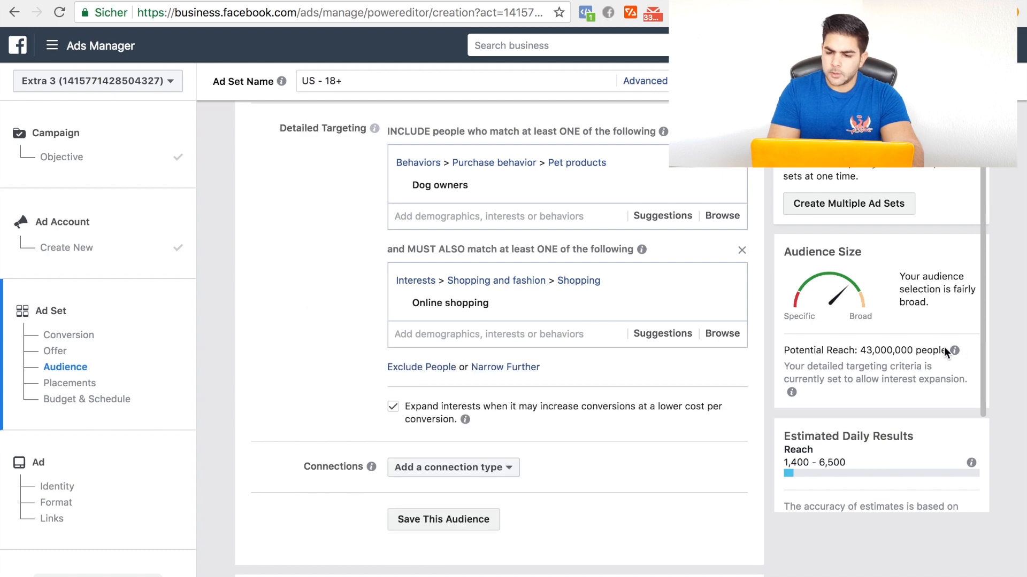
Step: Add an empty third must-also-match condition to the detailed targeting and turn off interest expansion
mouse_move(953, 352)
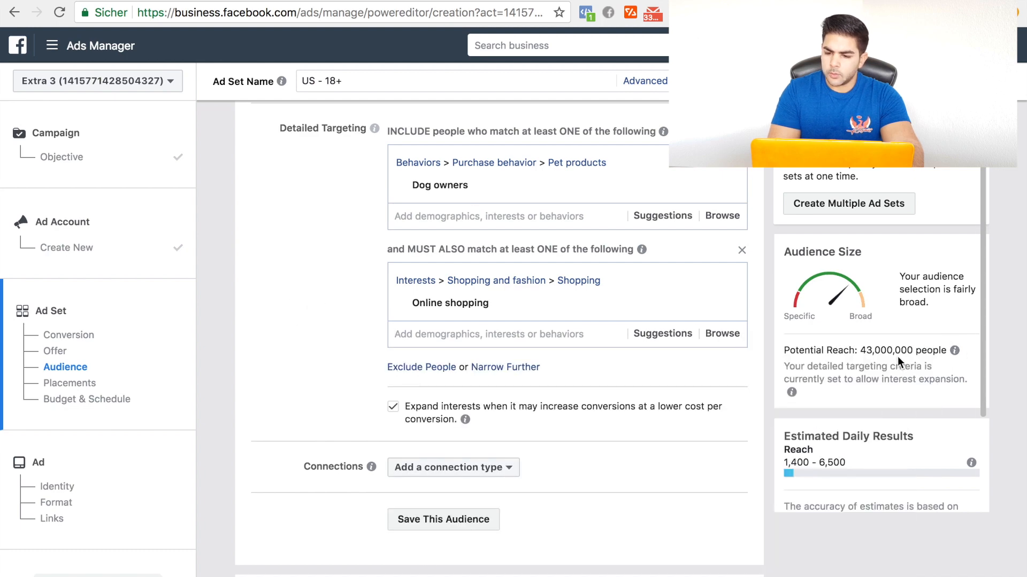
scroll(897, 356, "down", 3)
scroll(898, 356, "down", 2)
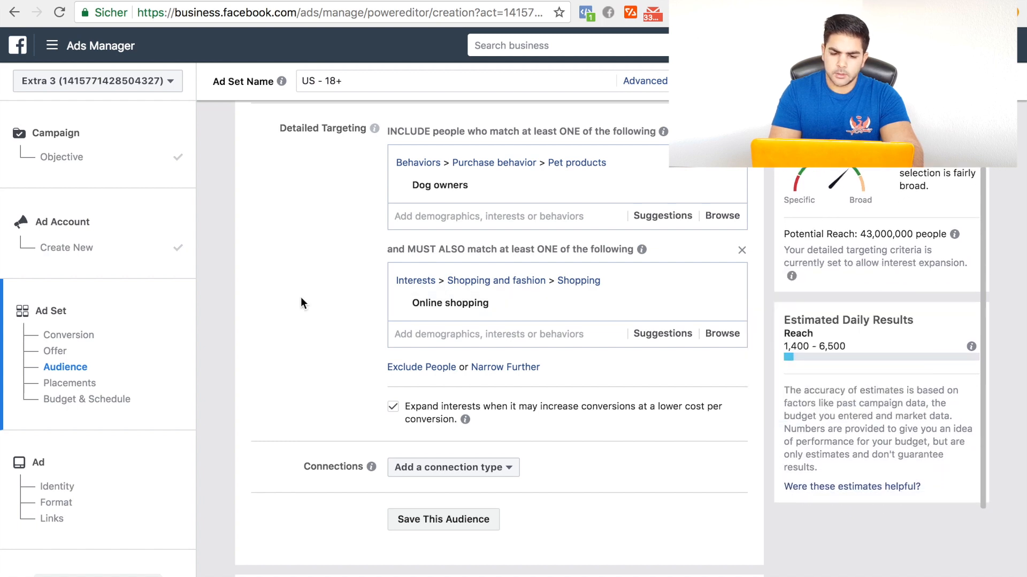
scroll(300, 302, "down", 1)
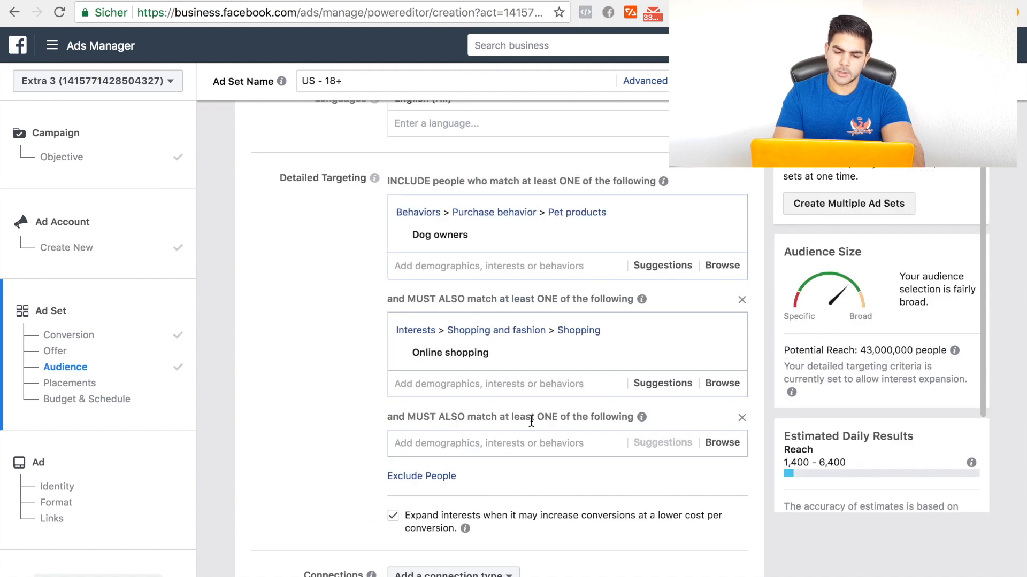
scroll(531, 421, "down", 1)
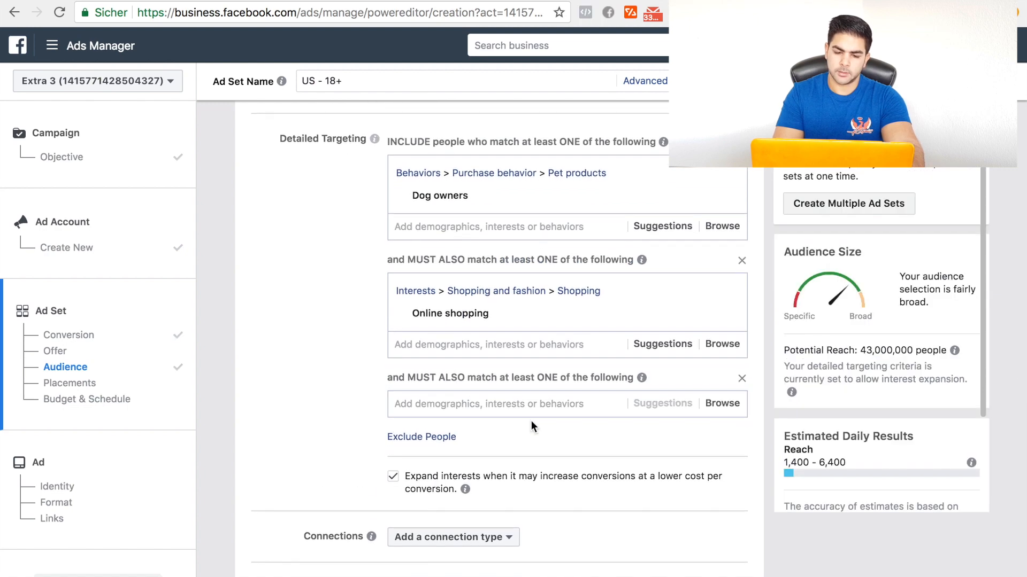
scroll(531, 426, "down", 1)
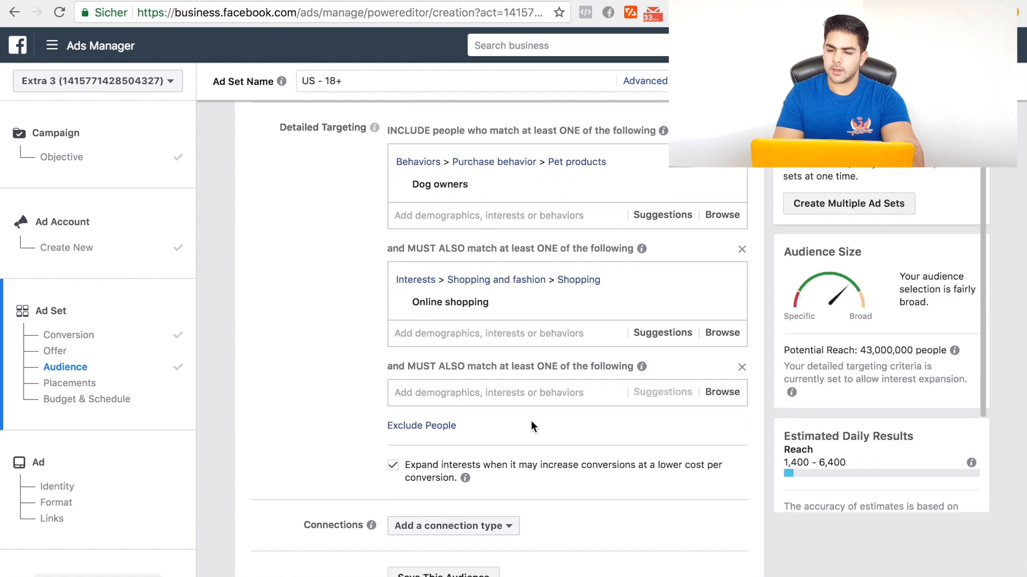
left_click(393, 467)
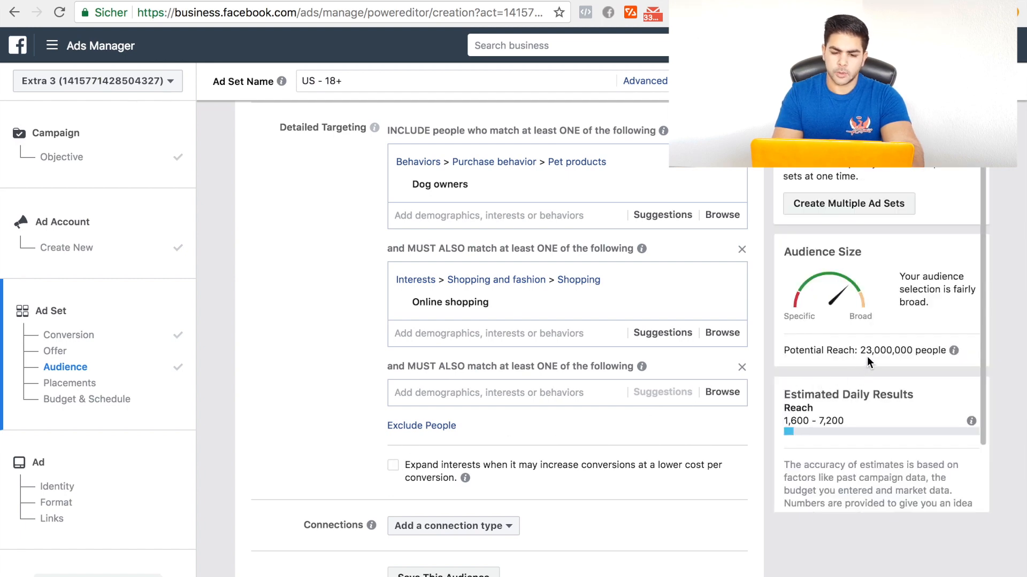
scroll(358, 359, "down", 1)
scroll(358, 359, "down", 5)
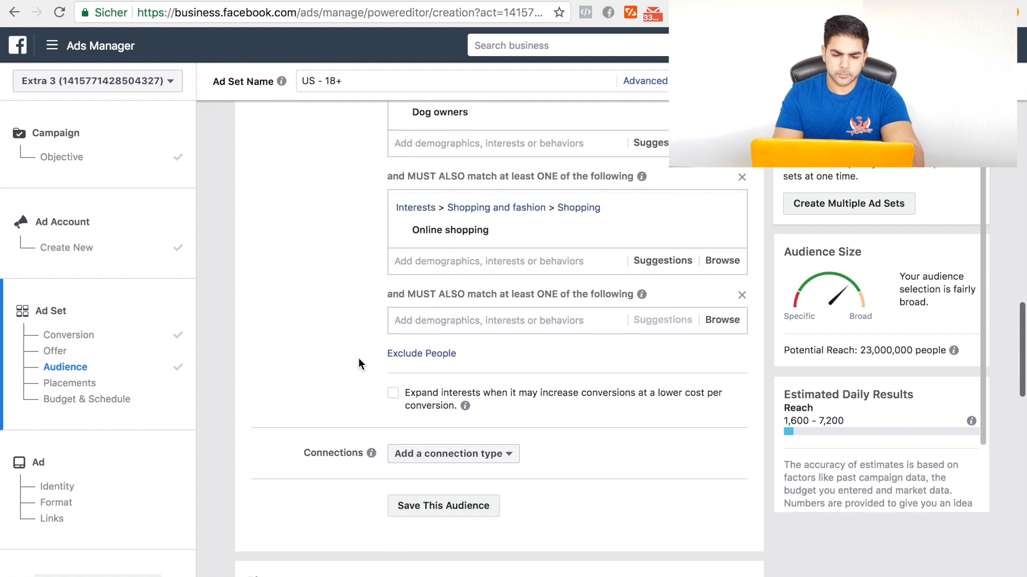
Step: Keep automatic placements for the ad set and set its daily budget to €5.00
scroll(359, 358, "down", 5)
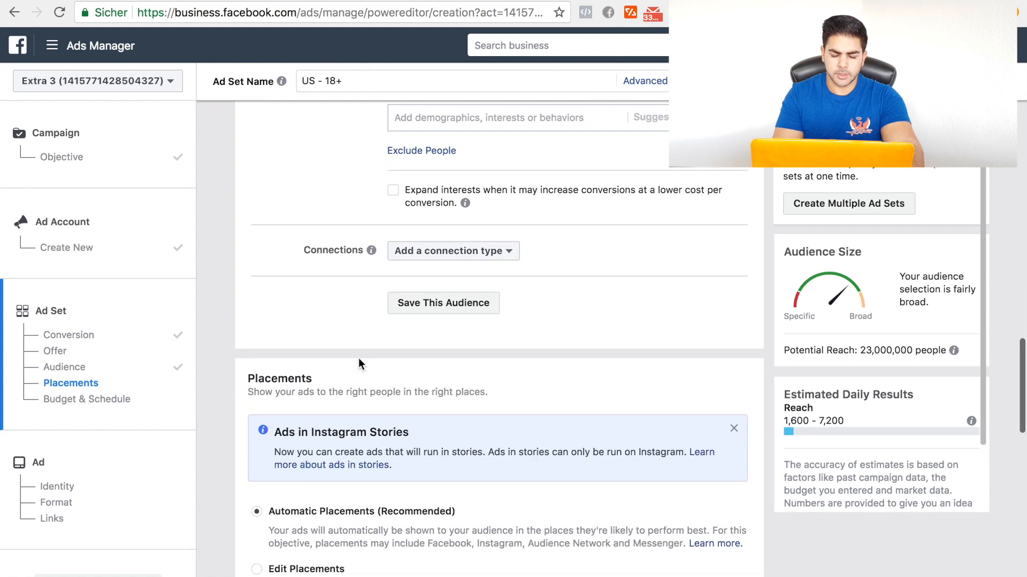
scroll(489, 423, "down", 1)
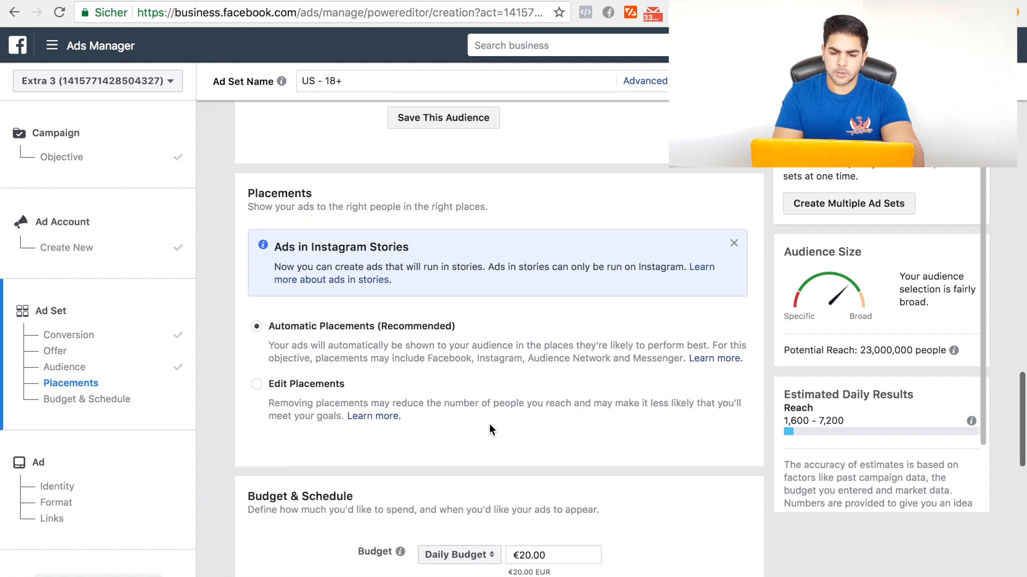
scroll(352, 332, "down", 1)
scroll(352, 332, "down", 1)
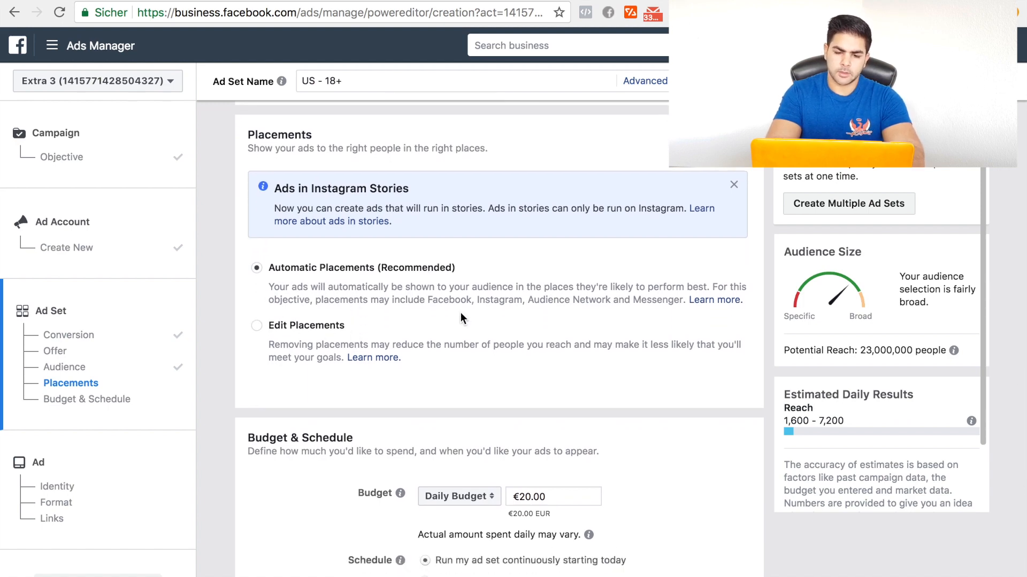
scroll(523, 345, "down", 4)
left_click(530, 284)
key("BackSpace")
key("BackSpace")
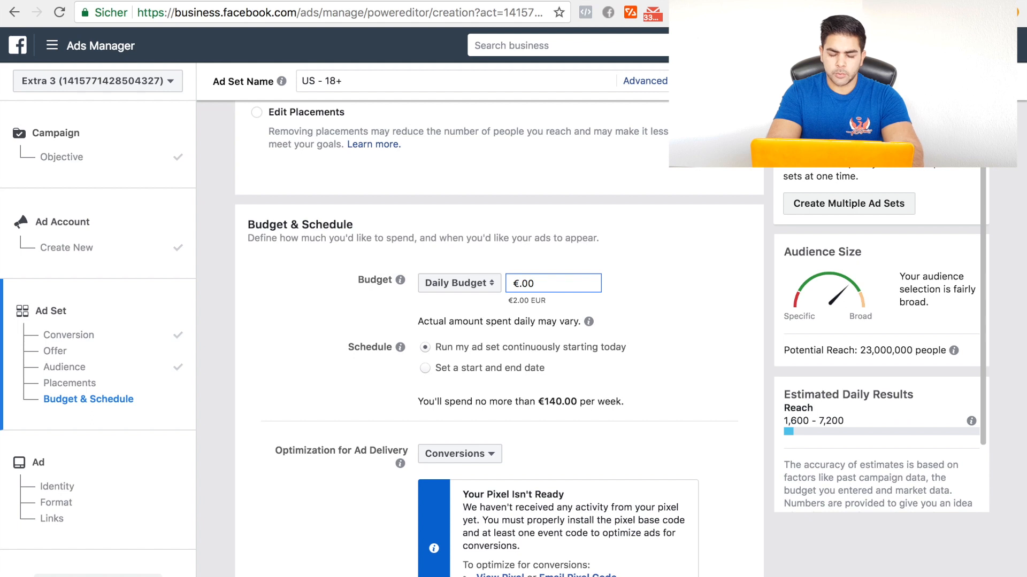
type("5")
key("BackSpace")
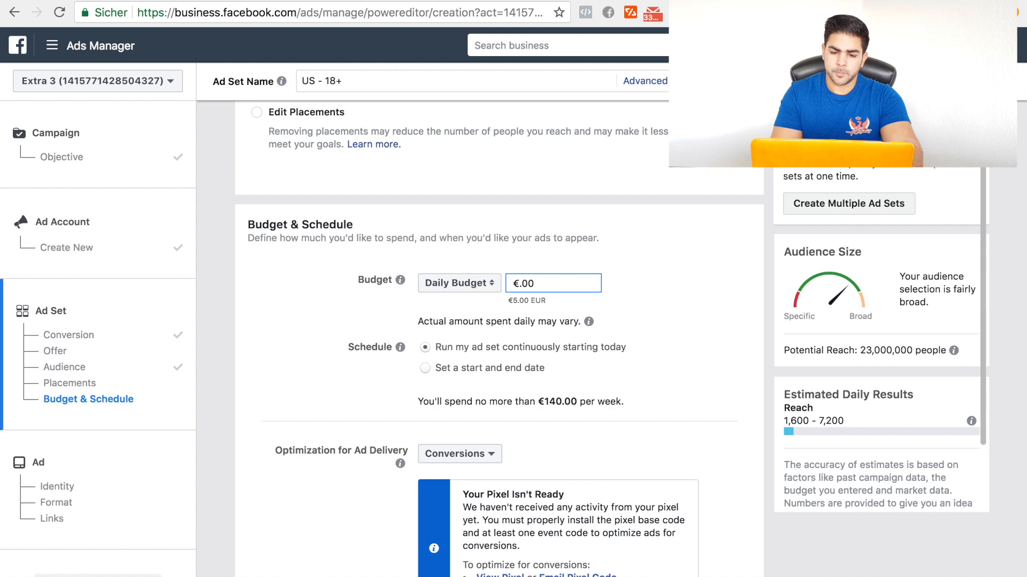
type("5")
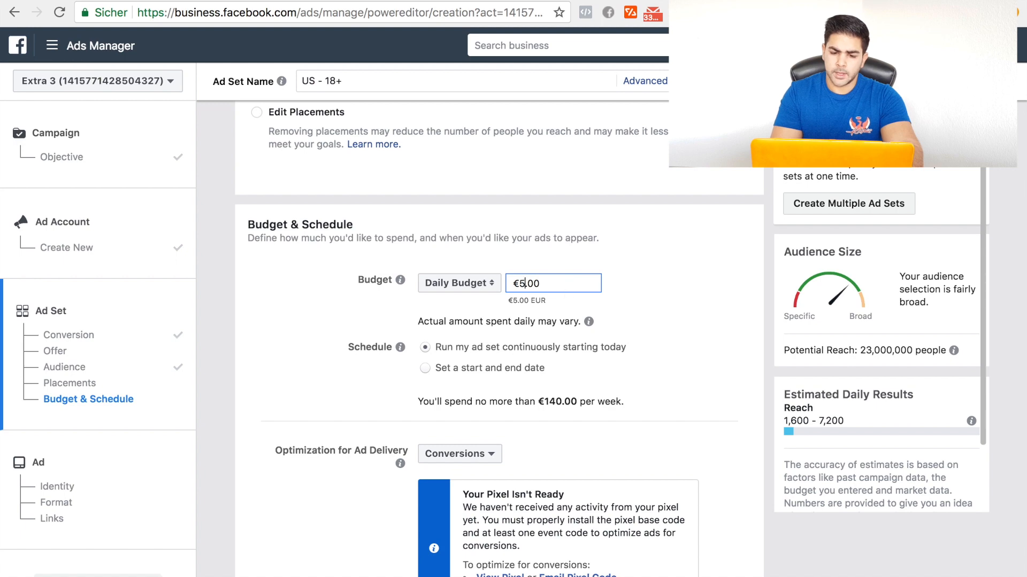
left_click(646, 301)
Step: Review the ad delivery optimization choices, keeping Conversions, and examine the conversion window, bid strategy and ad scheduling settings
scroll(646, 301, "down", 2)
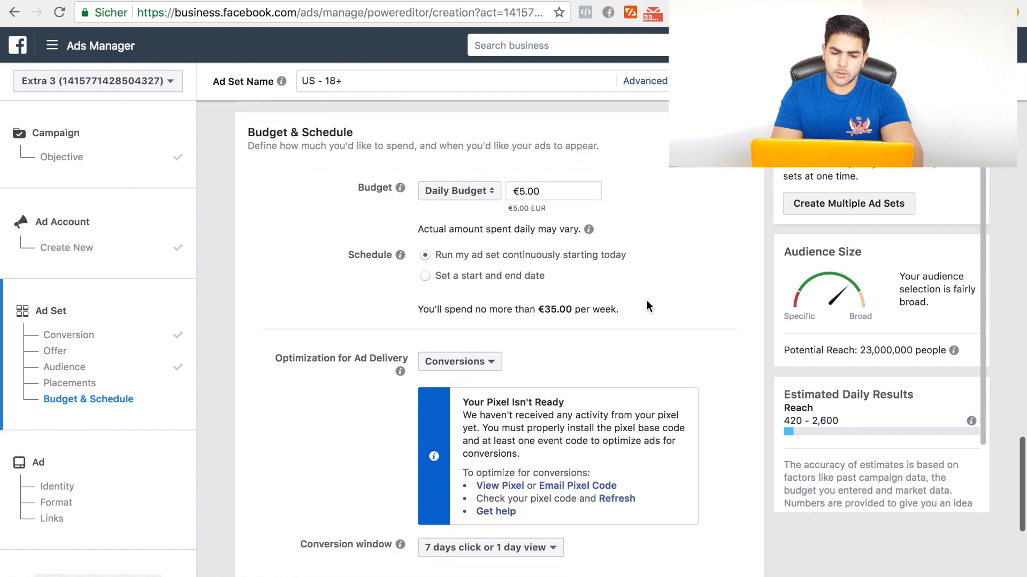
scroll(646, 301, "down", 2)
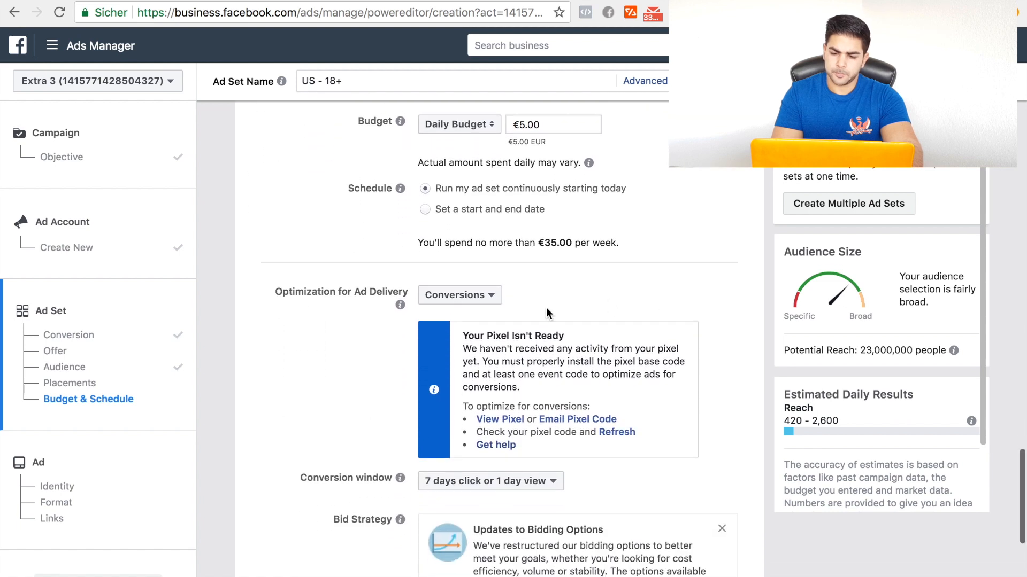
left_click(486, 279)
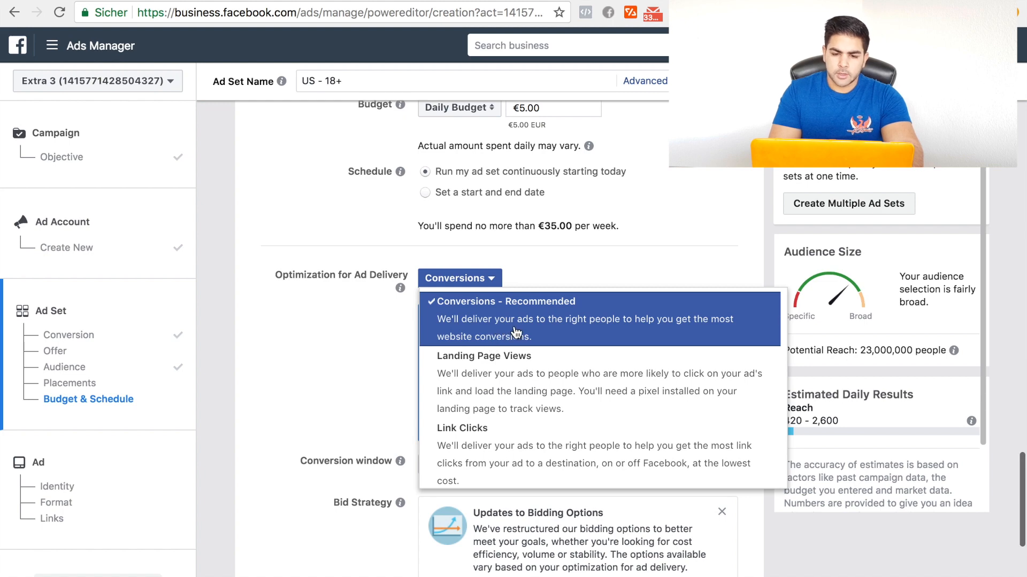
left_click(592, 325)
scroll(593, 322, "down", 6)
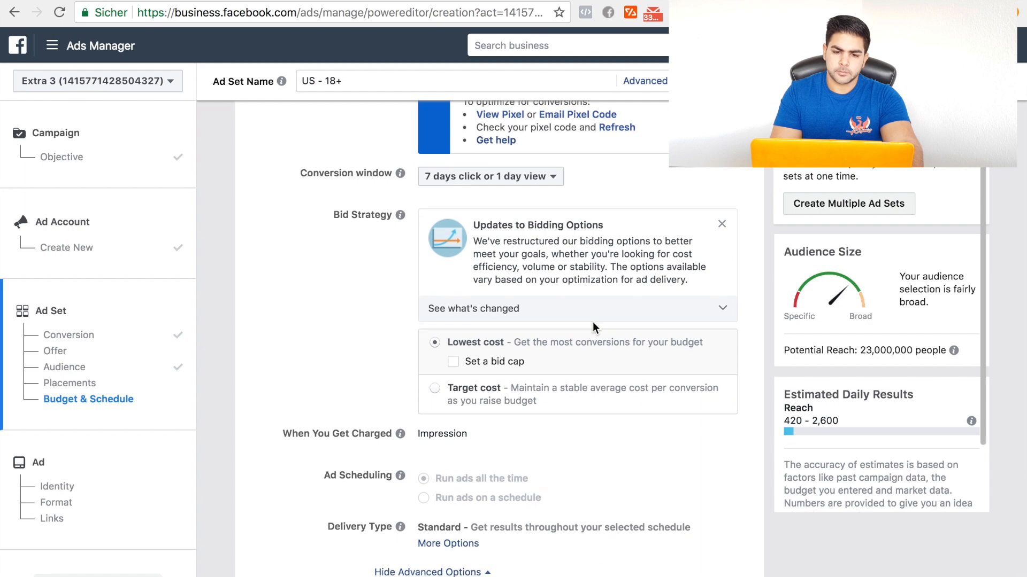
scroll(593, 327, "up", 6)
scroll(592, 327, "down", 5)
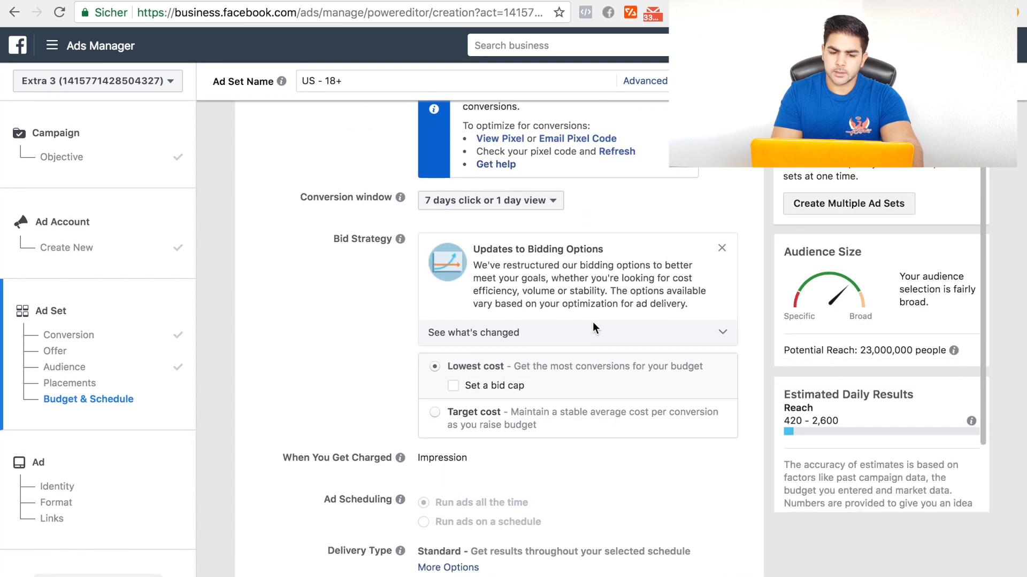
scroll(593, 327, "up", 2)
scroll(593, 327, "up", 1)
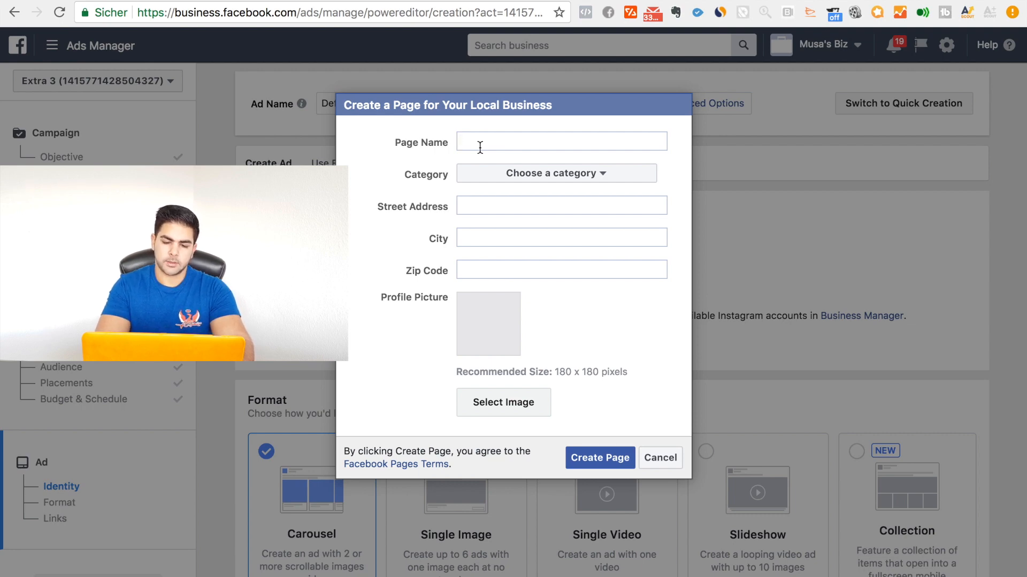
Step: Create the business page Dog Shop New in the Shopping & Retail category with its address details and a profile picture
type("Do")
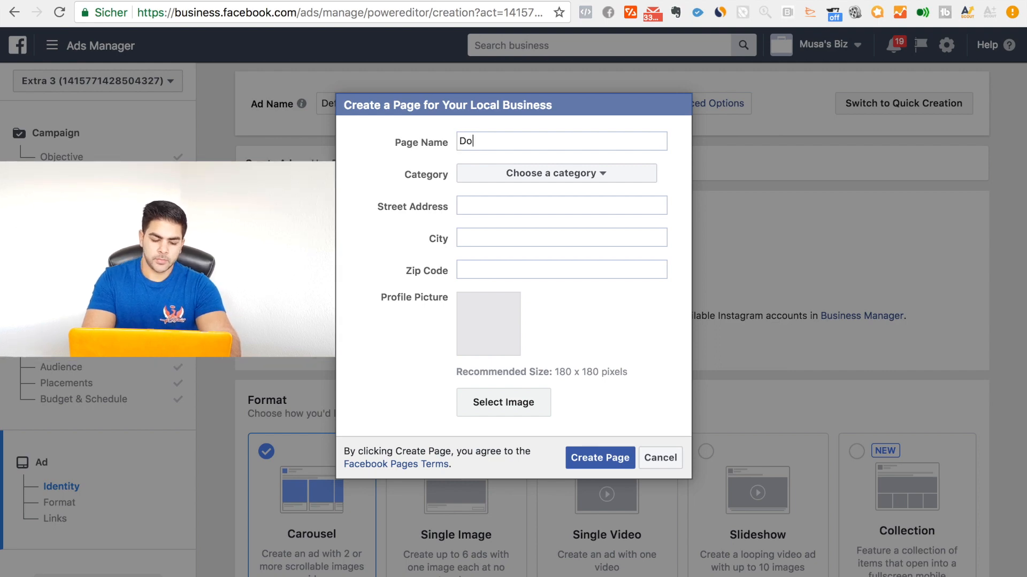
type("g Shop ")
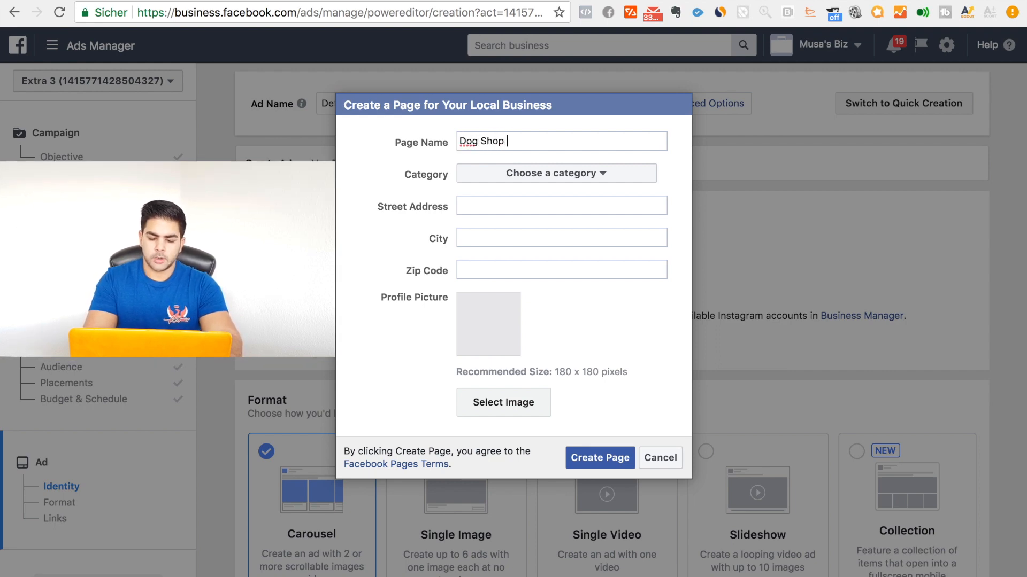
type("New")
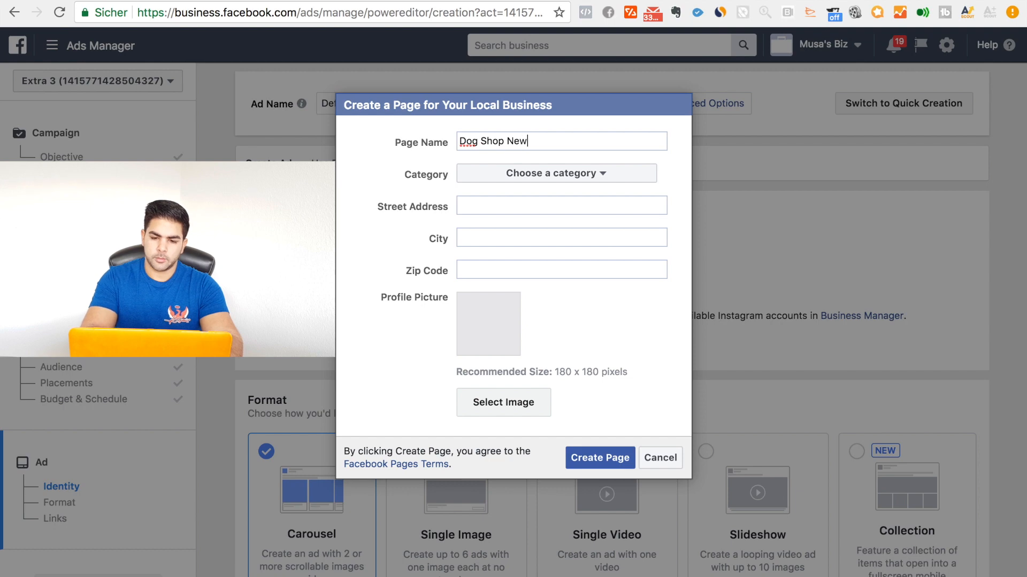
left_click(479, 172)
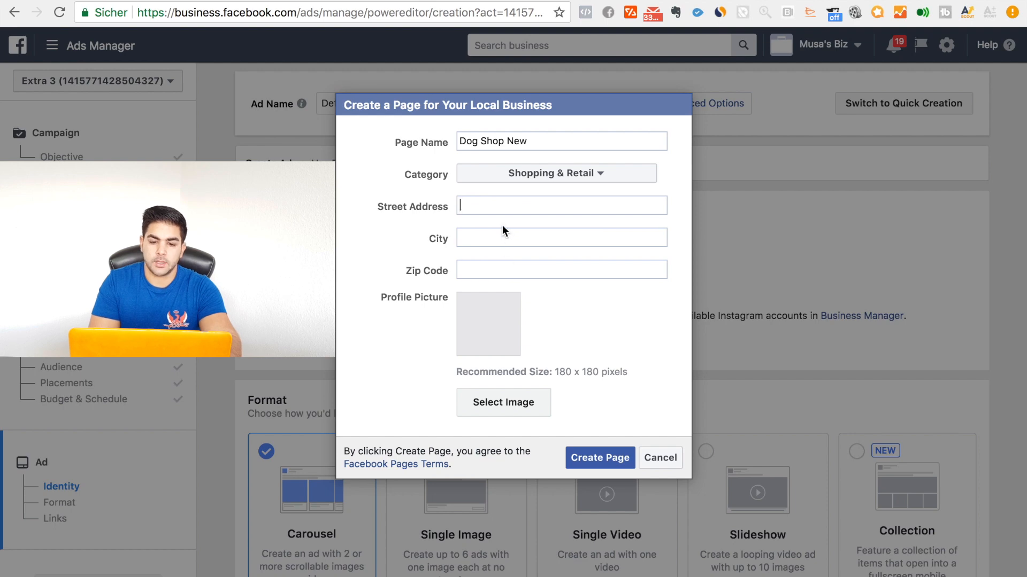
left_click(499, 269)
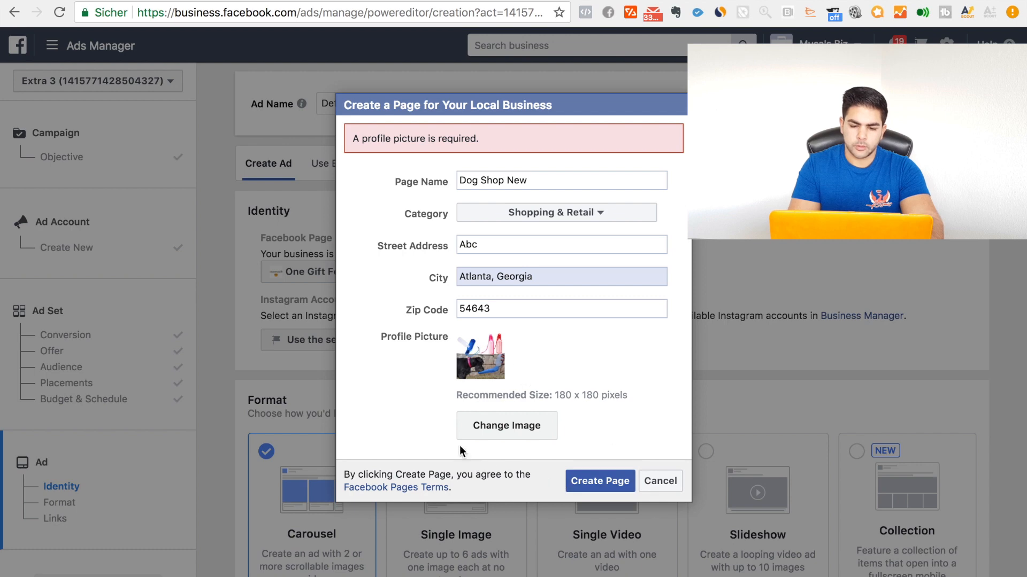
left_click(599, 482)
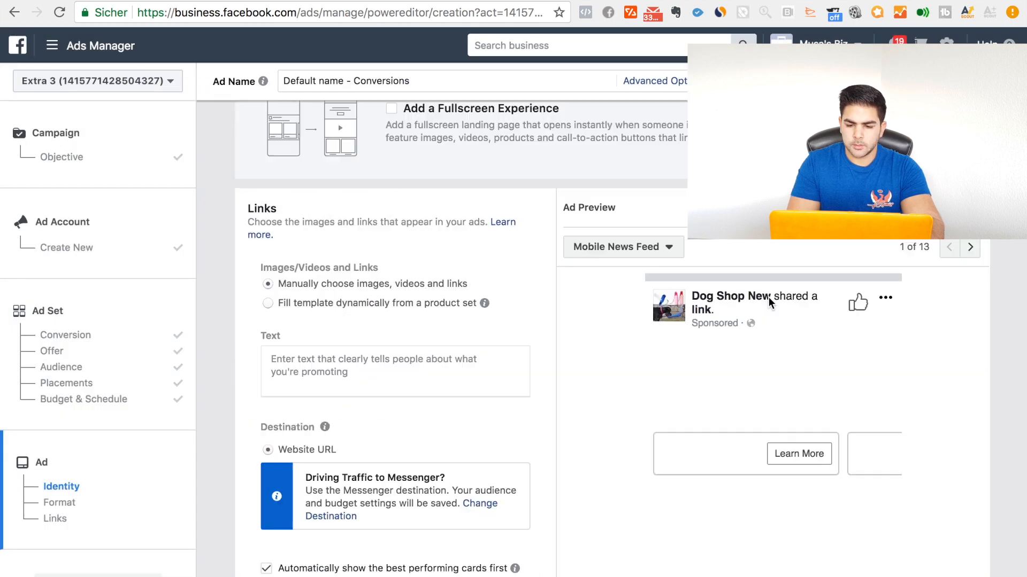
Step: Try the Single Video ad format and examine its video upload options and recommendations
left_click_drag(769, 297, 687, 300)
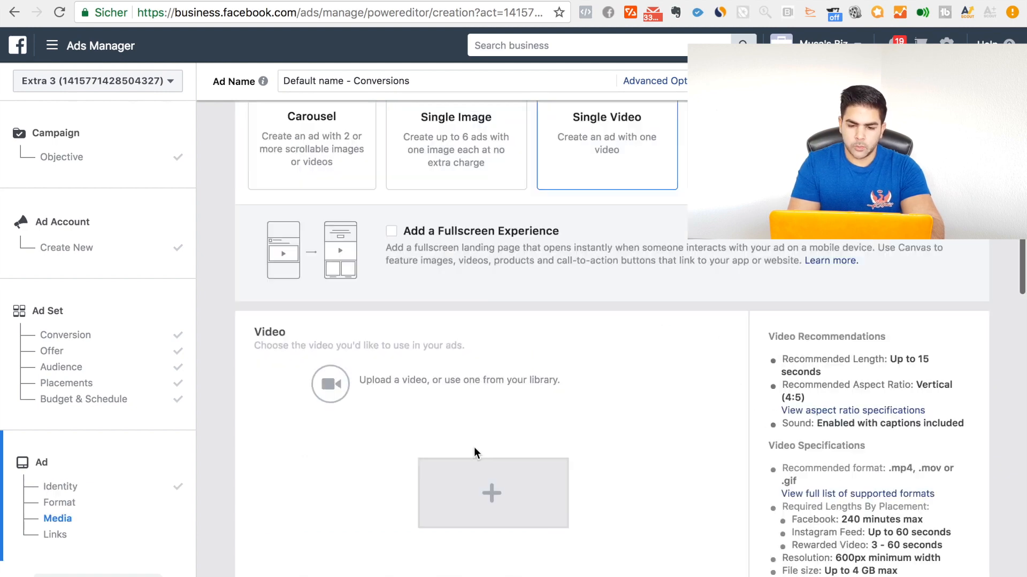
scroll(476, 453, "down", 3)
scroll(476, 452, "up", 4)
scroll(474, 451, "up", 2)
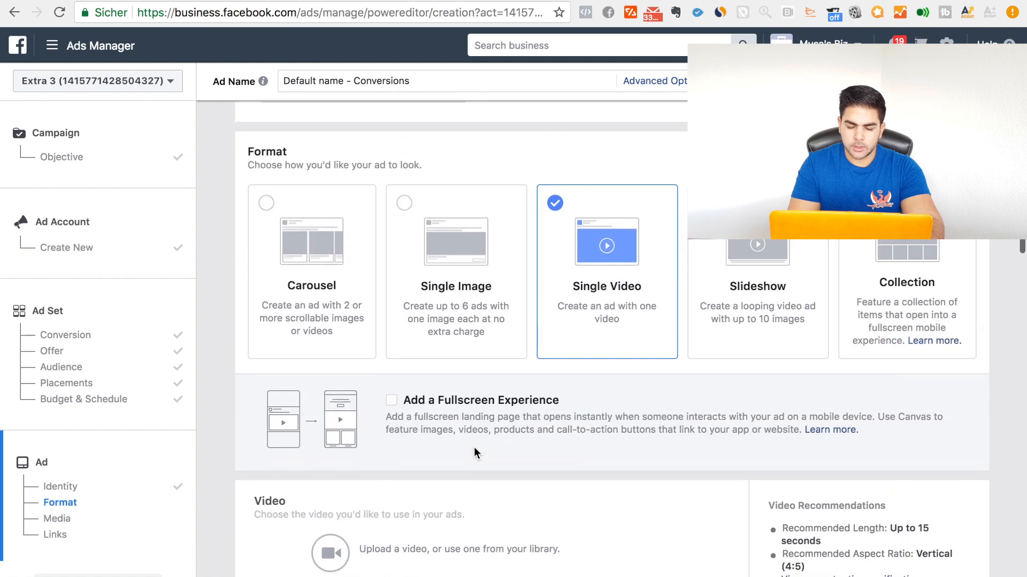
scroll(615, 419, "down", 5)
scroll(615, 412, "down", 4)
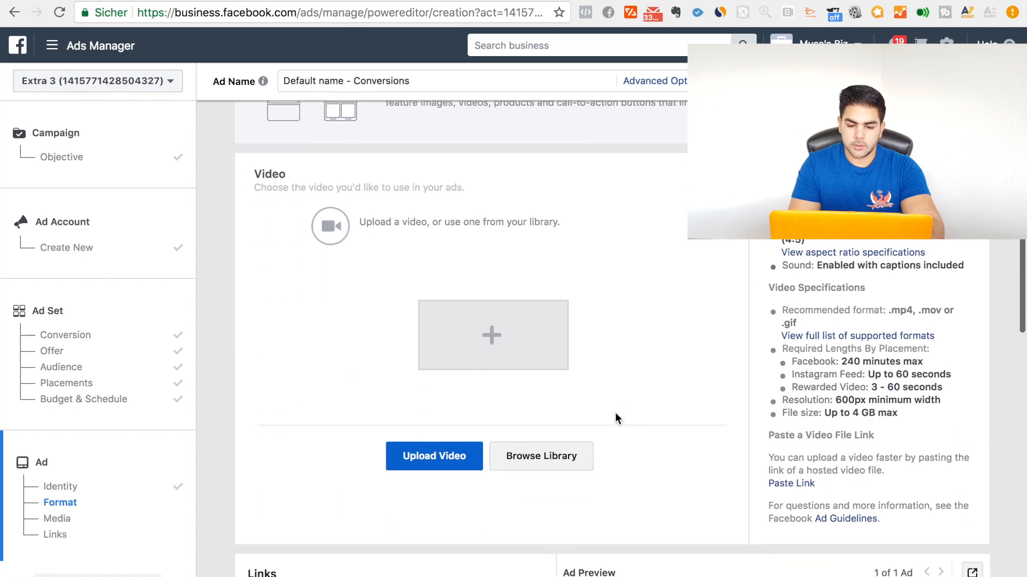
scroll(459, 362, "up", 6)
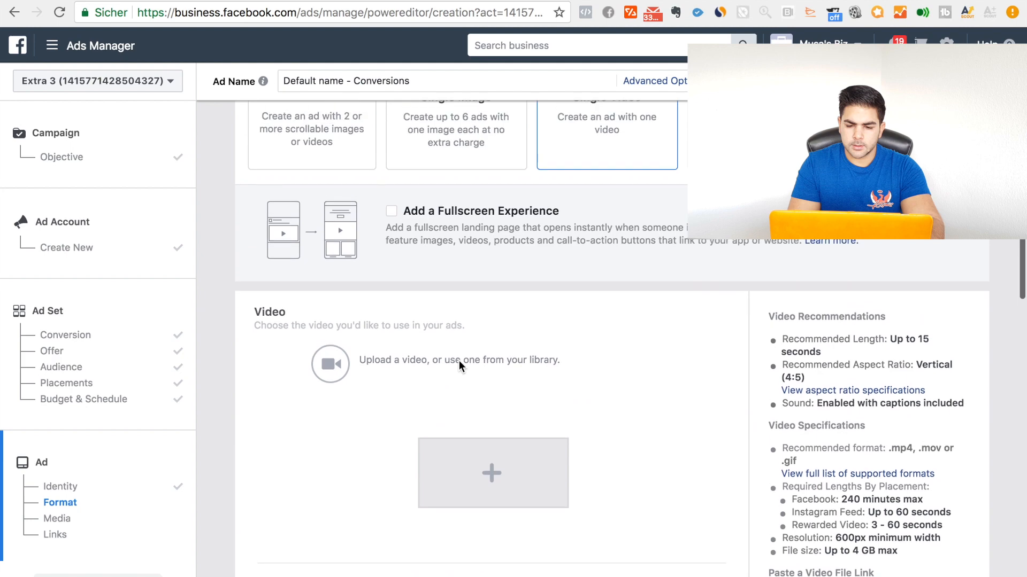
scroll(459, 361, "down", 9)
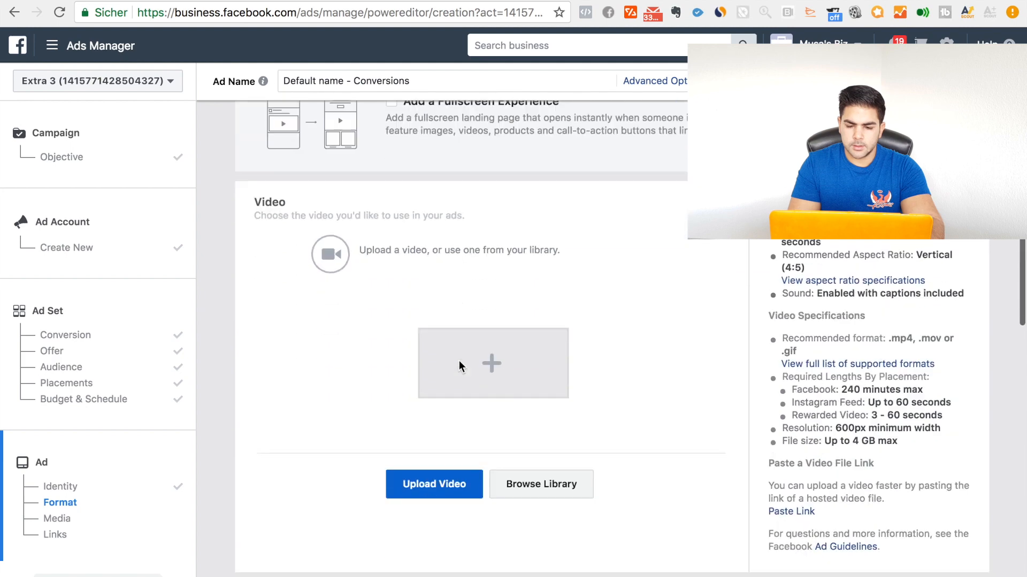
scroll(459, 362, "up", 5)
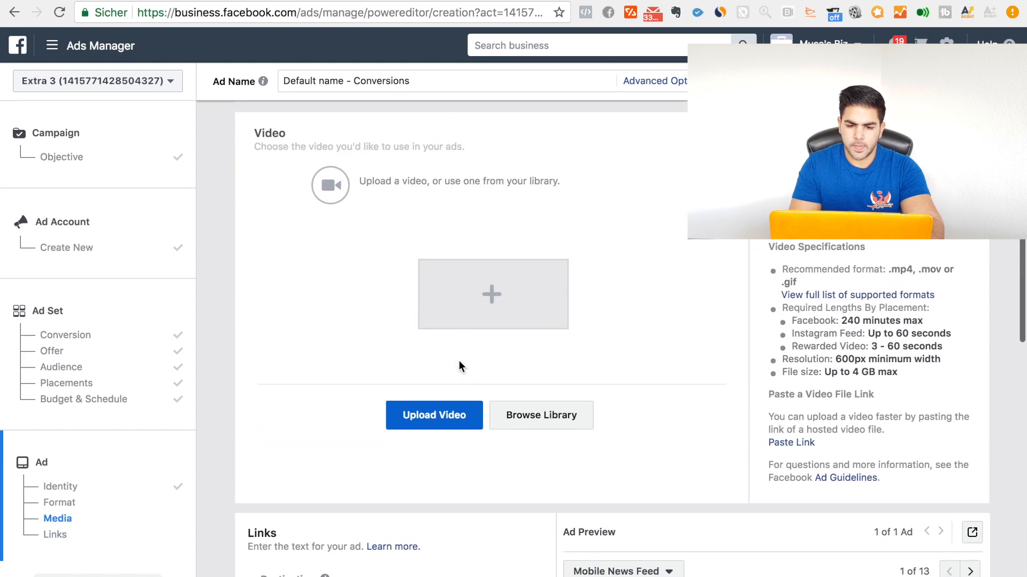
scroll(443, 341, "up", 7)
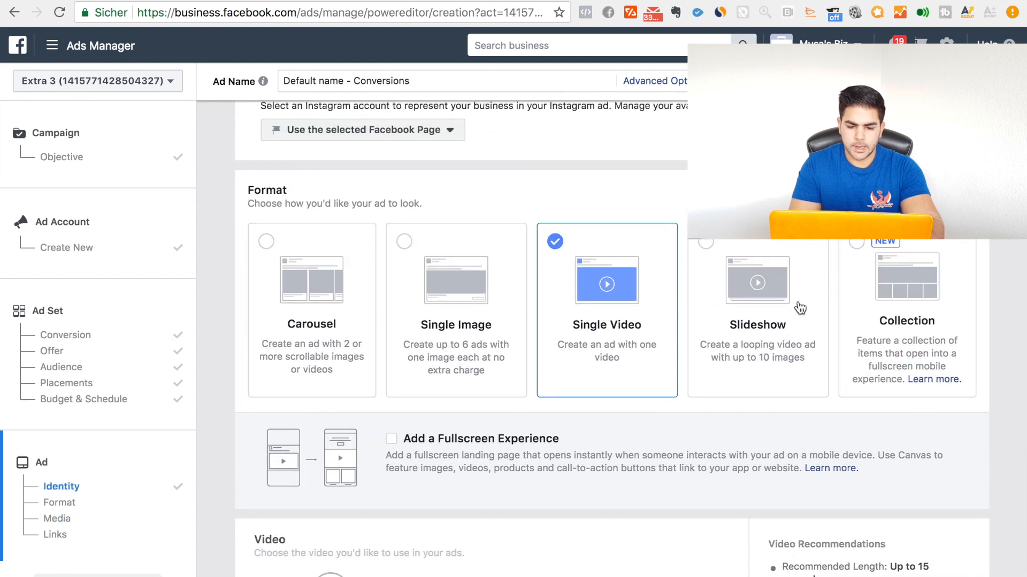
Step: Choose the Slideshow ad format and fill a new slideshow with four drink bottle photos
left_click(747, 303)
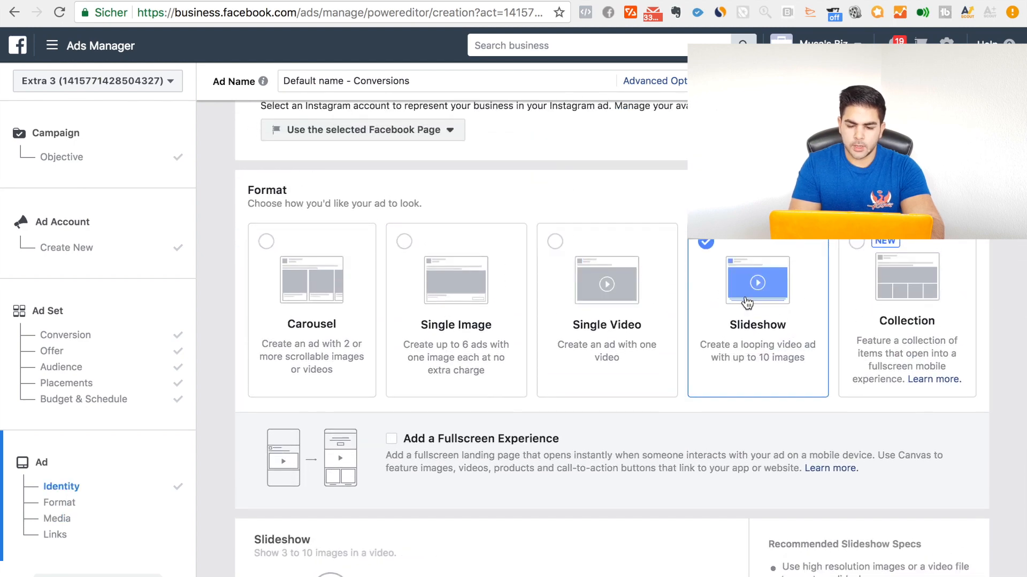
scroll(576, 447, "down", 7)
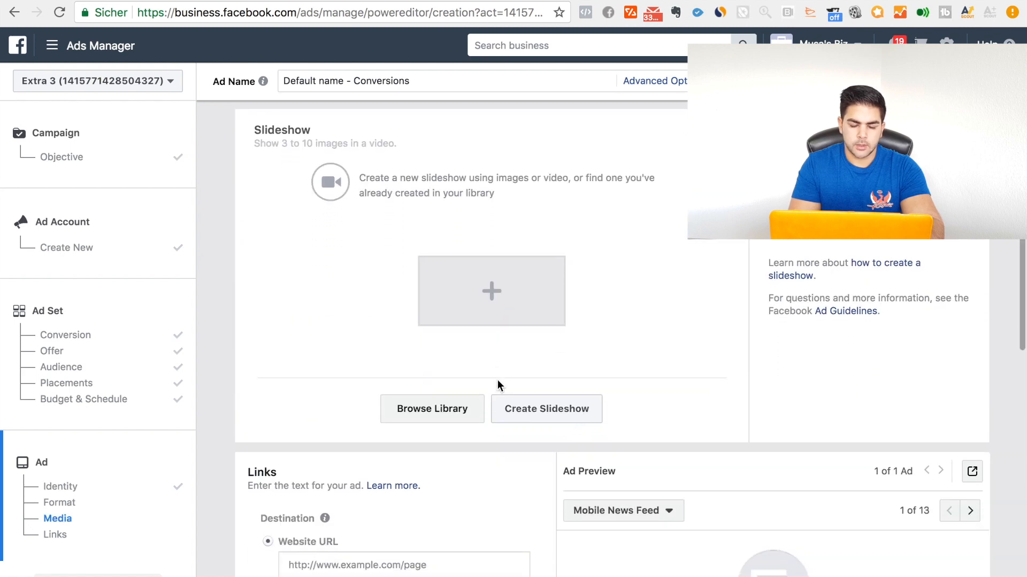
left_click(550, 412)
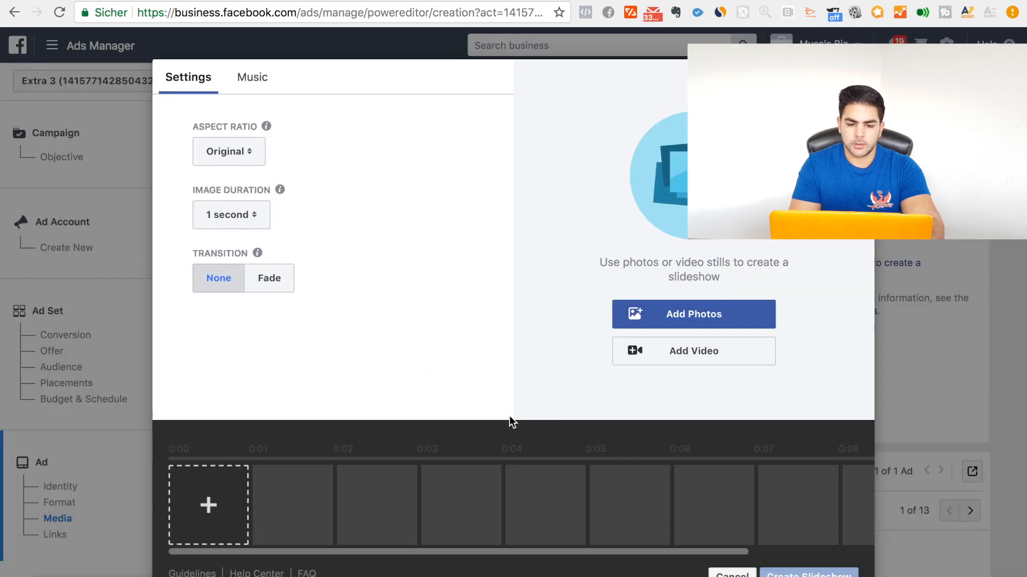
left_click(218, 491)
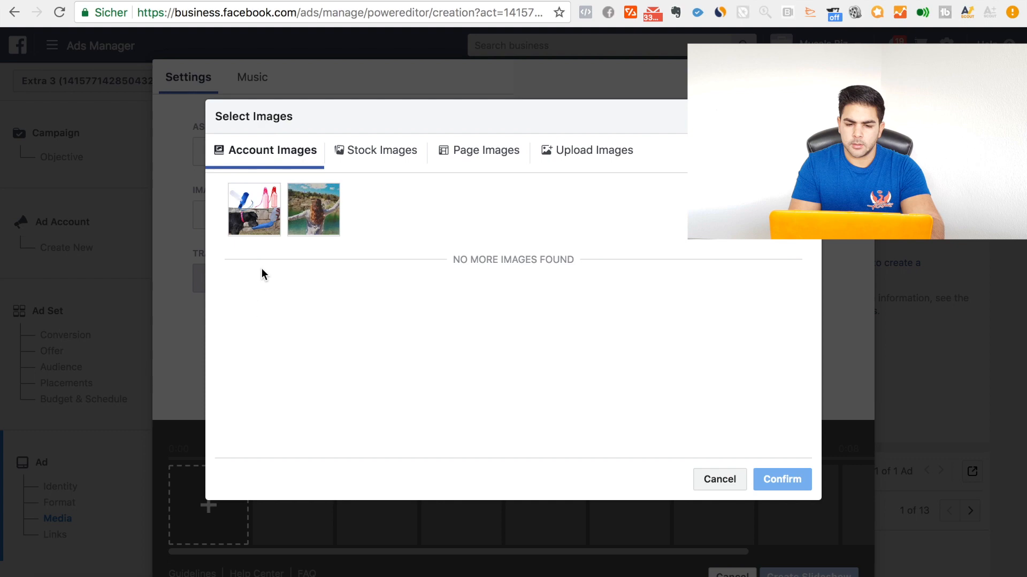
left_click(253, 217)
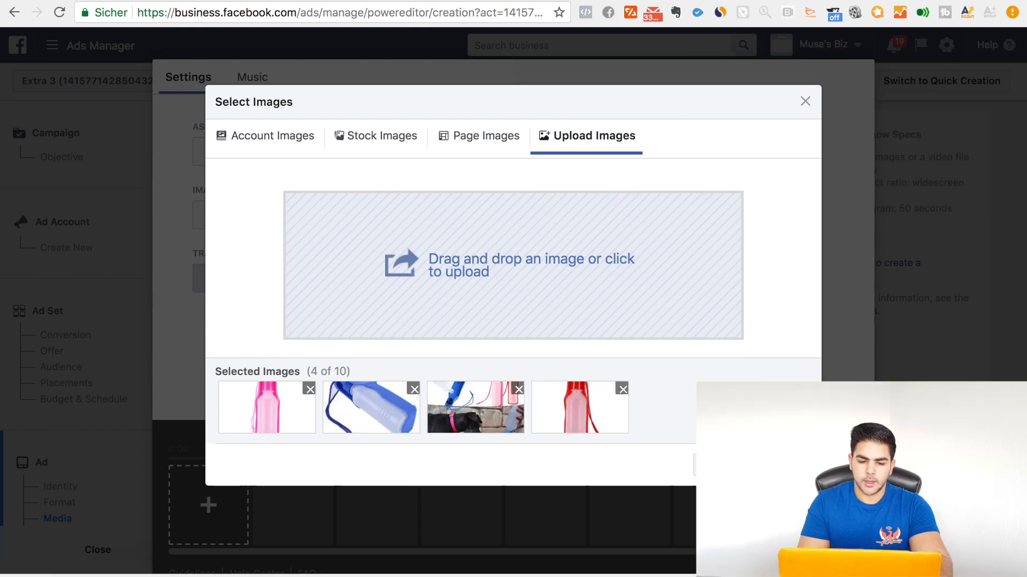
left_click(783, 465)
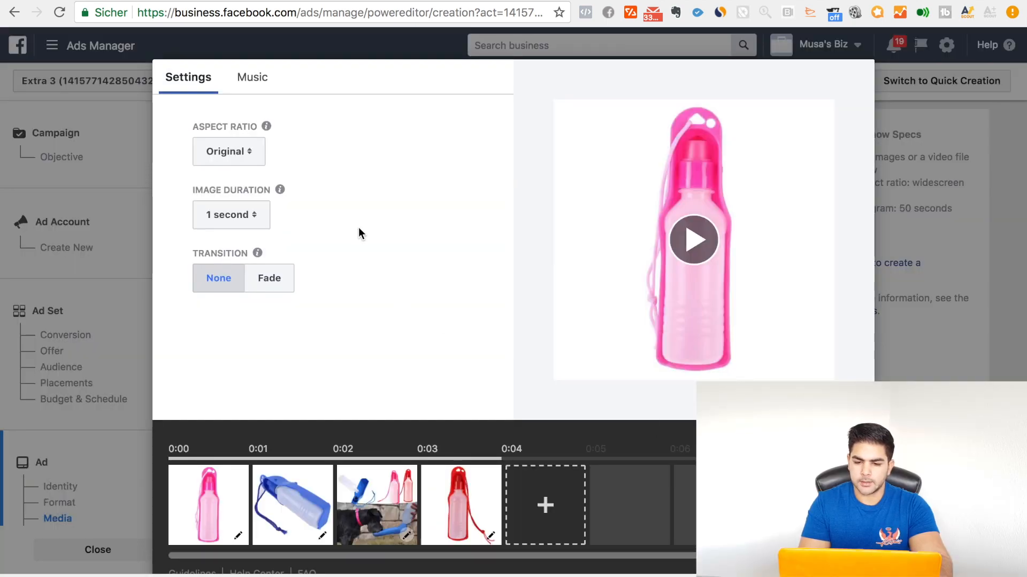
Step: Move the photo of the drinking dog to the start of the slideshow and set the transition to Fade
left_click(688, 239)
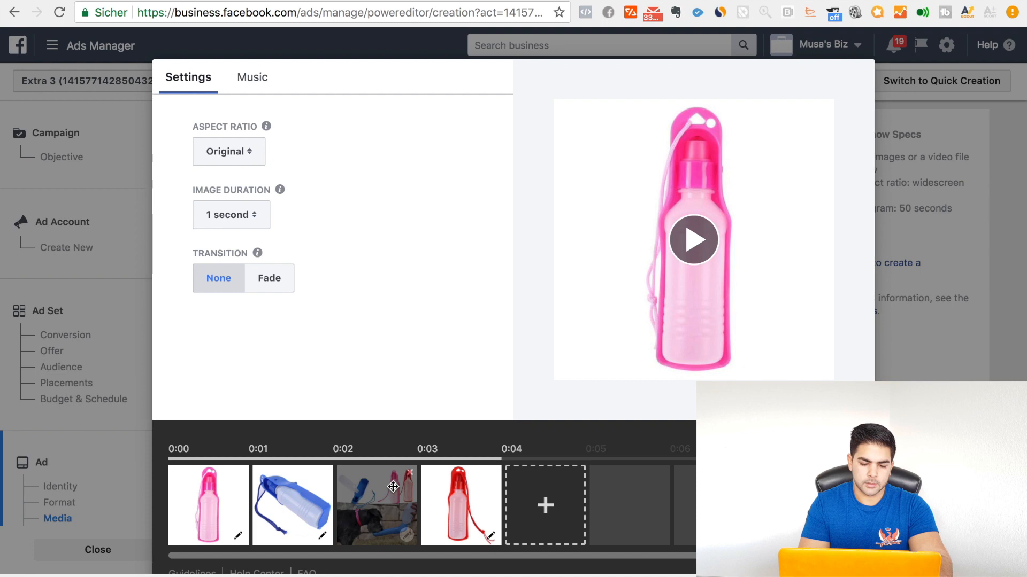
left_click_drag(392, 487, 213, 476)
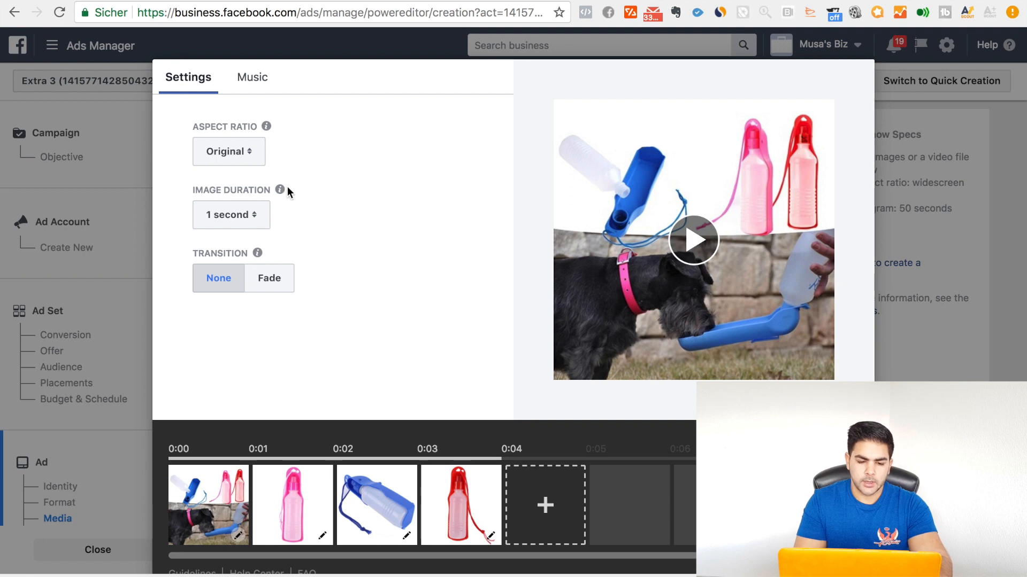
left_click(245, 214)
left_click(321, 223)
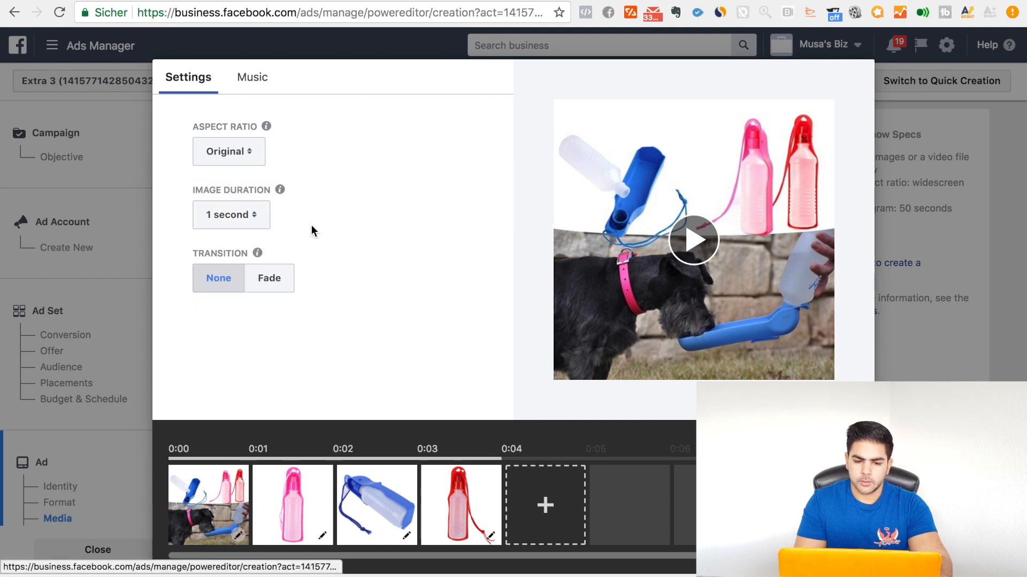
left_click(270, 278)
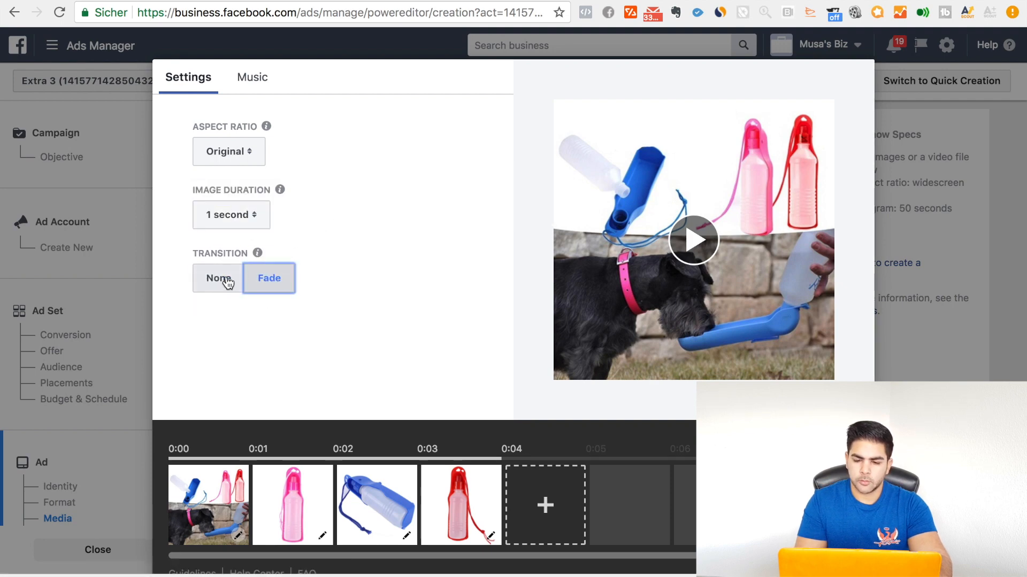
Step: Preview the slideshow and create it as the ad's video
left_click(694, 242)
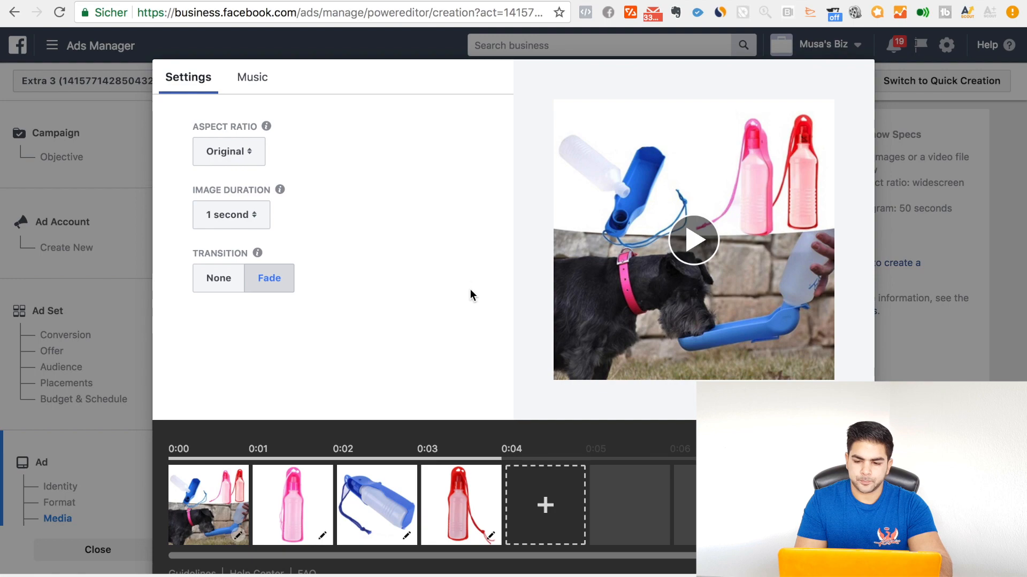
scroll(470, 289, "down", 2)
left_click(818, 517)
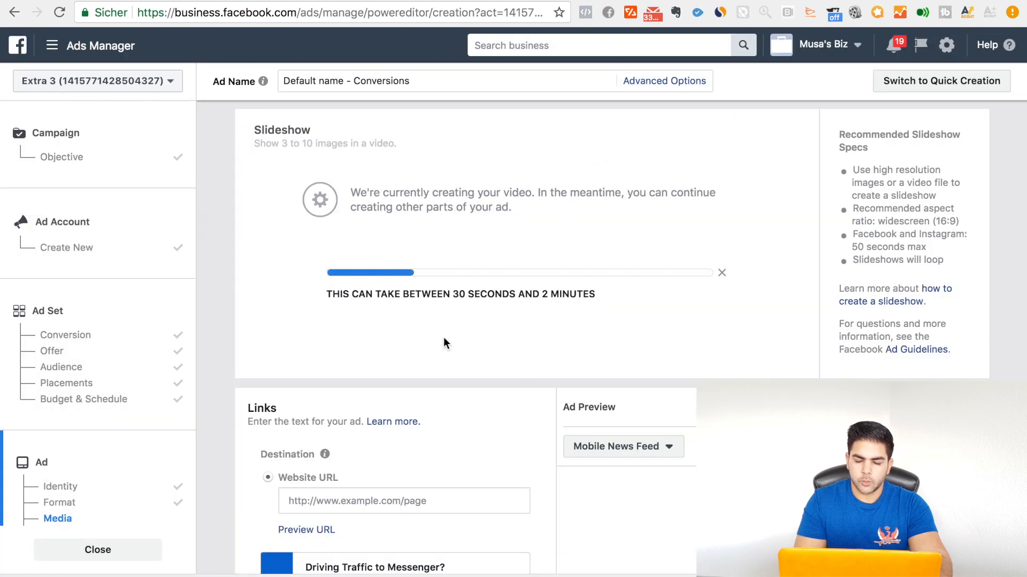
scroll(444, 337, "down", 1)
scroll(444, 340, "up", 2)
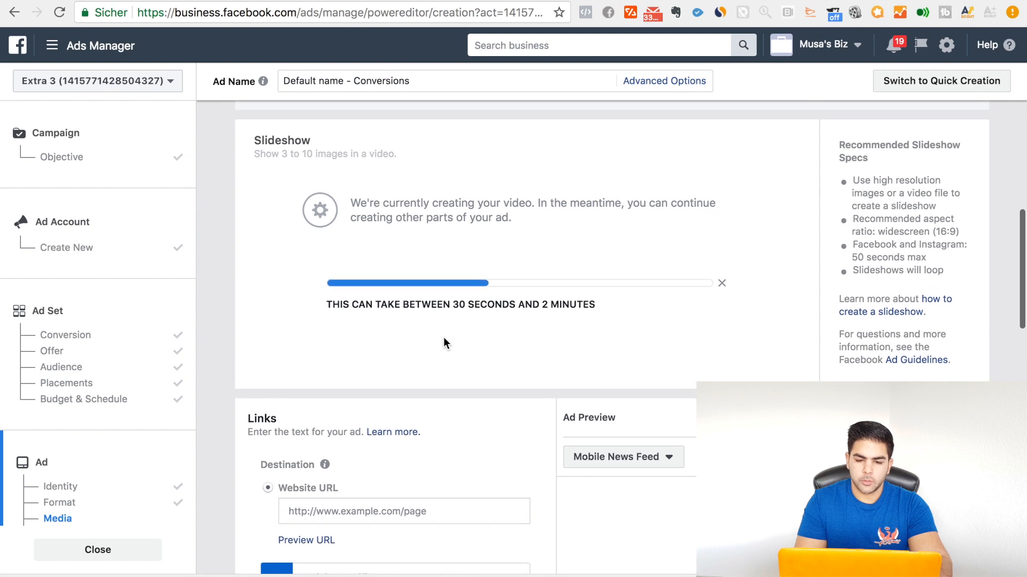
scroll(444, 338, "down", 1)
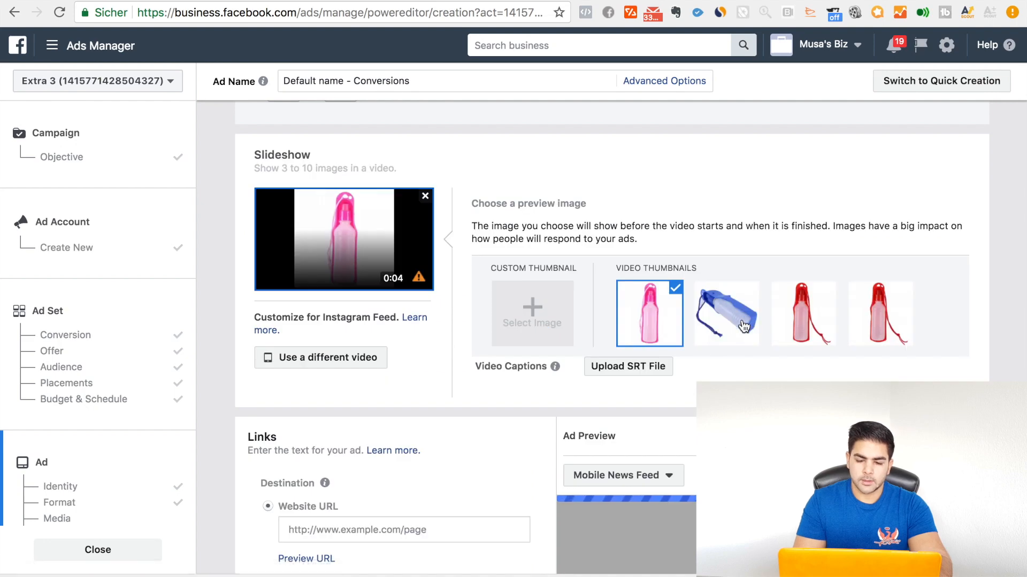
Step: Examine the slideshow's preview image options and play the video in the Mobile News Feed ad preview
scroll(417, 402, "down", 4)
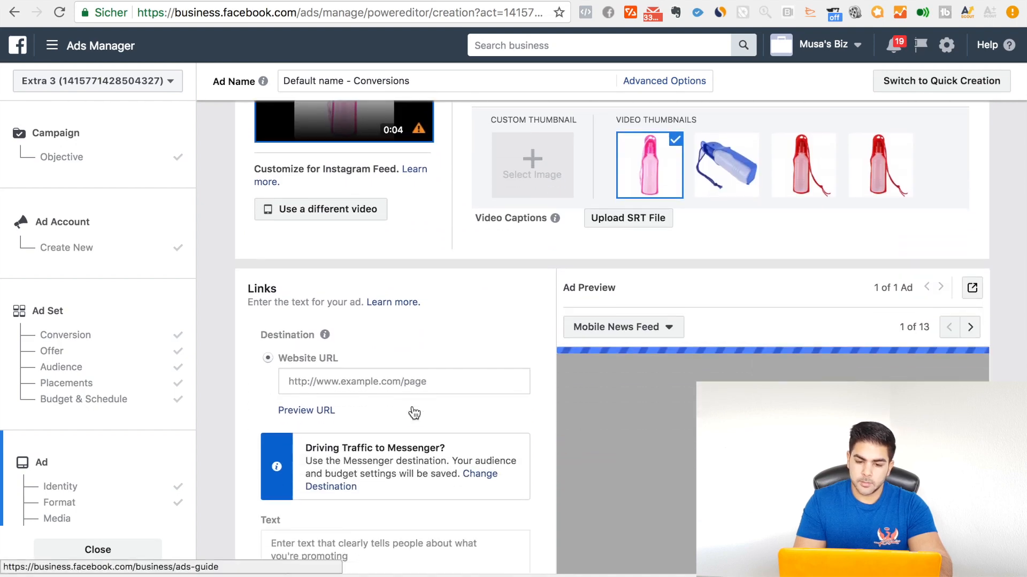
scroll(423, 365, "up", 5)
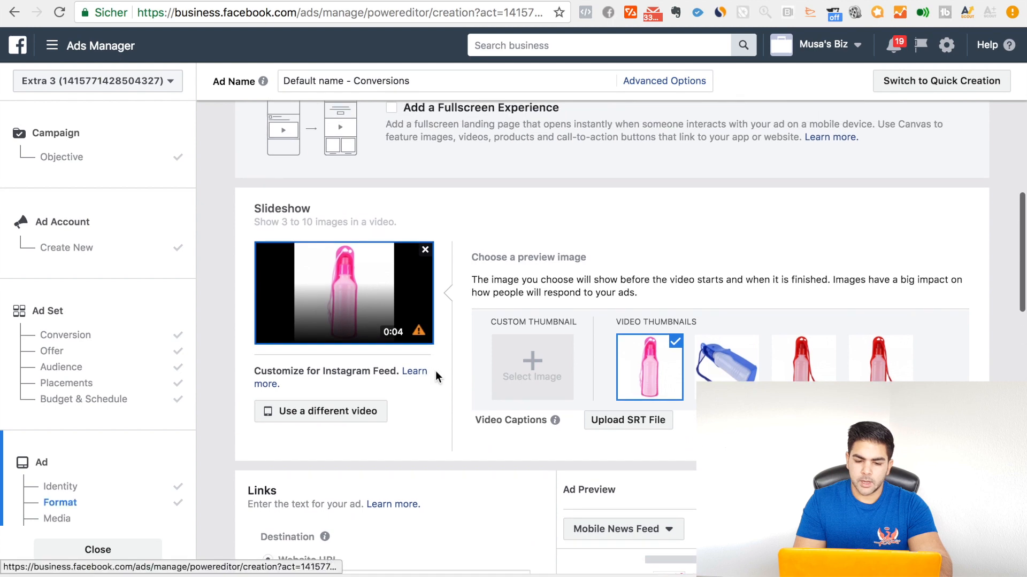
scroll(454, 465, "down", 1)
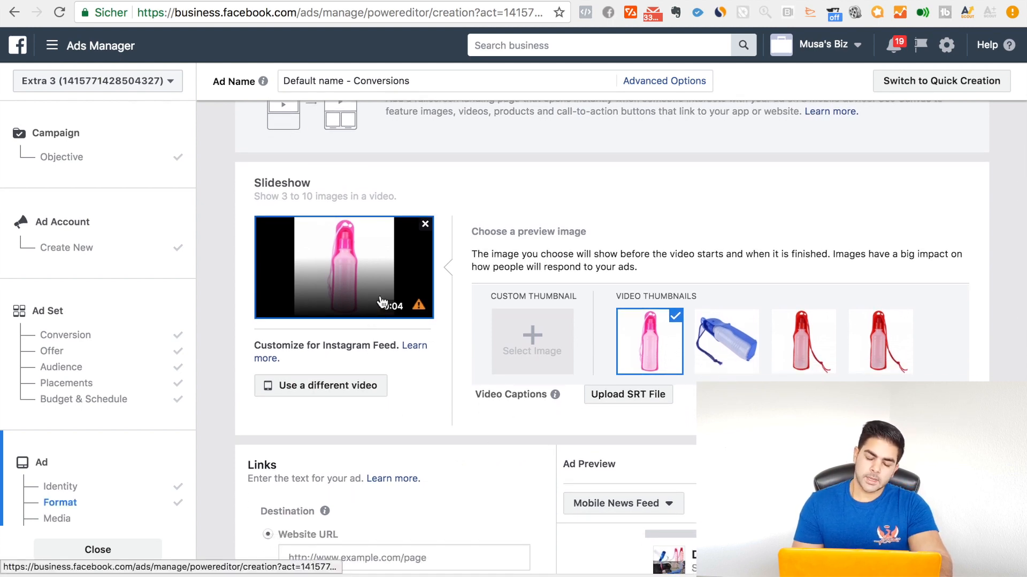
scroll(433, 428, "down", 2)
scroll(432, 427, "up", 1)
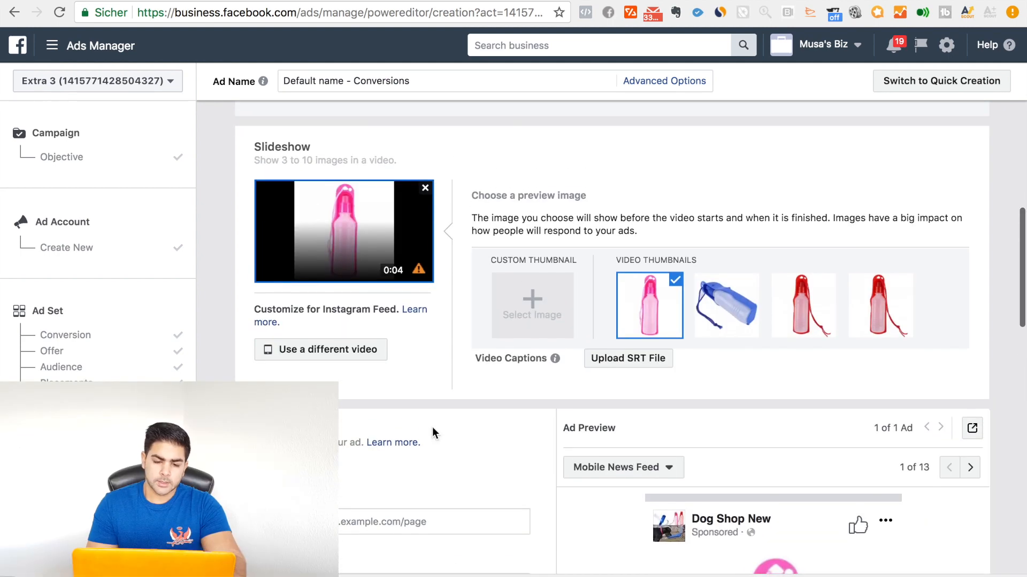
scroll(432, 428, "down", 1)
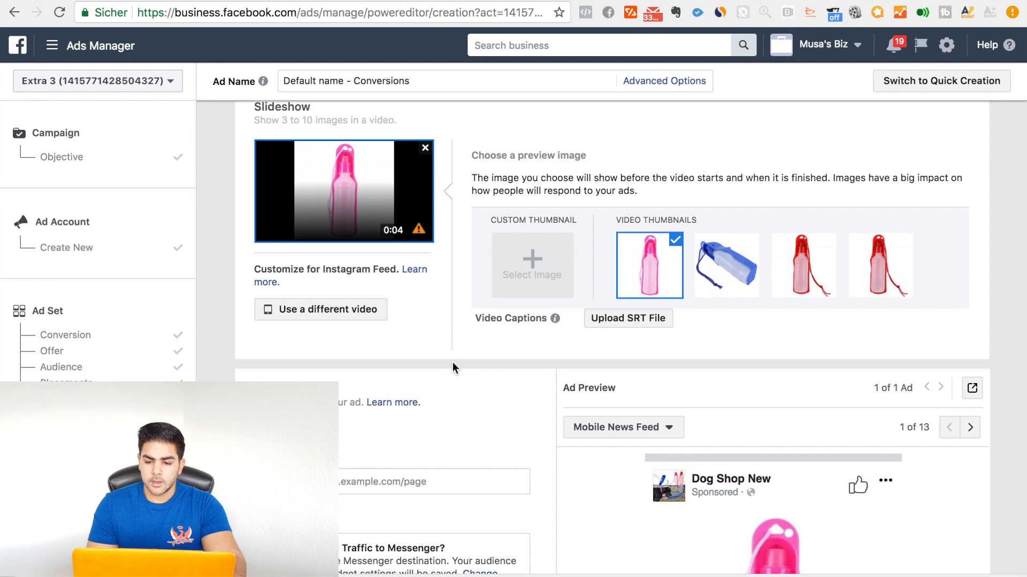
scroll(453, 361, "up", 1)
scroll(453, 361, "down", 10)
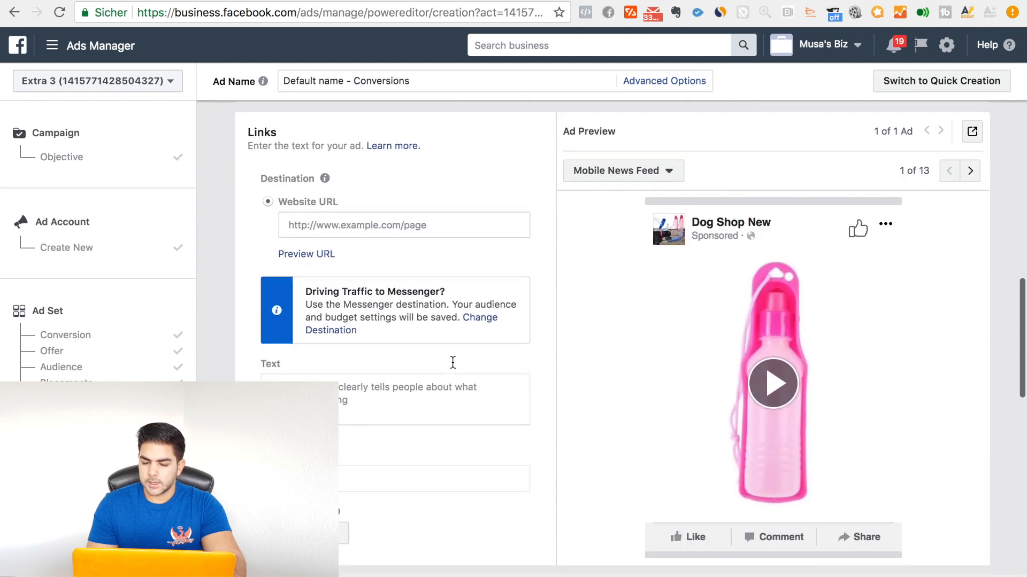
left_click(781, 374)
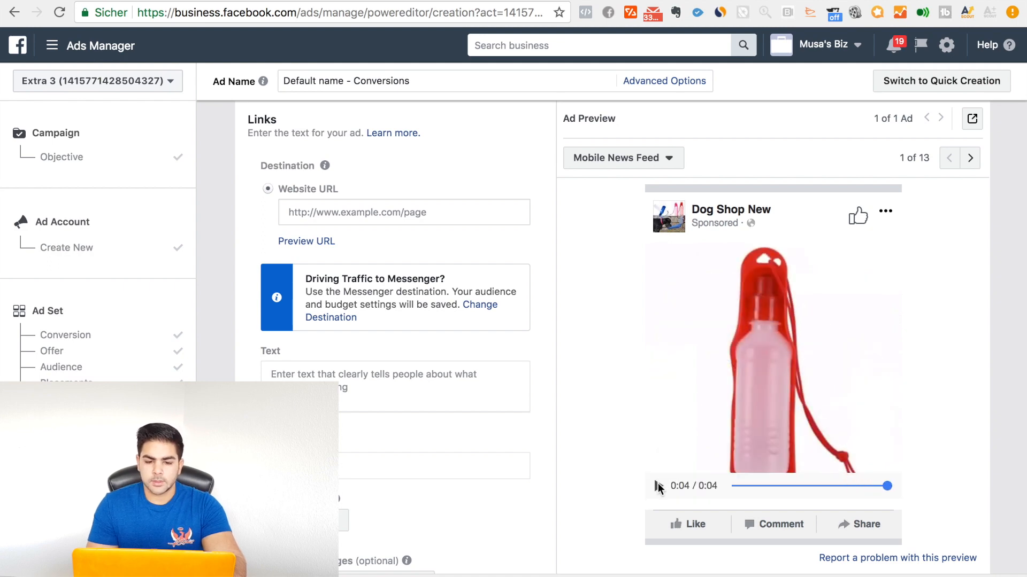
Step: Copy the address of the Titel Dog Drink Bottle product page from the store and set it as the ad's website URL
scroll(402, 372, "up", 2)
left_click_drag(278, 262, 338, 260)
left_click(373, 256)
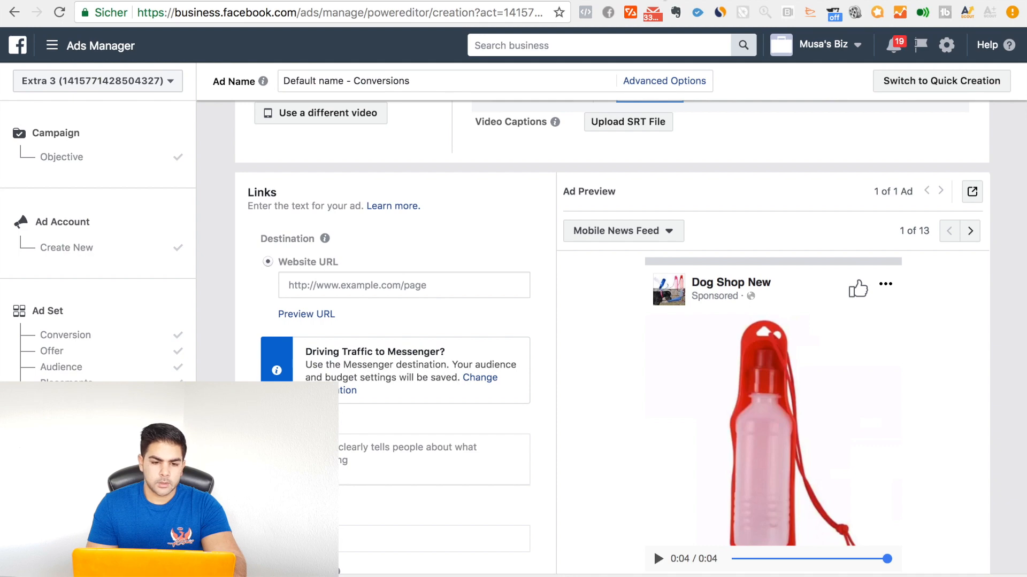
key("ctrl+Tab")
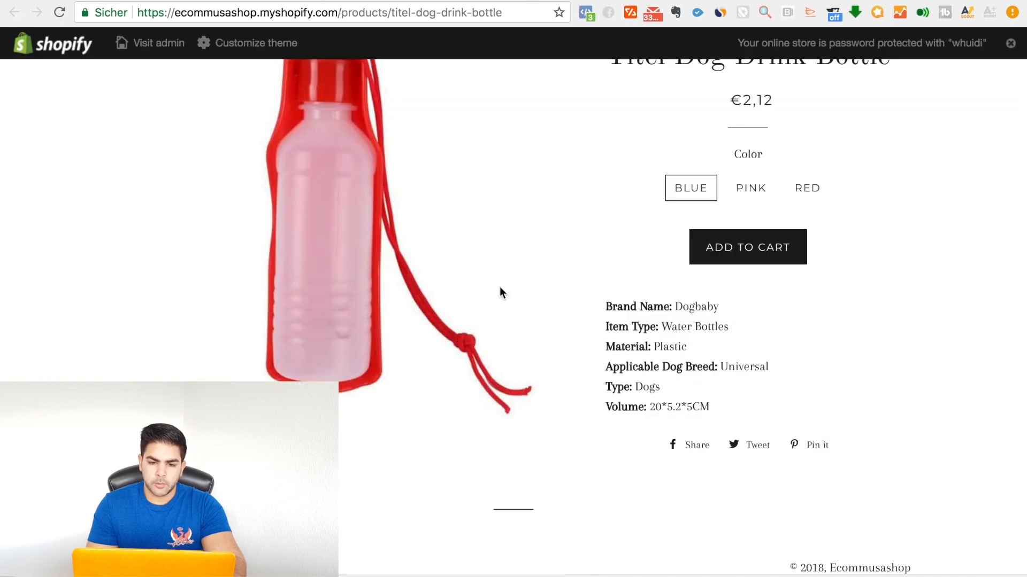
scroll(499, 292, "up", 1)
scroll(499, 292, "up", 3)
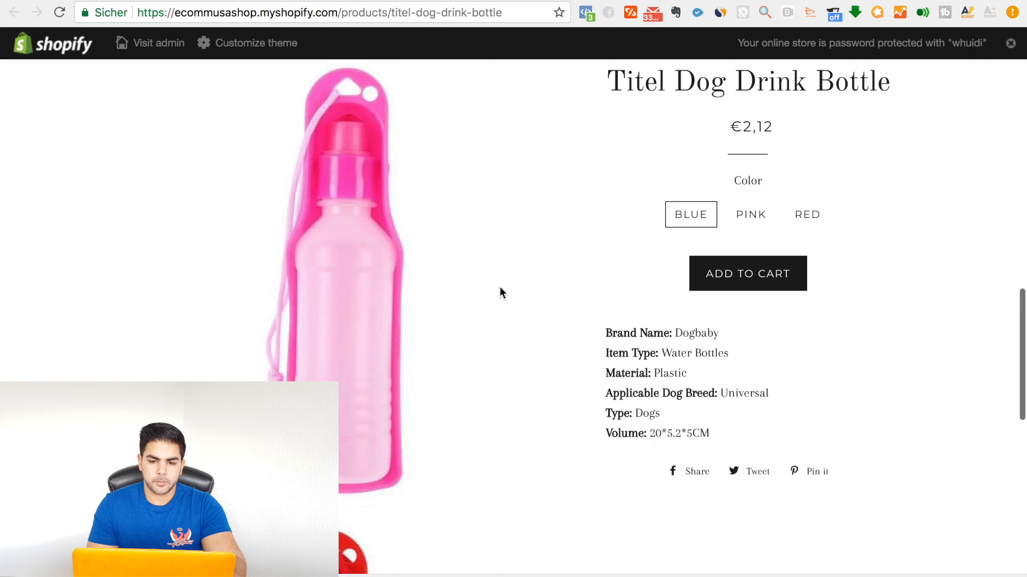
left_click(459, 13)
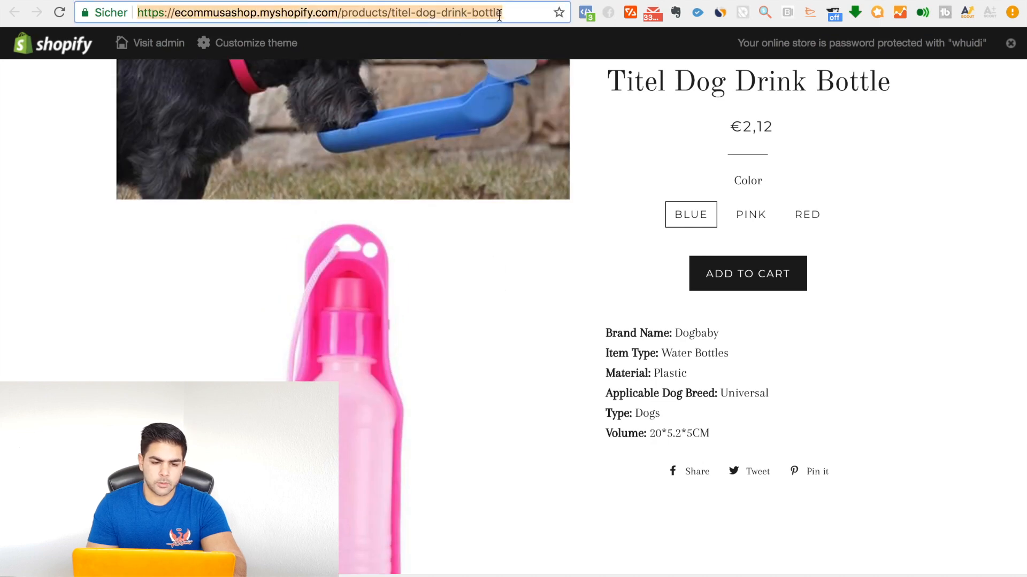
scroll(478, 371, "up", 1)
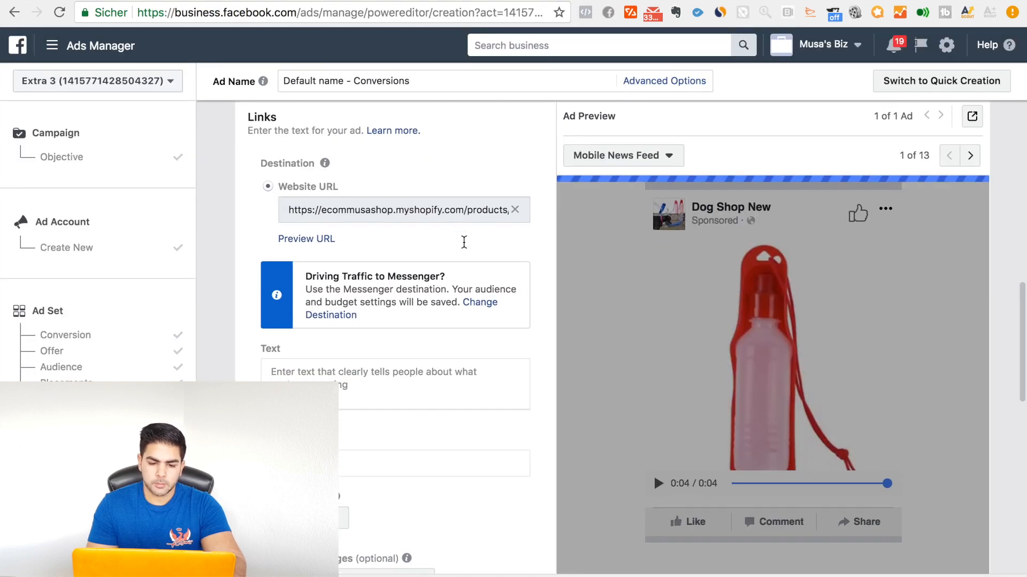
scroll(463, 241, "down", 2)
left_click(419, 314)
type("Ecommusashop")
Step: Preview the ad's destination URL, look through the product page's photos and details, and return to the ad setup
scroll(416, 309, "up", 2)
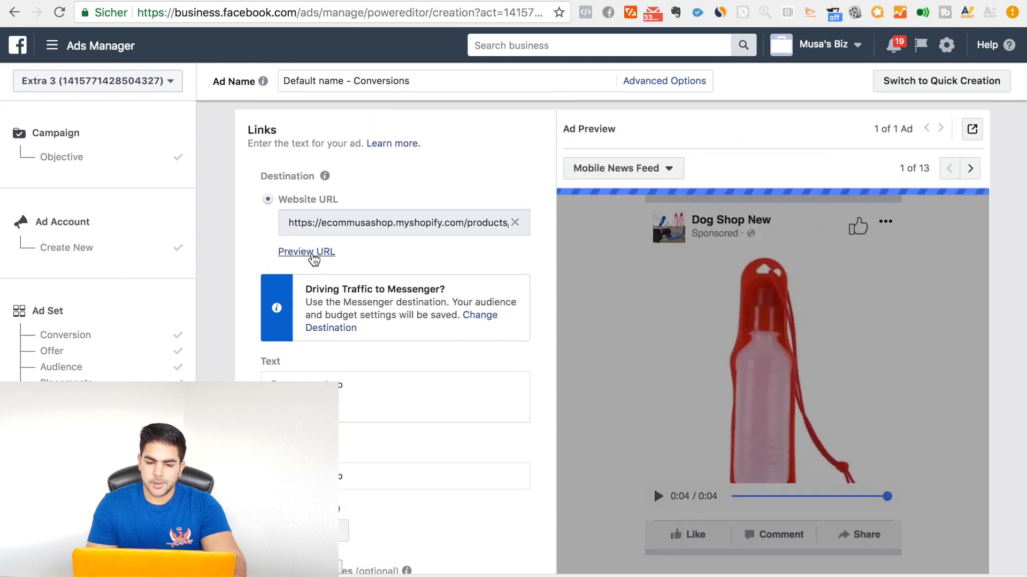
left_click(313, 255)
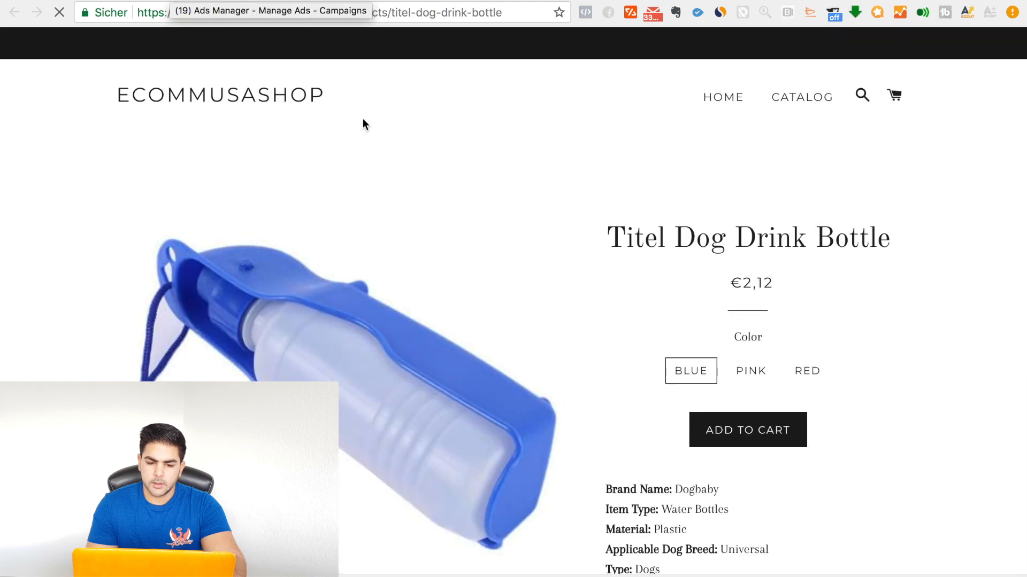
scroll(555, 318, "down", 3)
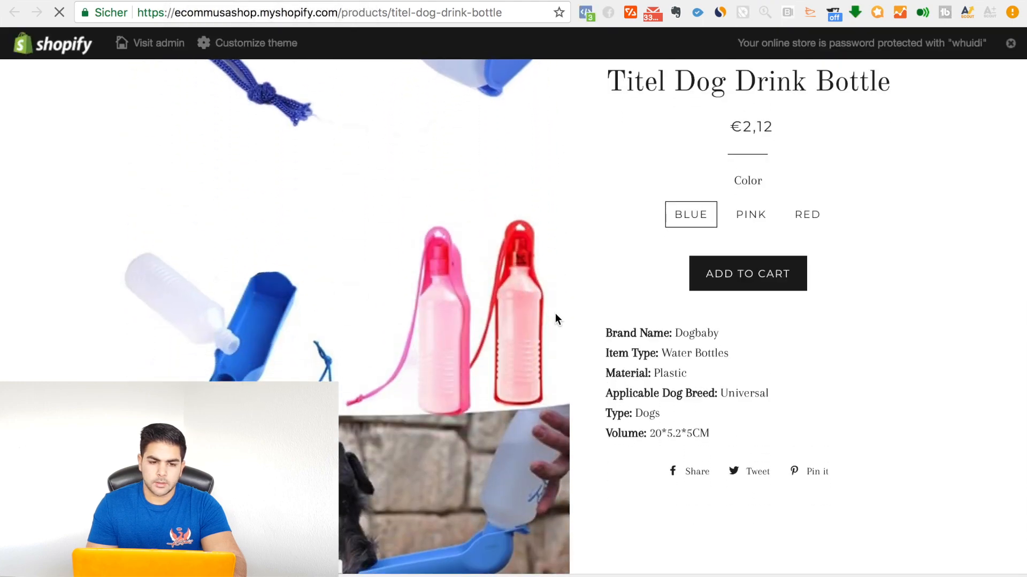
scroll(555, 319, "down", 10)
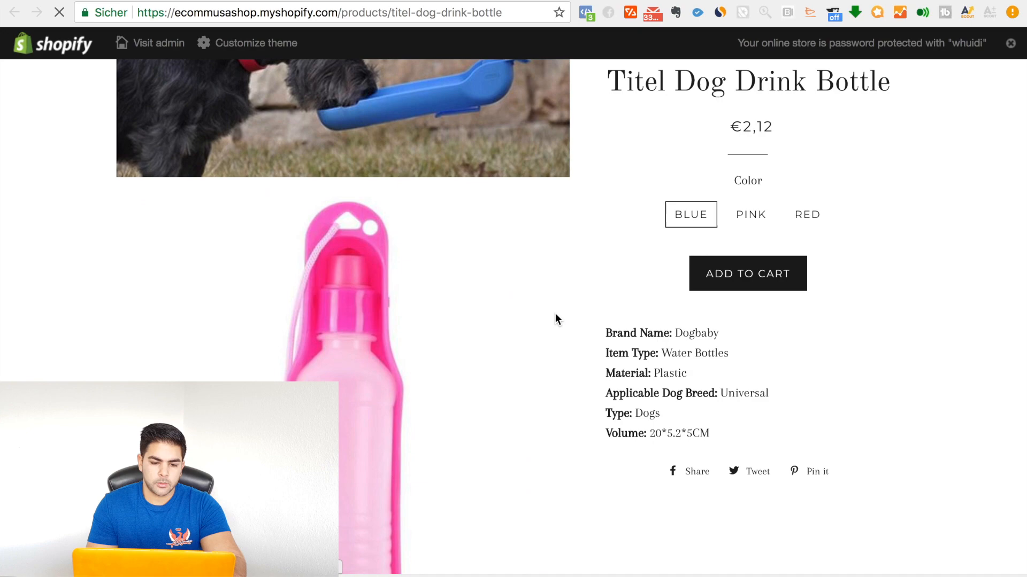
scroll(555, 319, "down", 10)
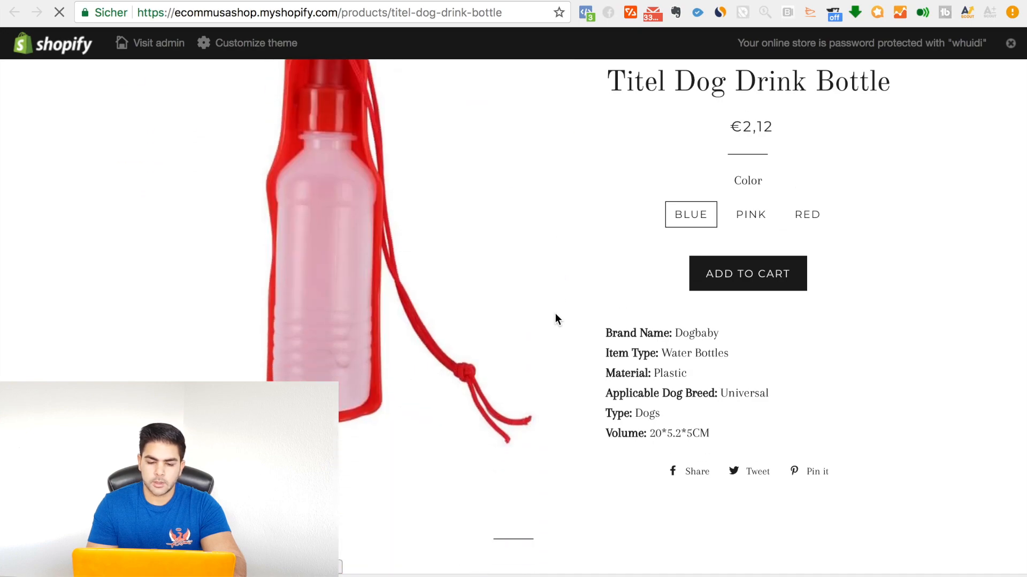
scroll(555, 313, "up", 15)
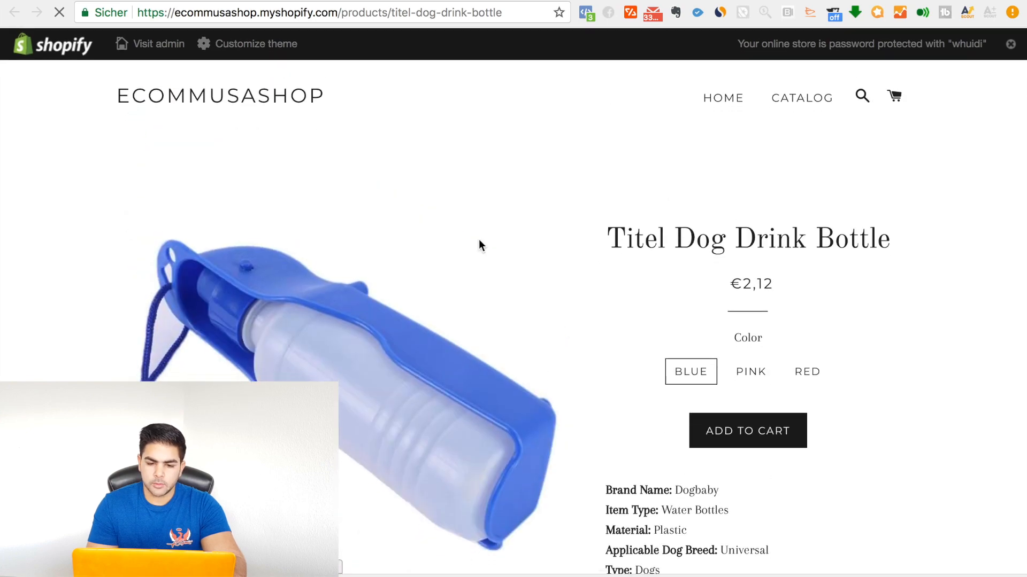
left_click(166, 0)
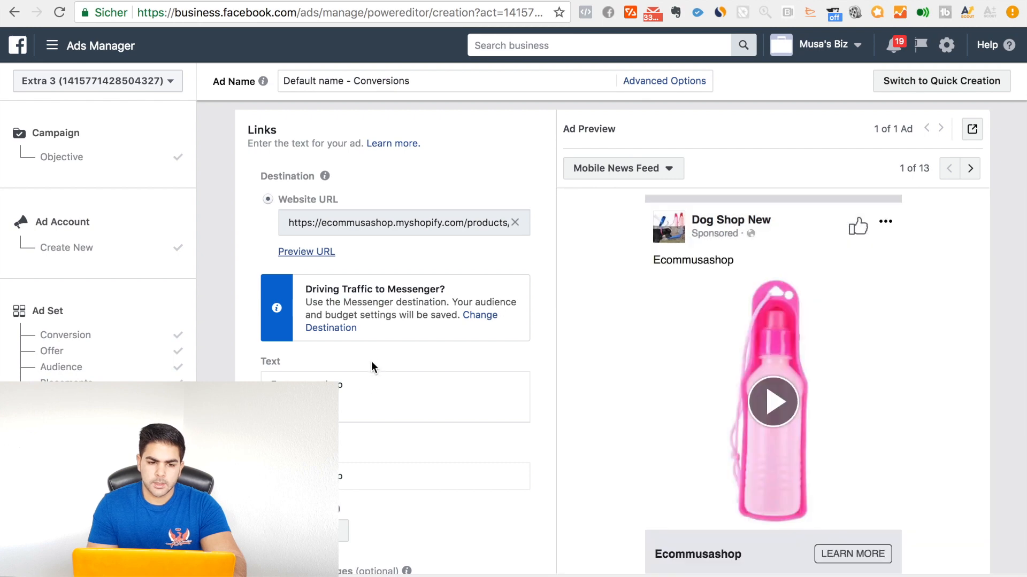
Step: Replace the ad's text with "Sick of searching waterplaces for your dog?"
left_click(364, 382)
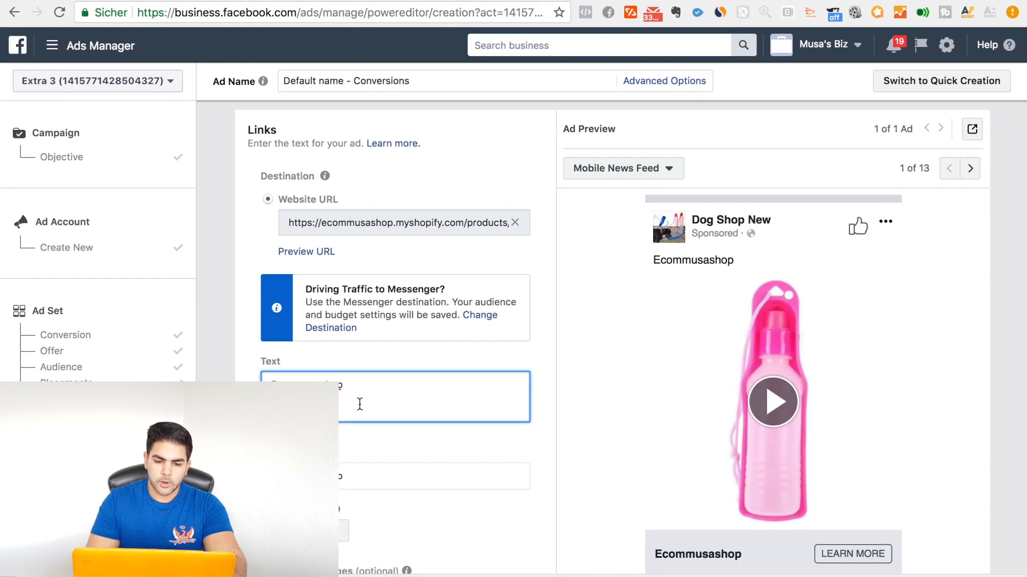
scroll(357, 369, "down", 3)
key("BackSpace")
key("BackSpace")
key("BackSpace")
key("BackSpace")
key("BackSpace")
key("BackSpace")
key("BackSpace")
key("BackSpace")
key("BackSpace")
key("BackSpace")
key("BackSpace")
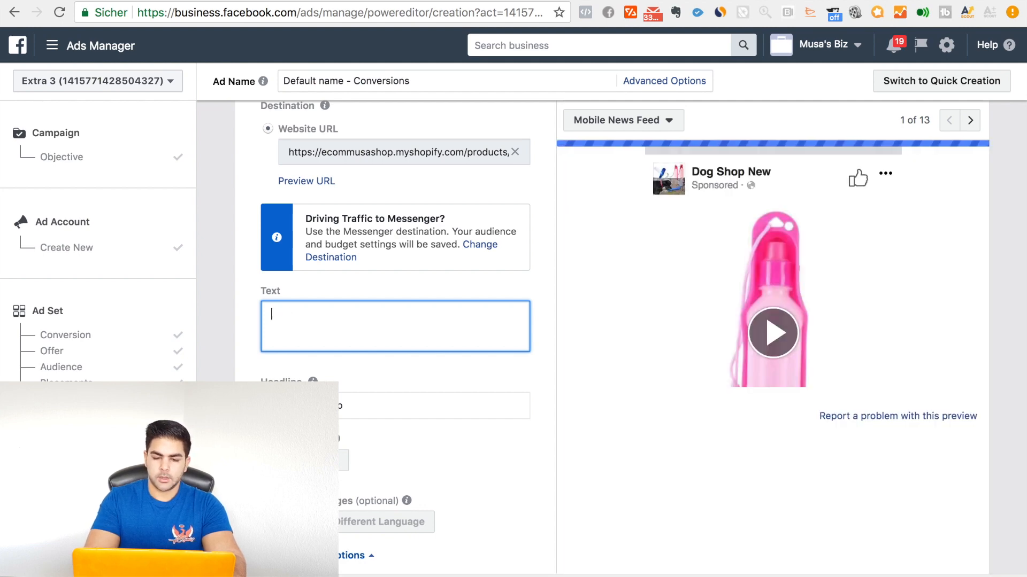
scroll(396, 337, "down", 1)
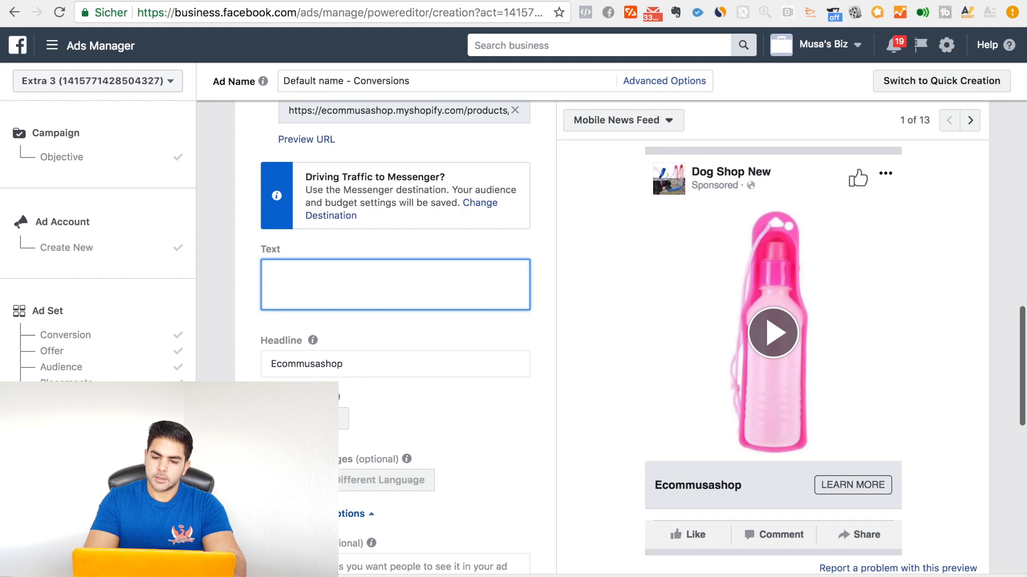
type("Sick of searching waterplaces for your dog?")
Step: Add a second line to the ad text reading "Check out this handy dog drink bottle for travelers!"
key("Return")
type("Check out this")
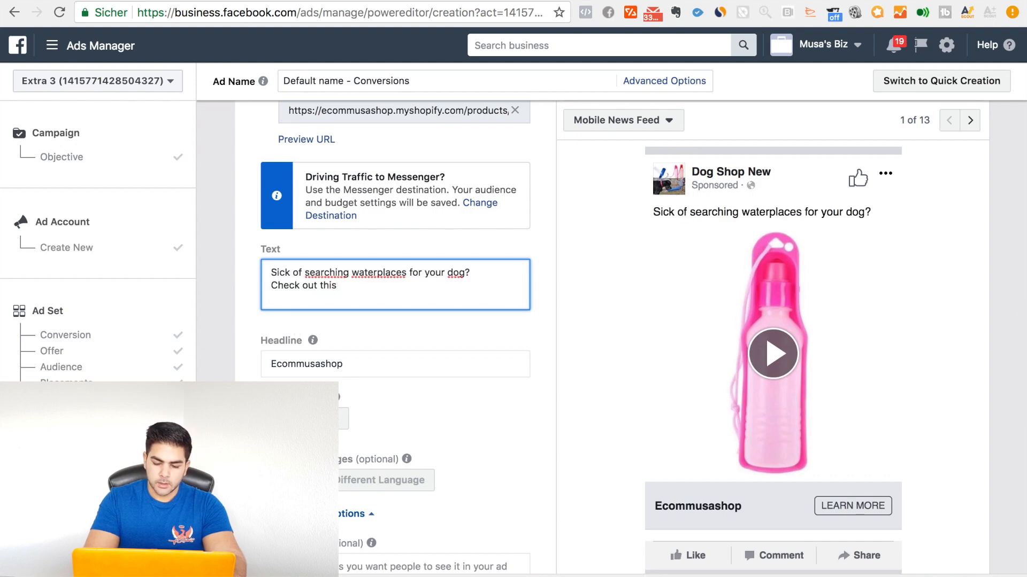
type(" ha")
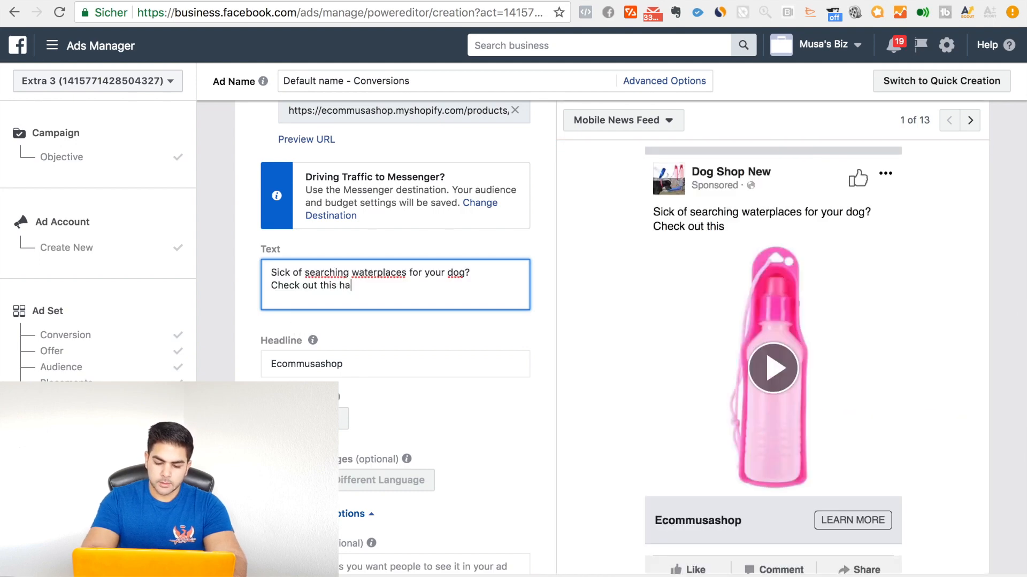
type("ndy")
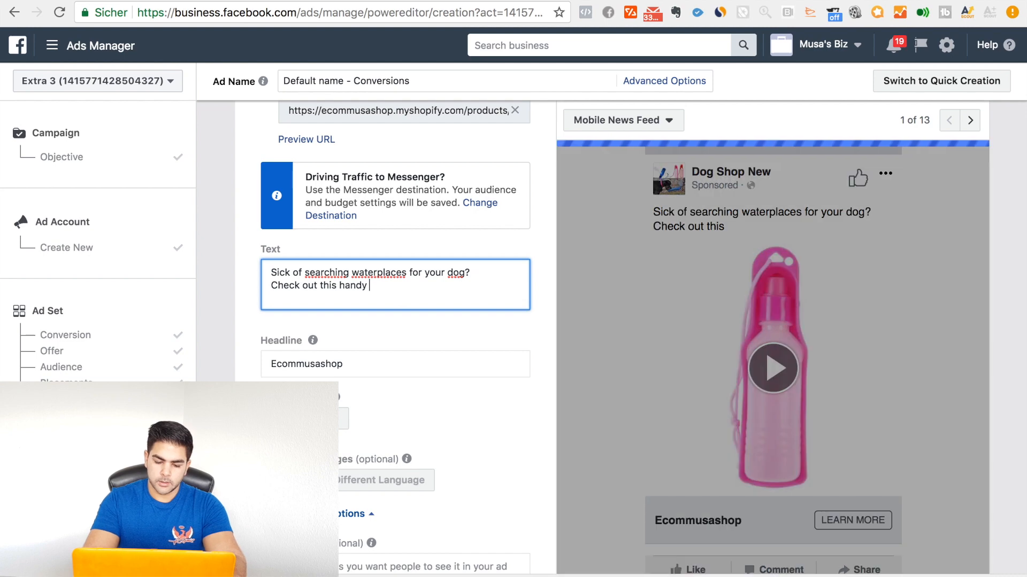
type(" dog dr")
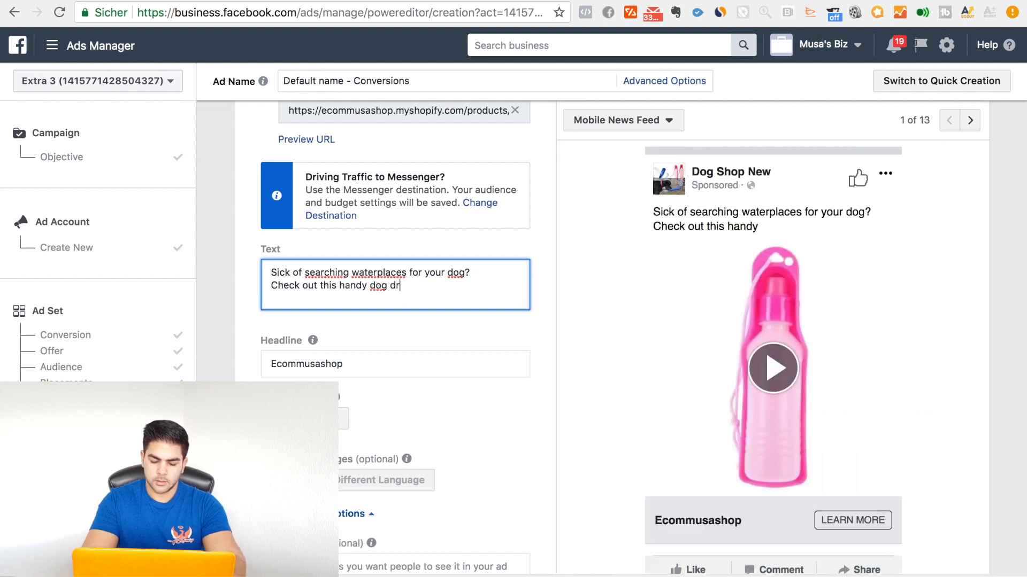
type("ink ")
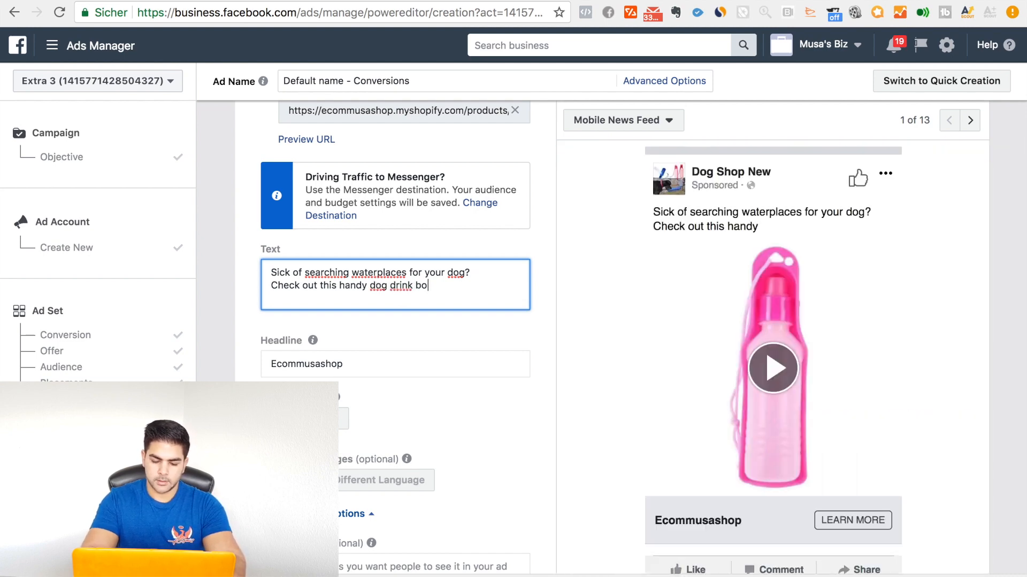
type("bottle")
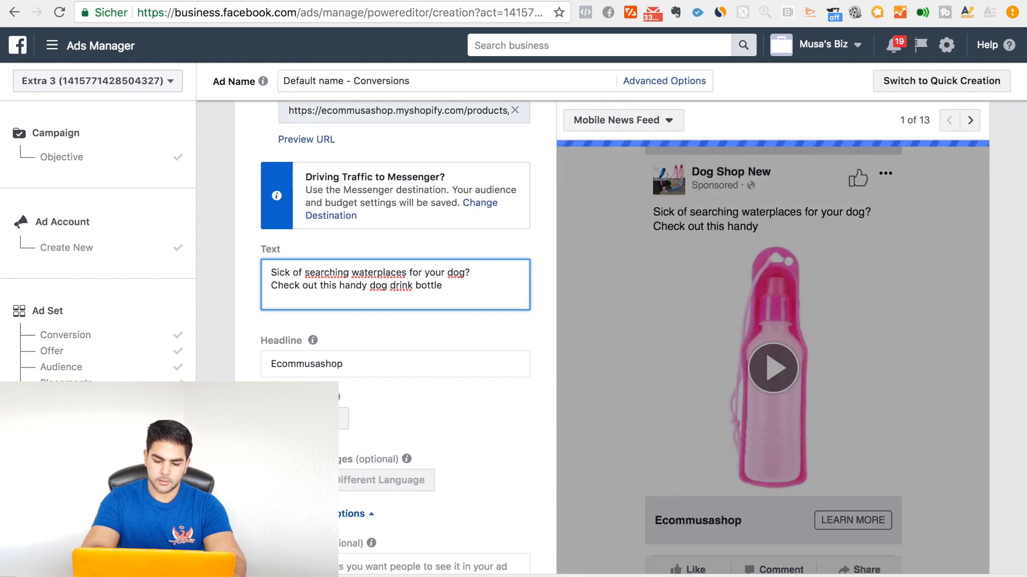
type(" for travelers")
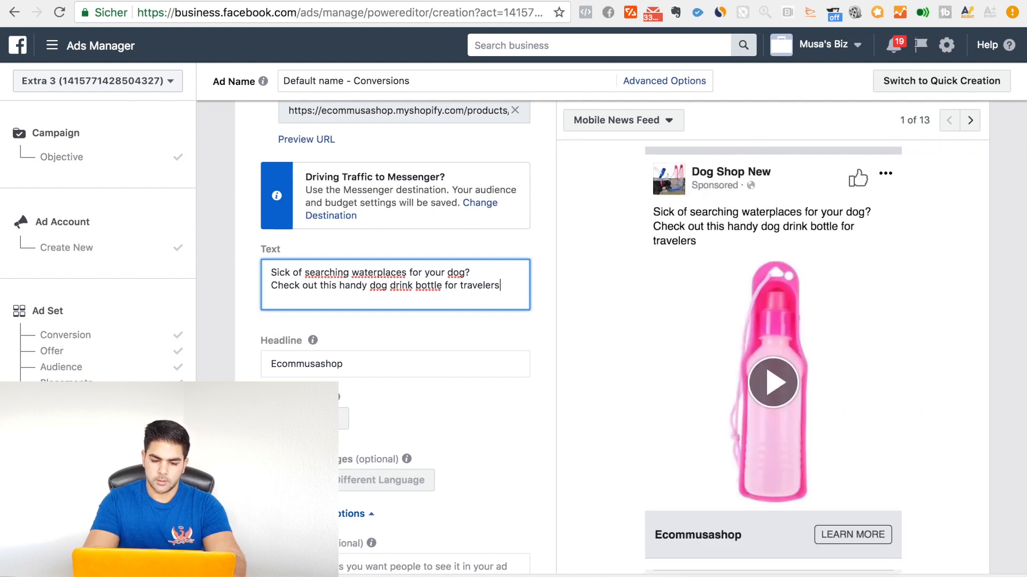
type("!")
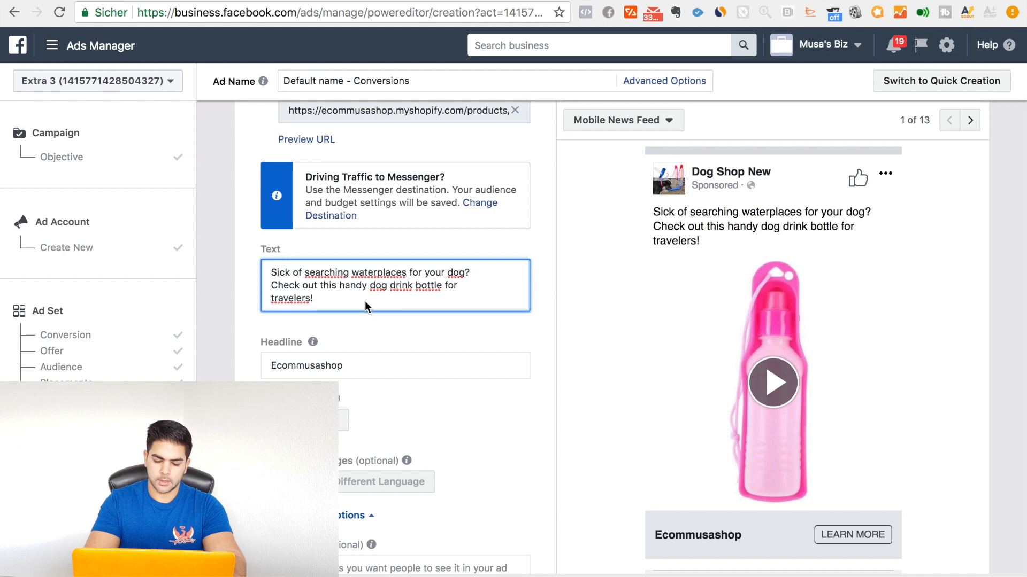
Step: Extend the ad text with "Huge sale for the next 24h! Get it here:"
type("Huge sal")
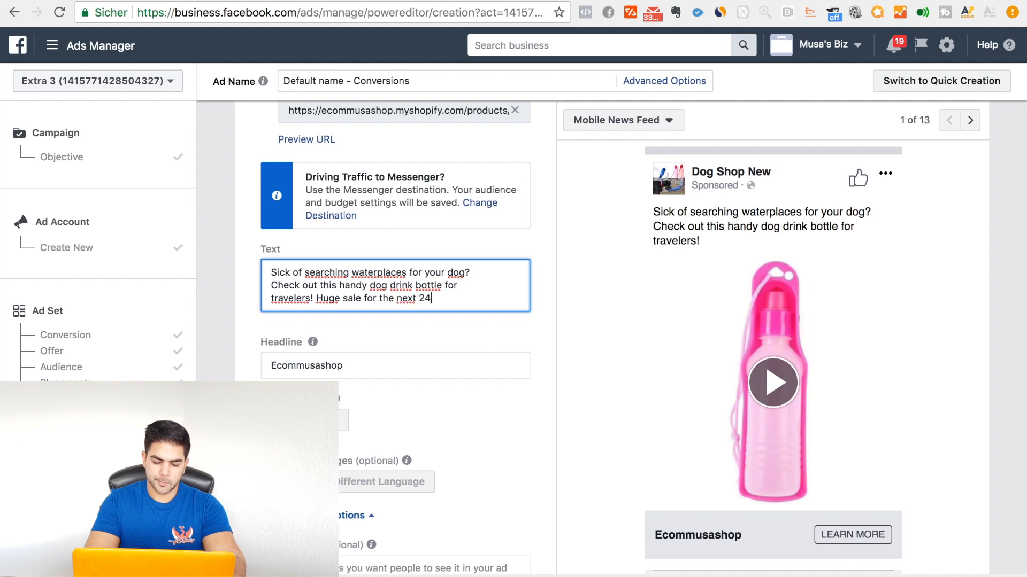
type("e for the next 24 h. ")
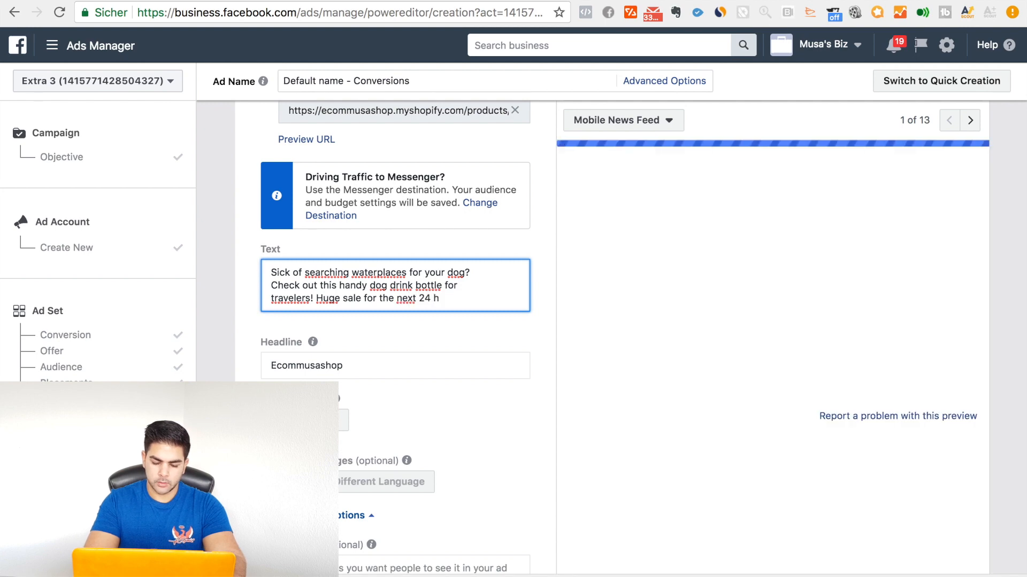
type("Get you")
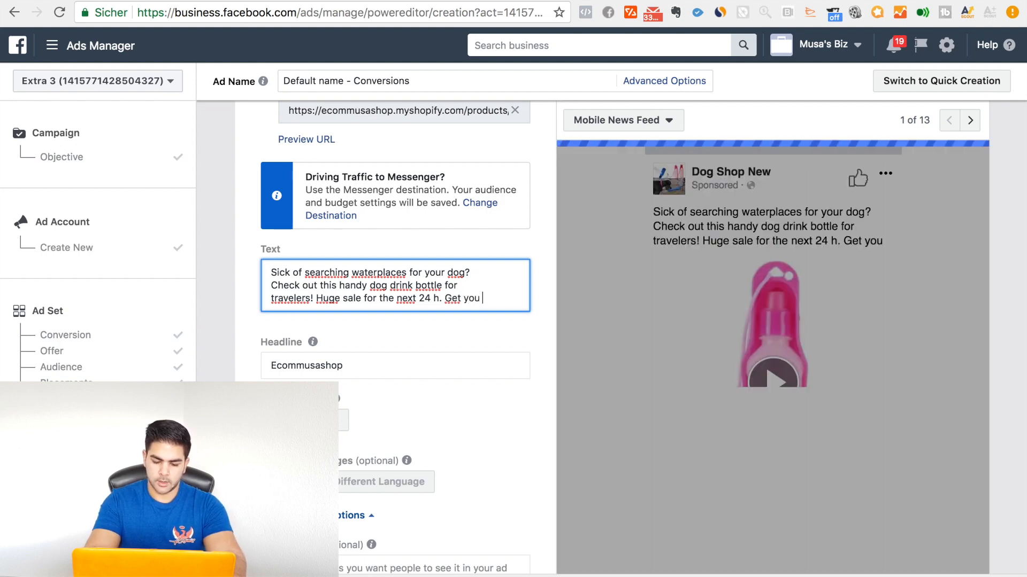
left_click(658, 0)
left_click(460, 114)
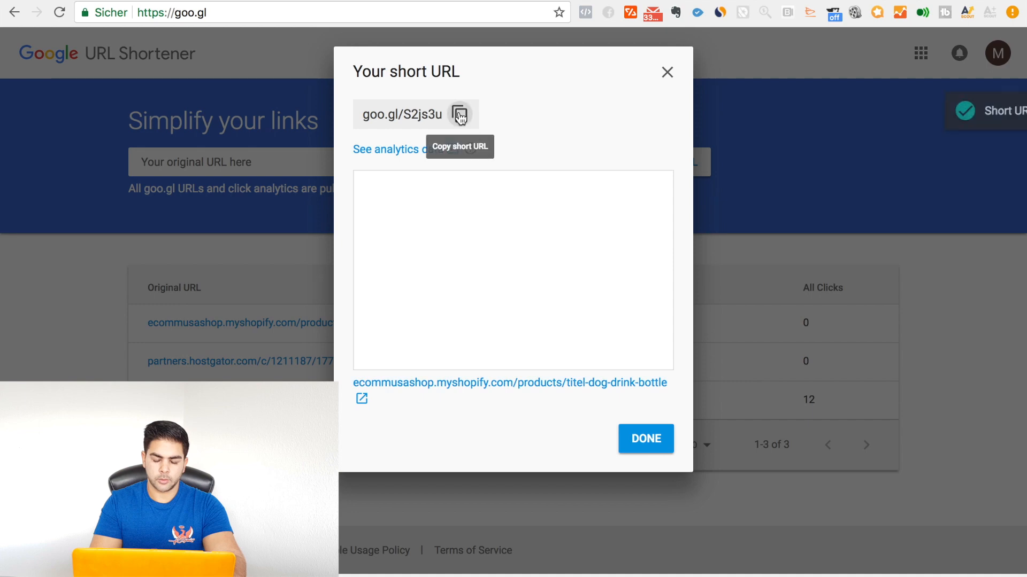
left_click(128, 10)
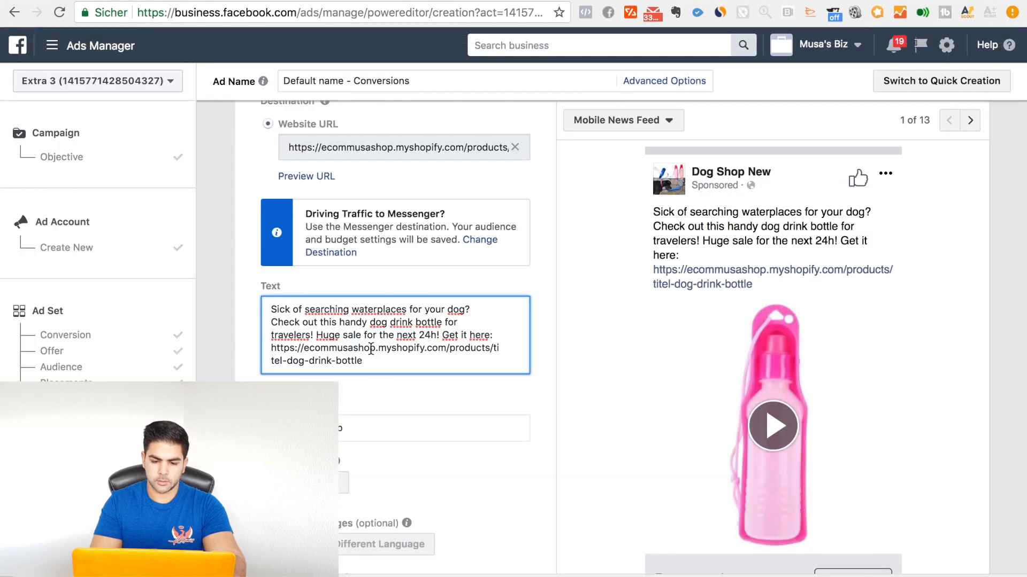
left_click_drag(270, 348, 368, 361)
key("BackSpace")
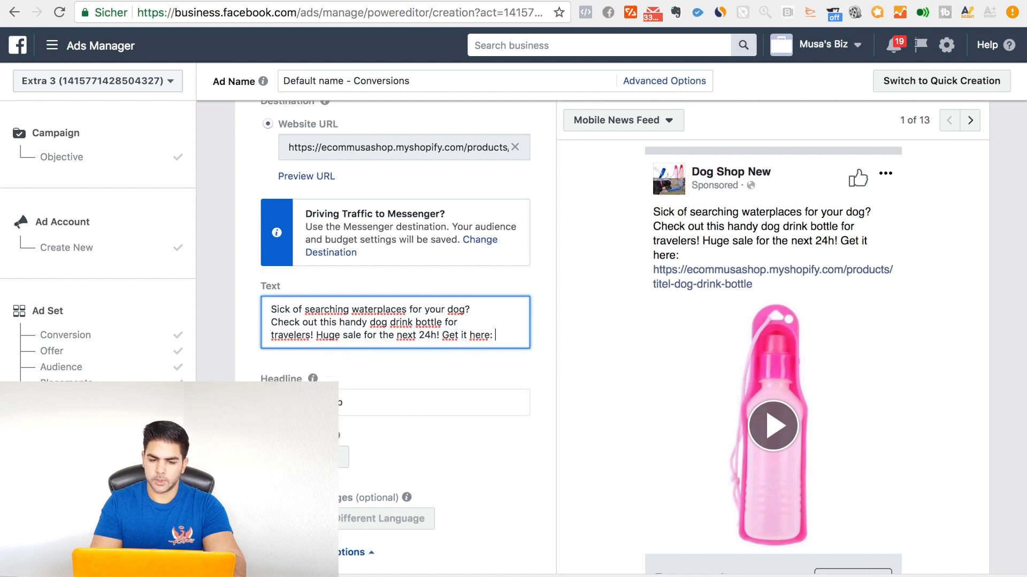
key("super+v")
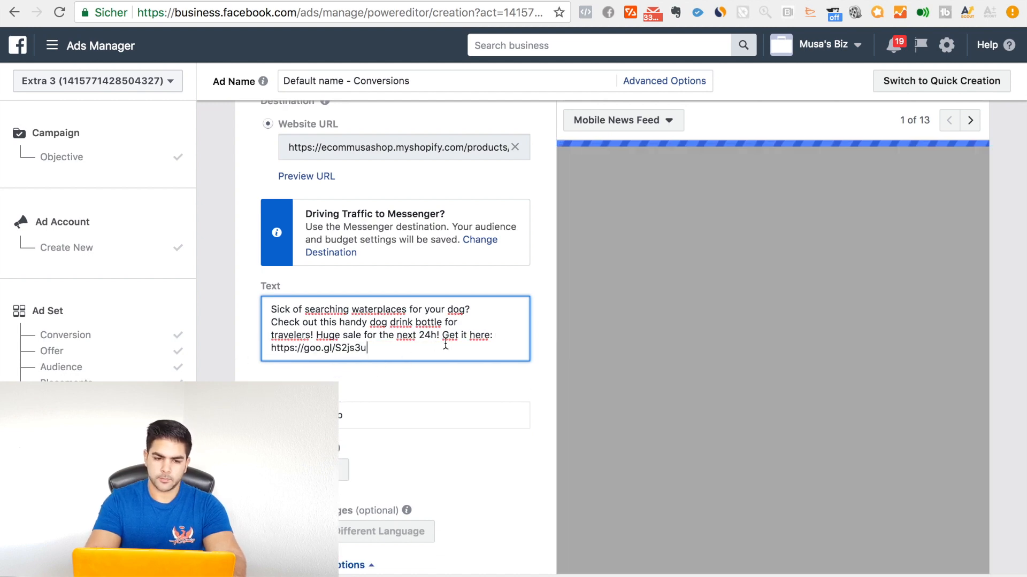
left_click_drag(444, 341, 460, 351)
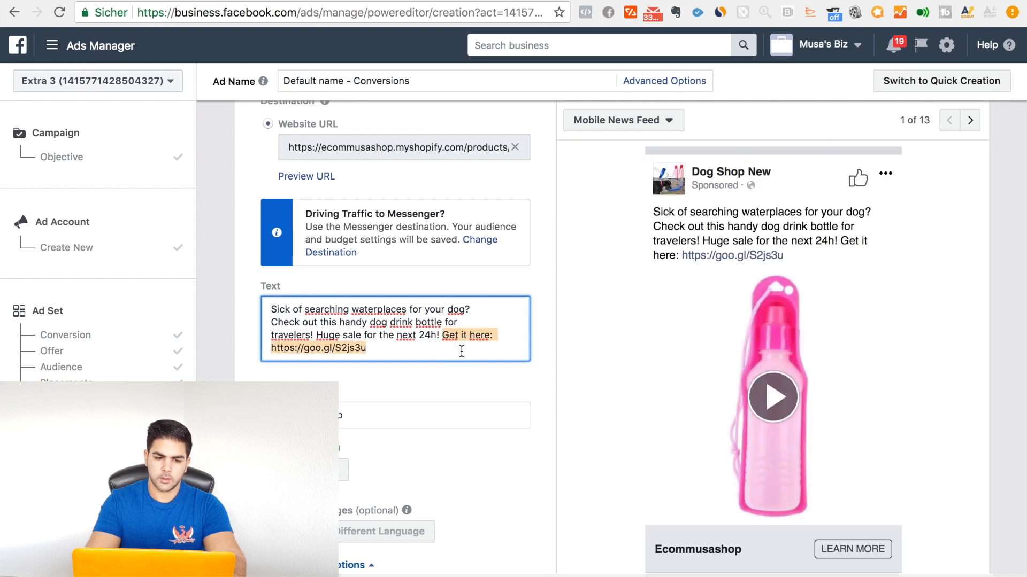
left_click(442, 336)
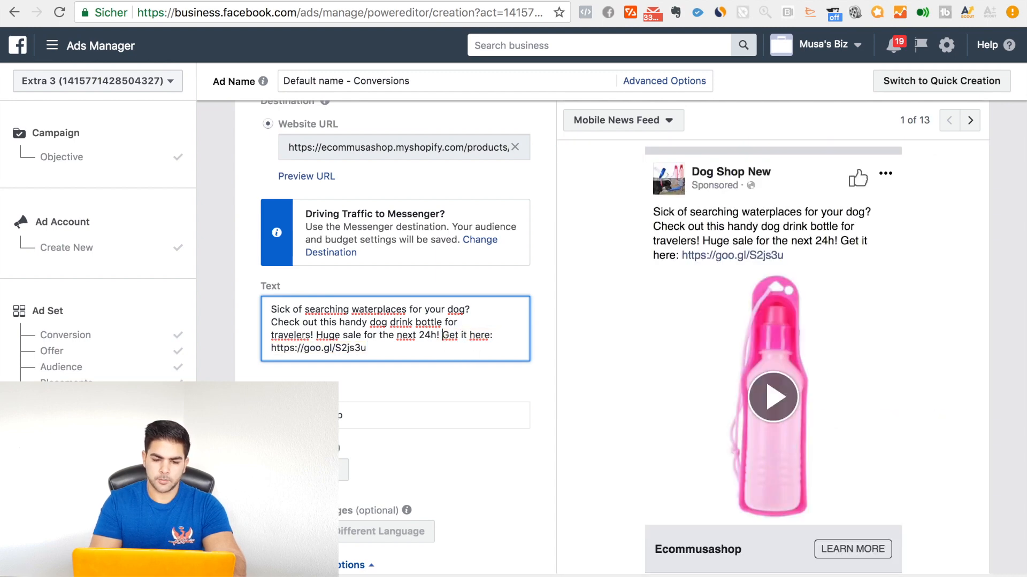
key("Return")
key("Return")
key("super+v")
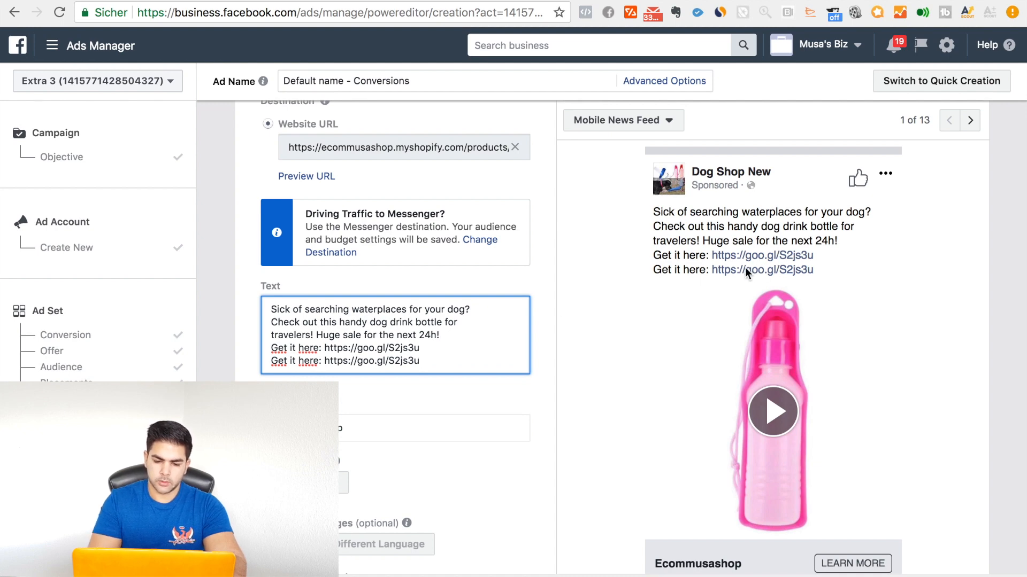
Step: Replace the ad's headline with "Your dog will thank you for this amazing gadget!"
scroll(424, 348, "down", 2)
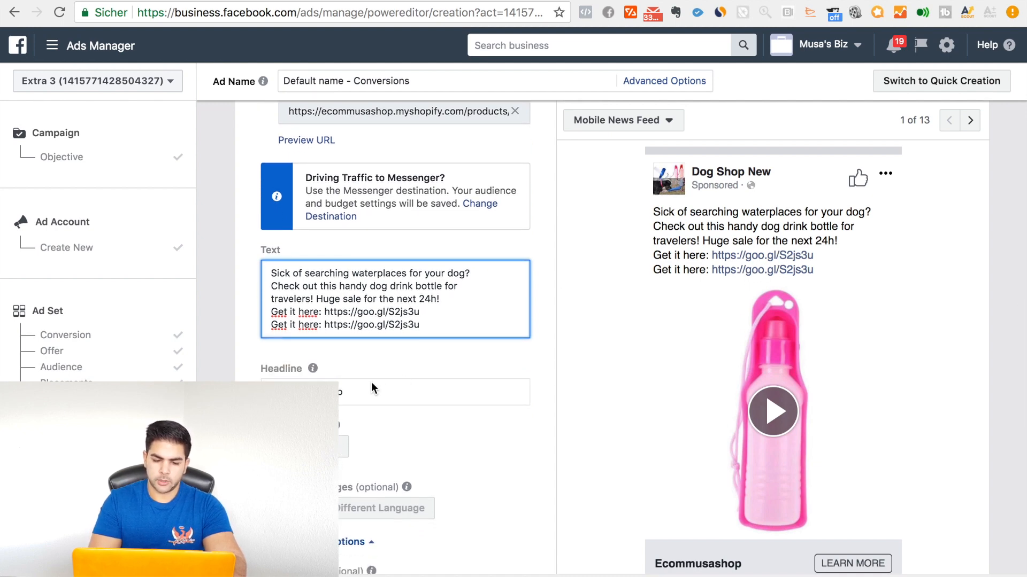
double_click(356, 392)
key("BackSpace")
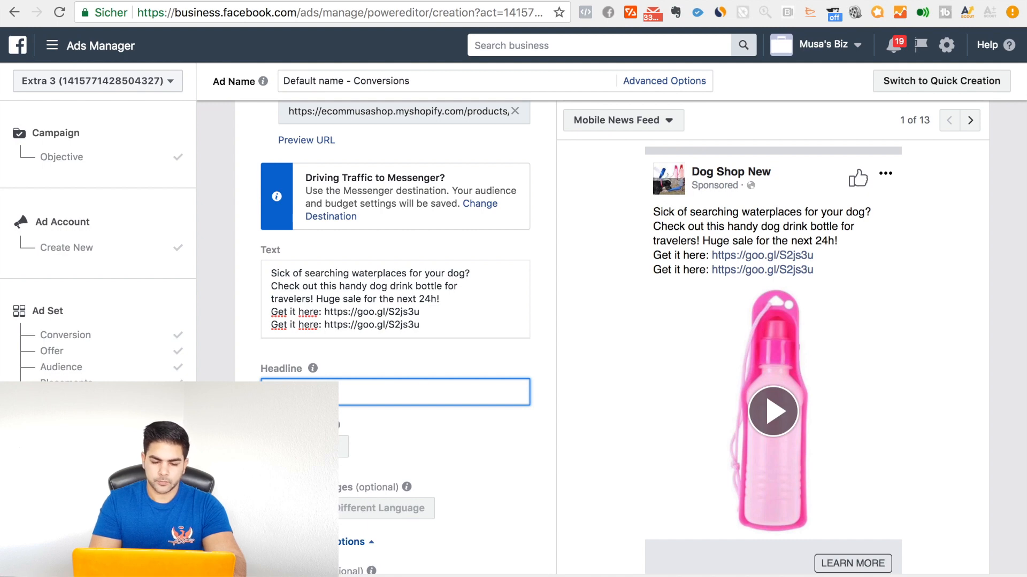
type("Your dog will")
type(" thank you for this amazing gadget!")
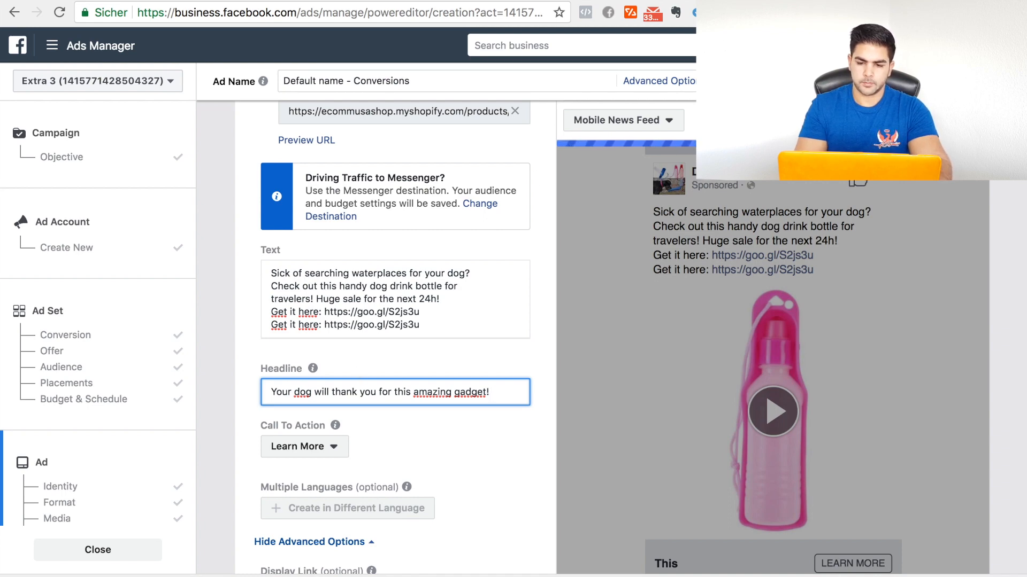
Step: Copy the Smiling Face With Heart-Eyes emoji from emojipedia.org and add it to the end of the ad's headline
key("super+t")
type("emo")
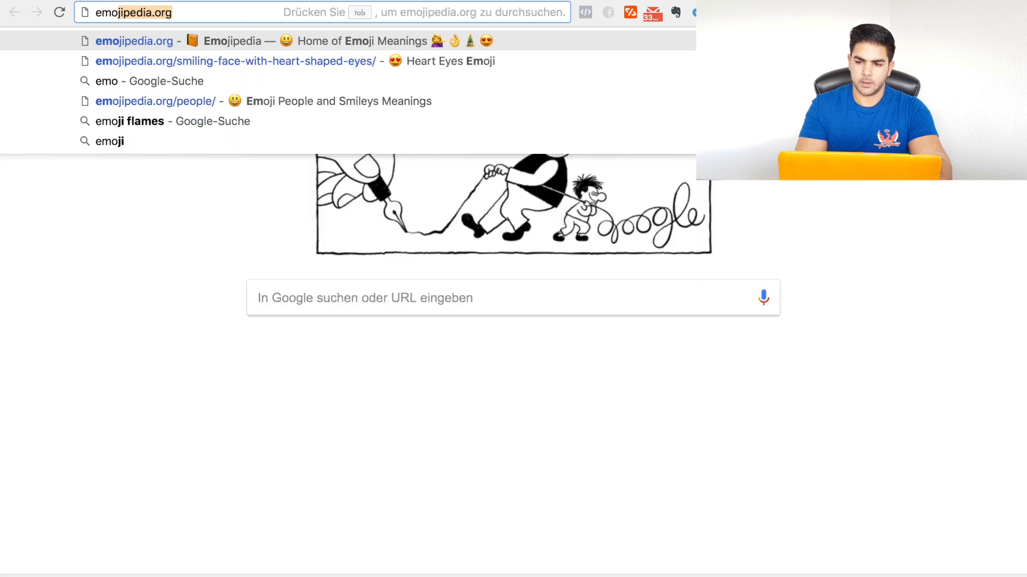
key("Return")
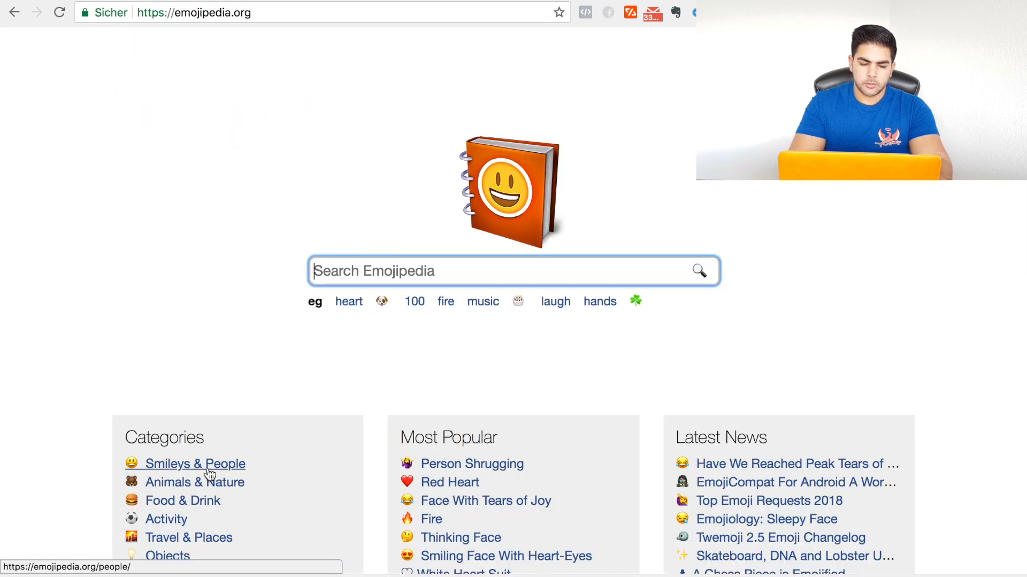
left_click(435, 557)
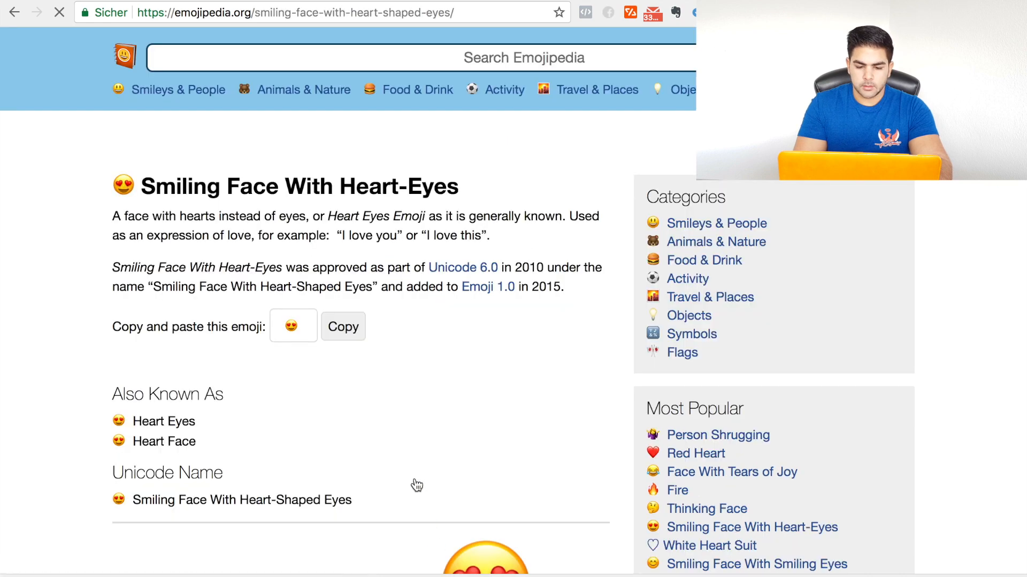
scroll(393, 333, "down", 1)
left_click(344, 360)
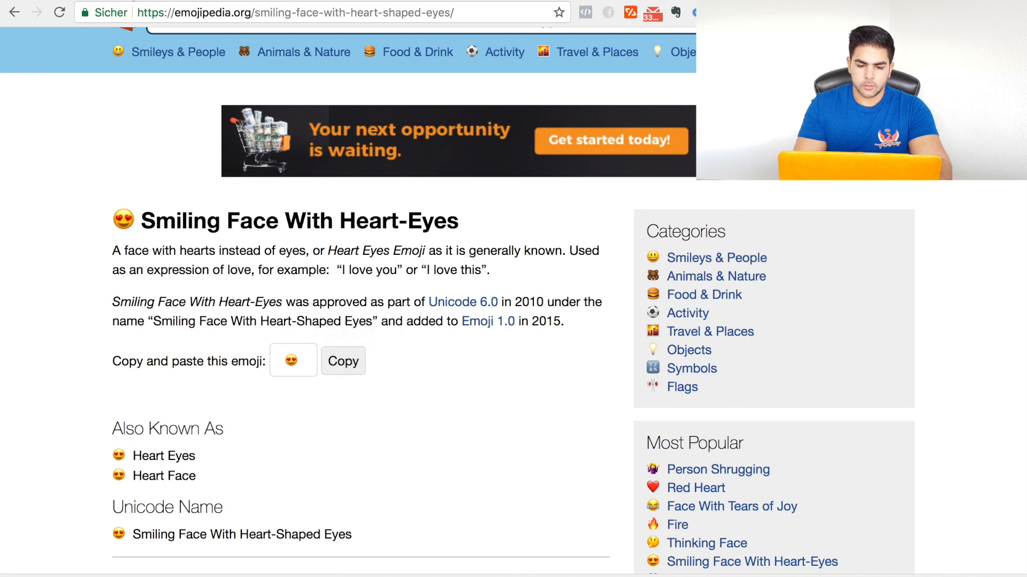
left_click(138, 0)
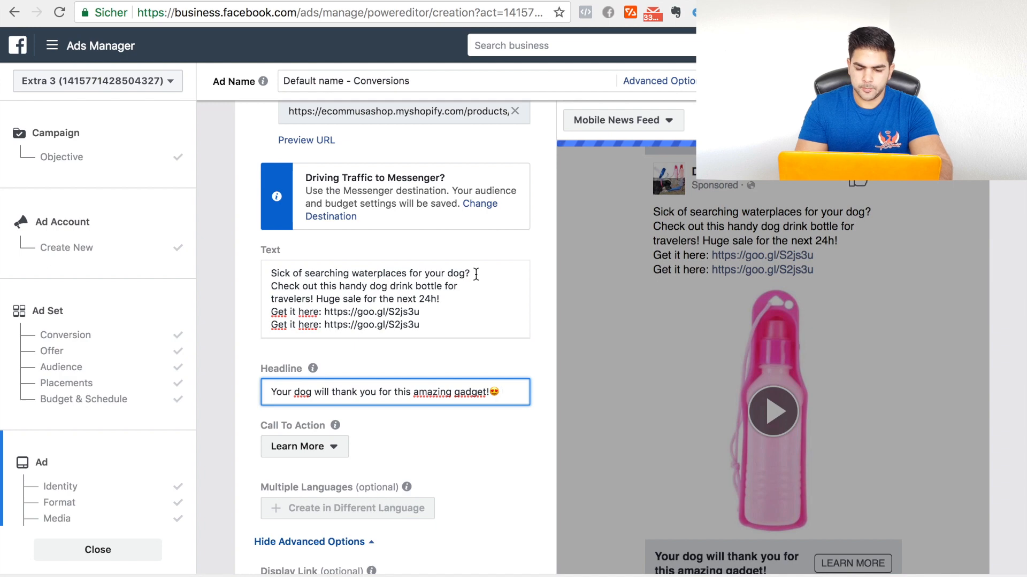
Step: Copy the Dog Face emoji from Emojipedia to the first text line's end and the headline's start, and add the heart-eyes emoji after "travelers!"
left_click(318, 51)
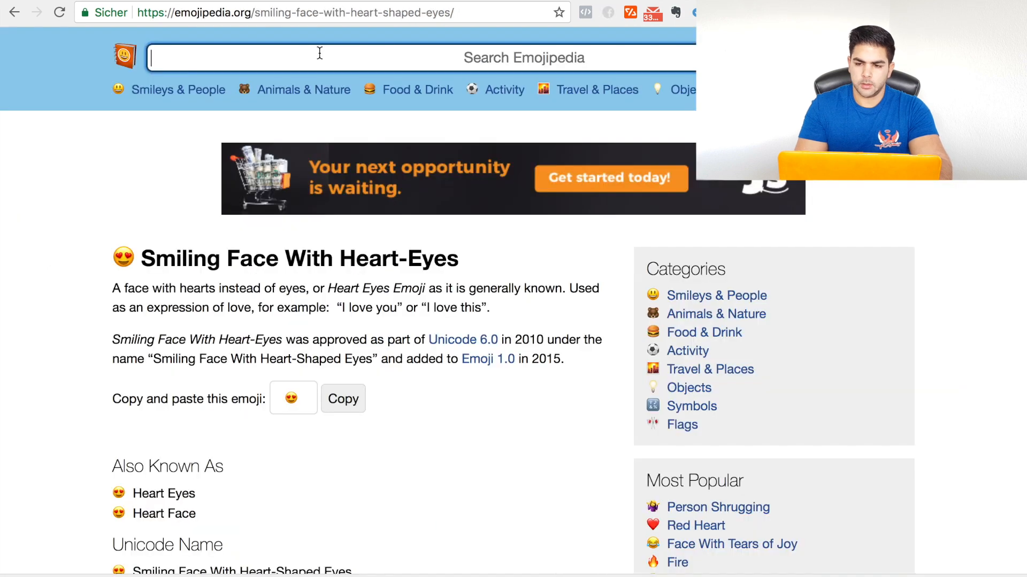
type("do")
key("Return")
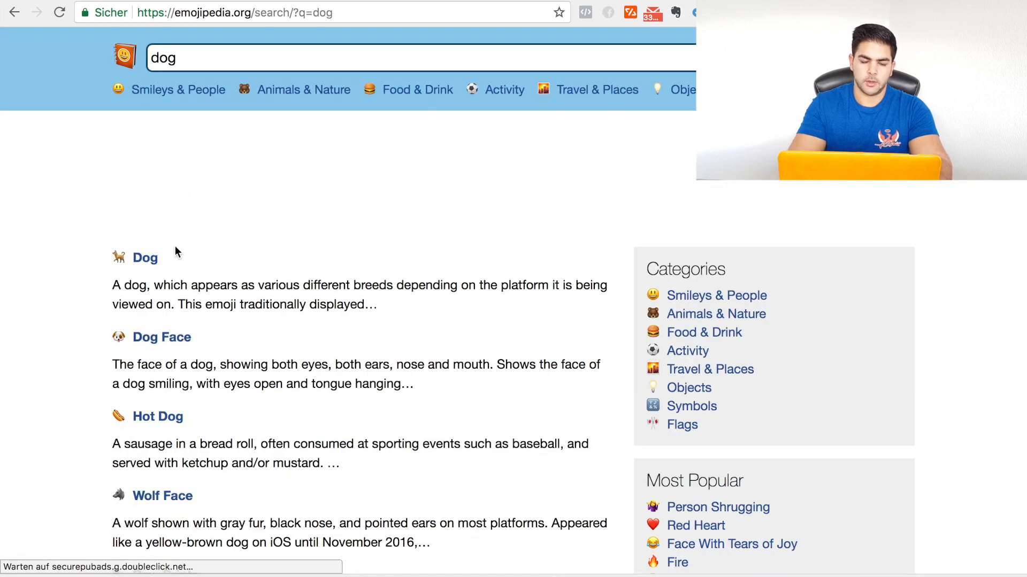
left_click(173, 341)
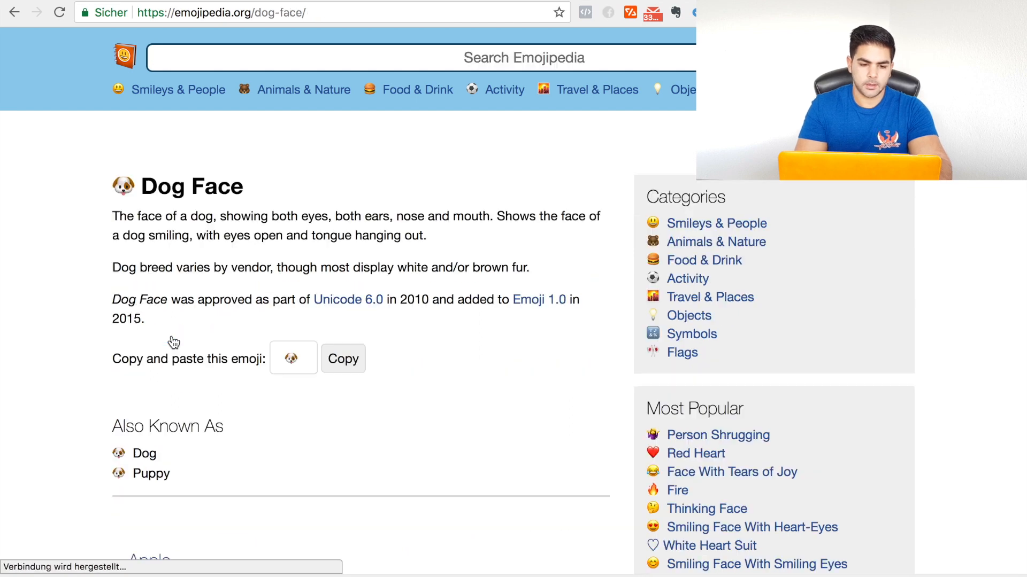
left_click(351, 429)
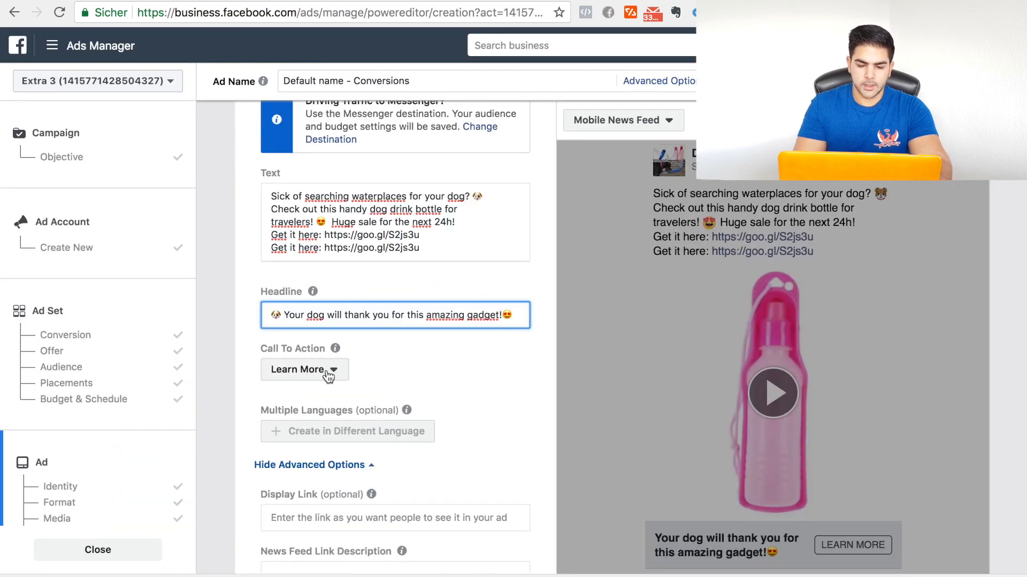
Step: Set the ad's call to action to Shop Now
scroll(661, 422, "down", 2)
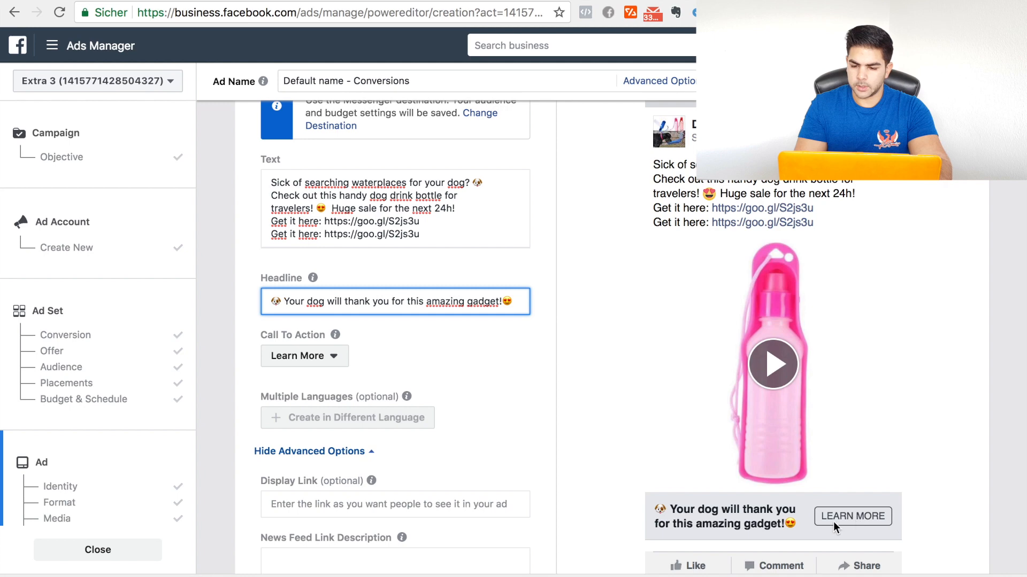
left_click(335, 357)
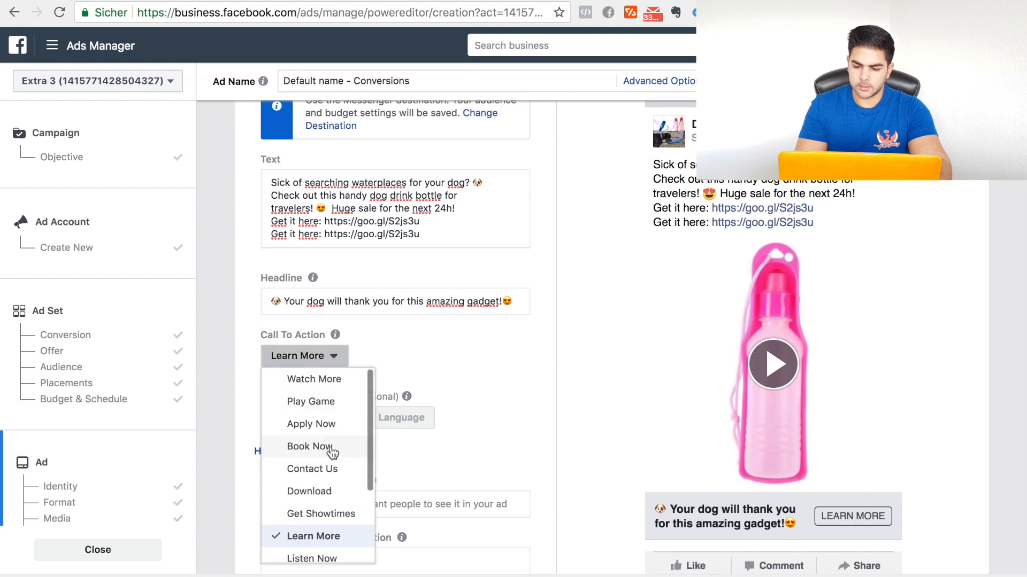
scroll(327, 482, "down", 2)
scroll(328, 483, "down", 2)
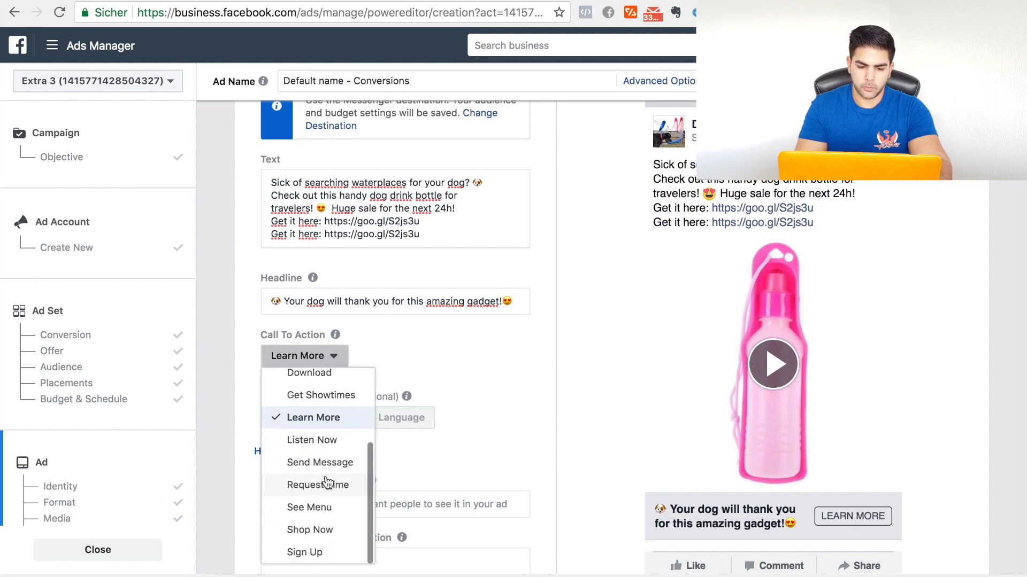
left_click(329, 529)
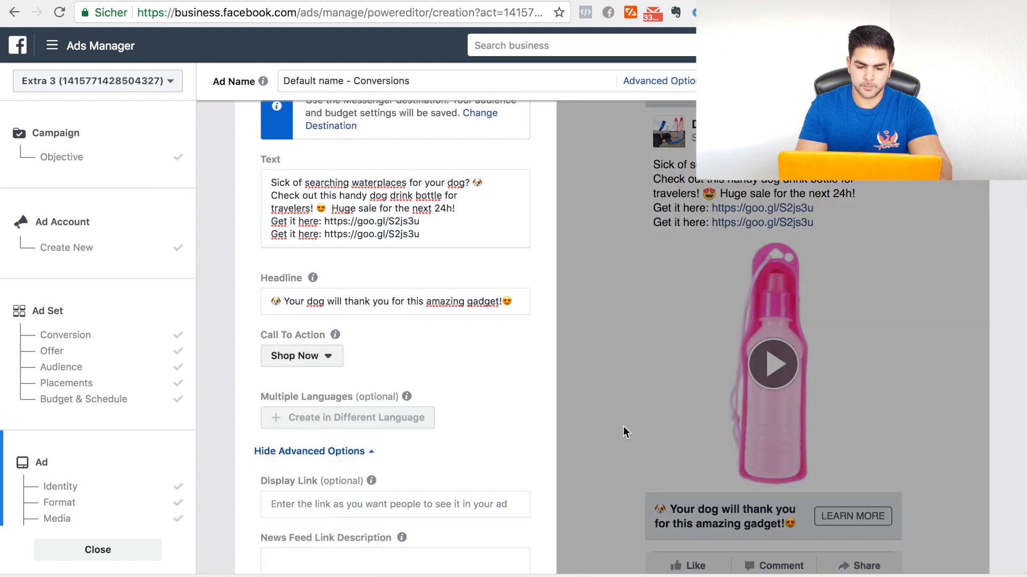
Step: Set the slideshow's custom thumbnail to the account image of the black dog drinking beneath the coloured bottles
scroll(494, 351, "up", 8)
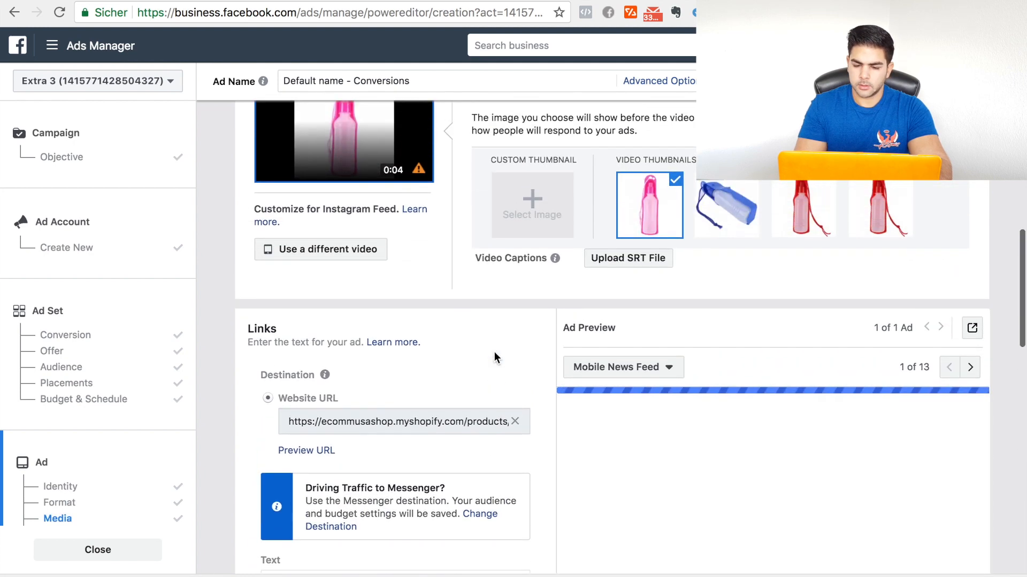
scroll(494, 352, "up", 2)
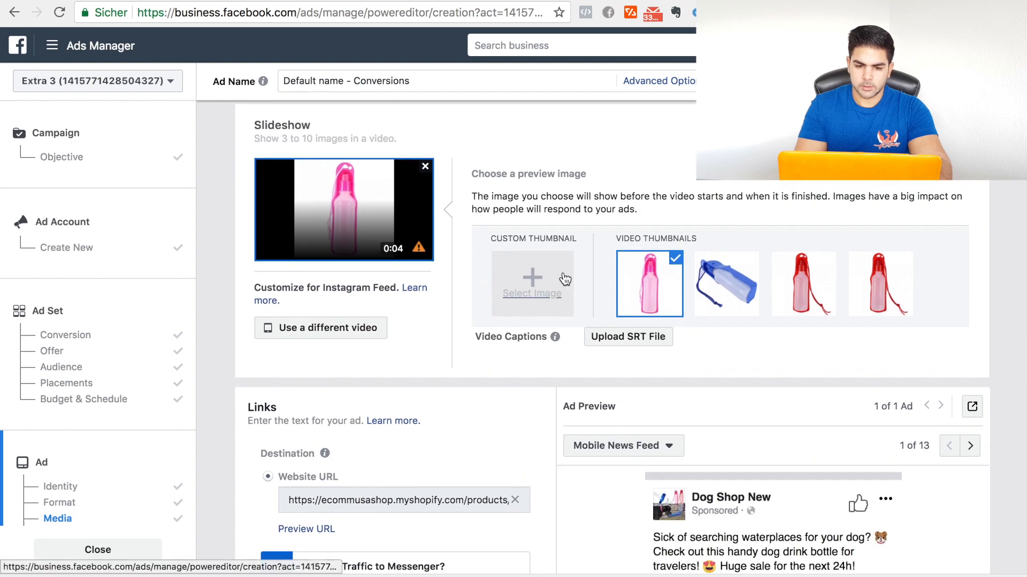
scroll(675, 390, "down", 5)
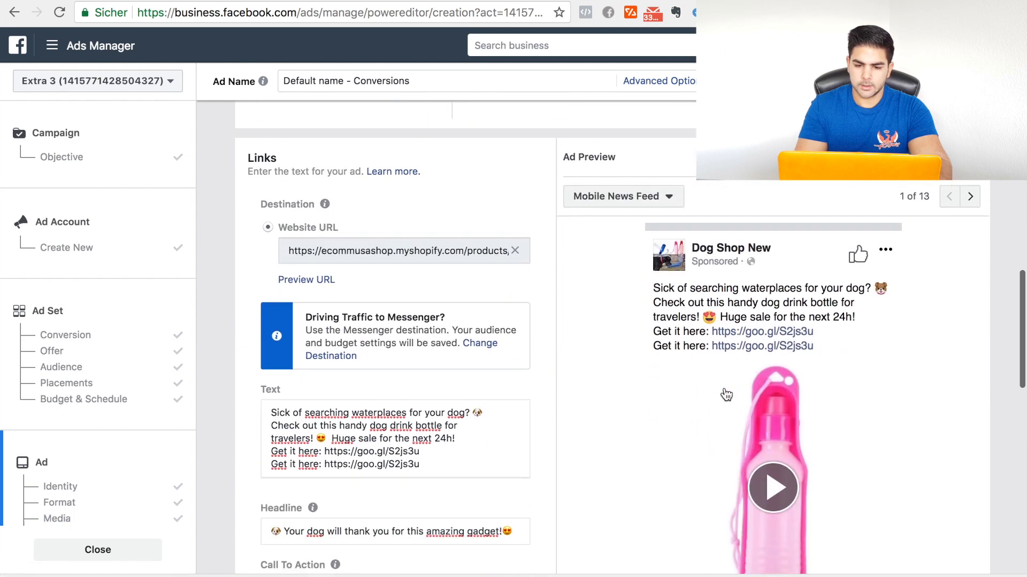
scroll(730, 412, "down", 1)
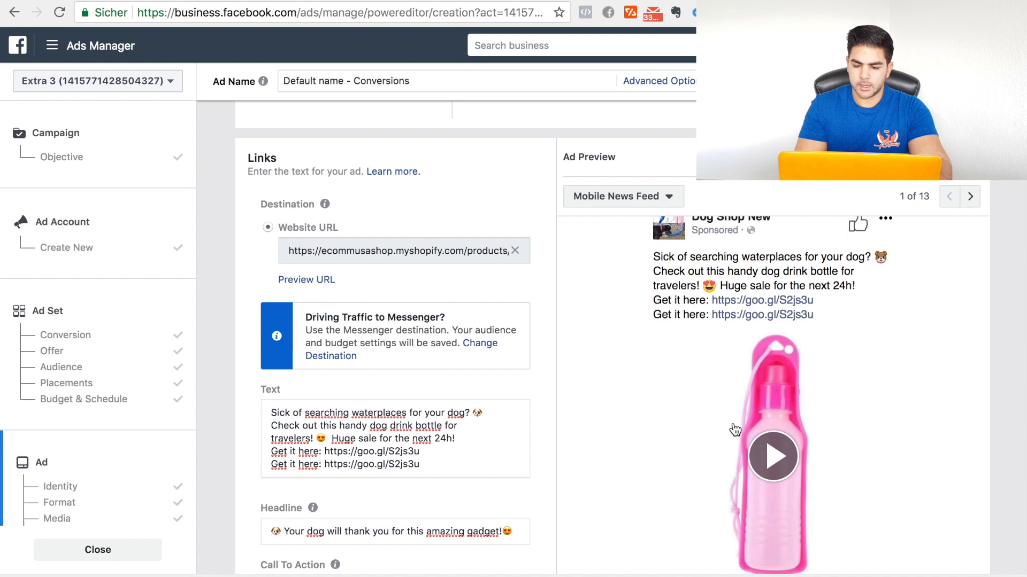
scroll(733, 428, "up", 1)
scroll(640, 381, "up", 5)
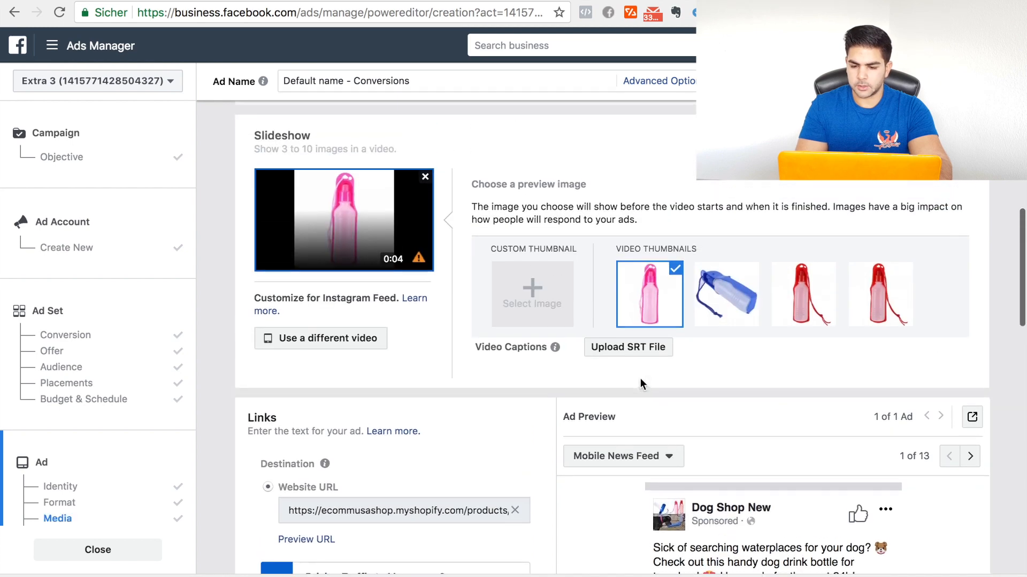
left_click(536, 316)
left_click(432, 195)
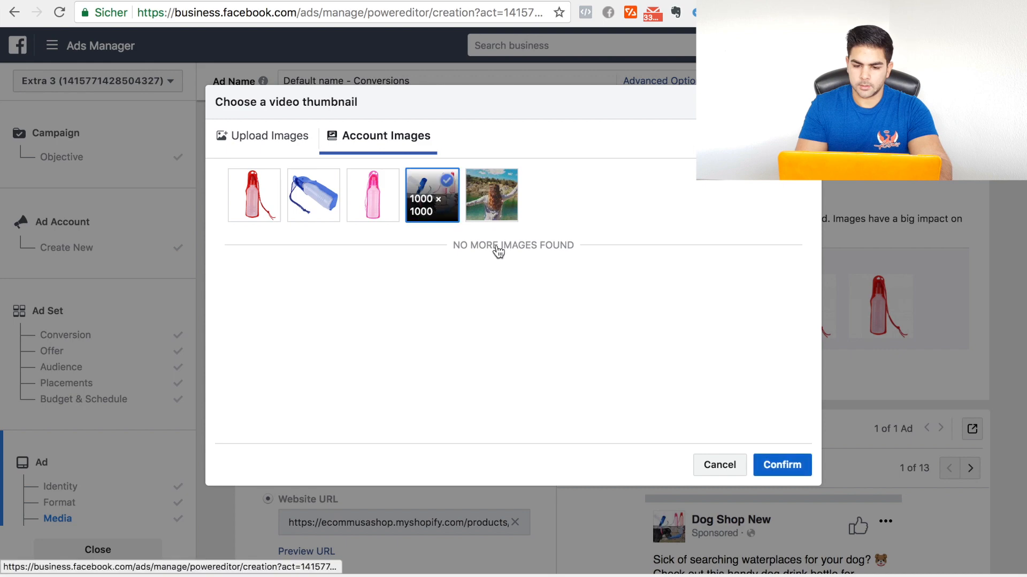
left_click(776, 465)
Step: Enter "Huge sale for the next 24h. Get it now." as the ad's News Feed link description
scroll(569, 428, "down", 2)
scroll(569, 425, "down", 3)
scroll(547, 486, "down", 1)
scroll(547, 486, "down", 2)
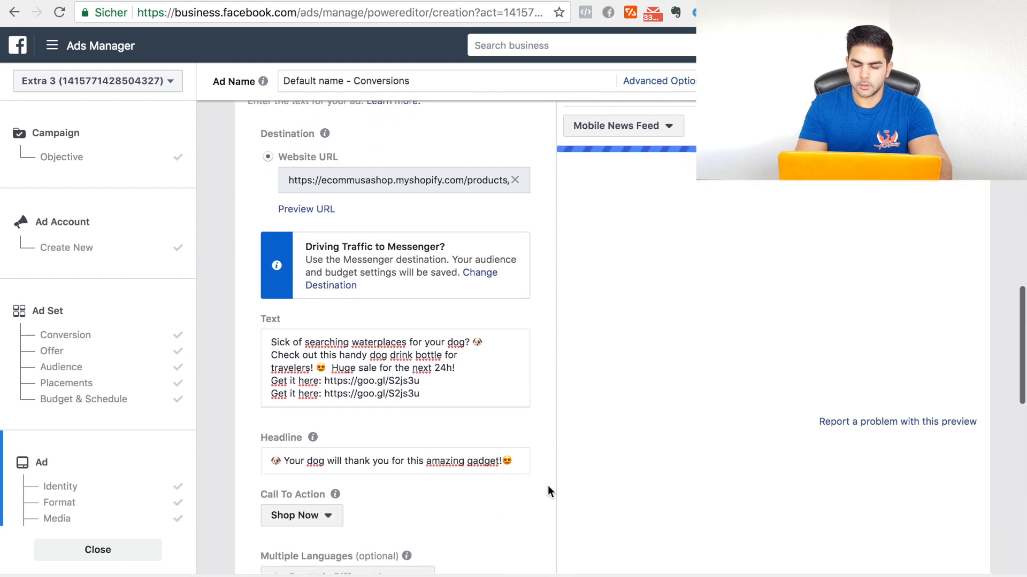
scroll(548, 486, "down", 1)
scroll(548, 486, "down", 2)
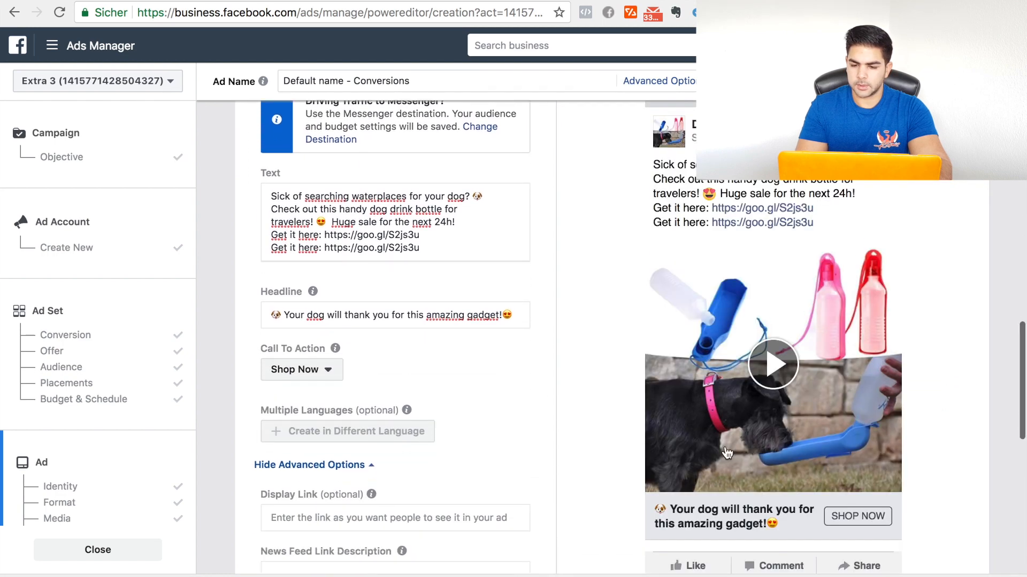
scroll(567, 426, "down", 1)
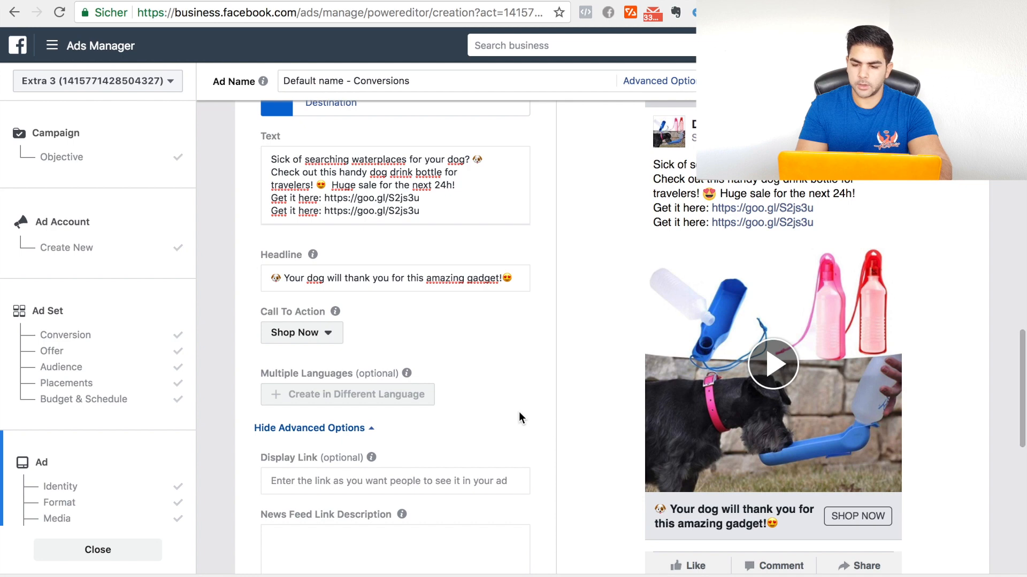
scroll(519, 412, "down", 2)
left_click(429, 443)
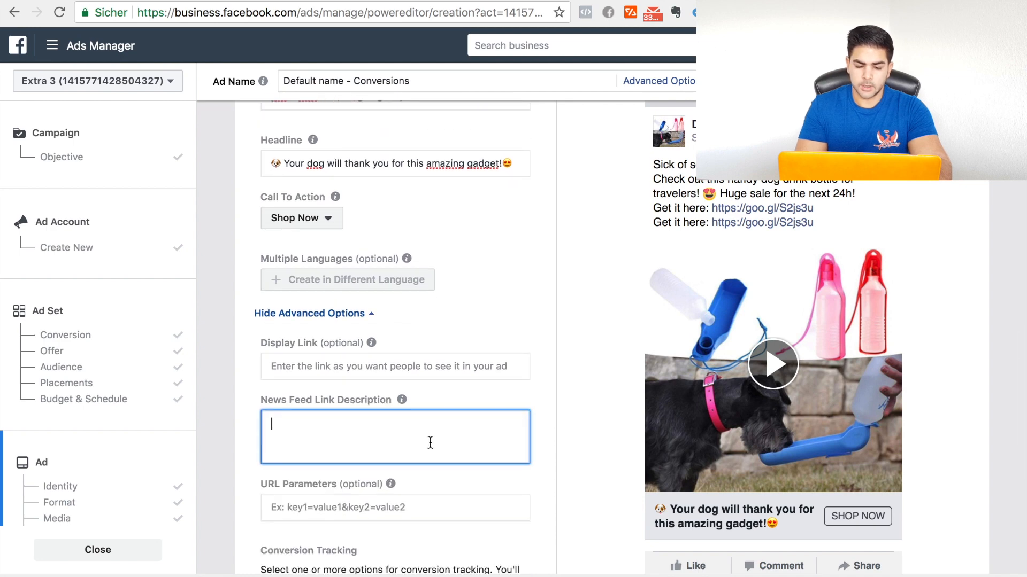
scroll(430, 441, "down", 1)
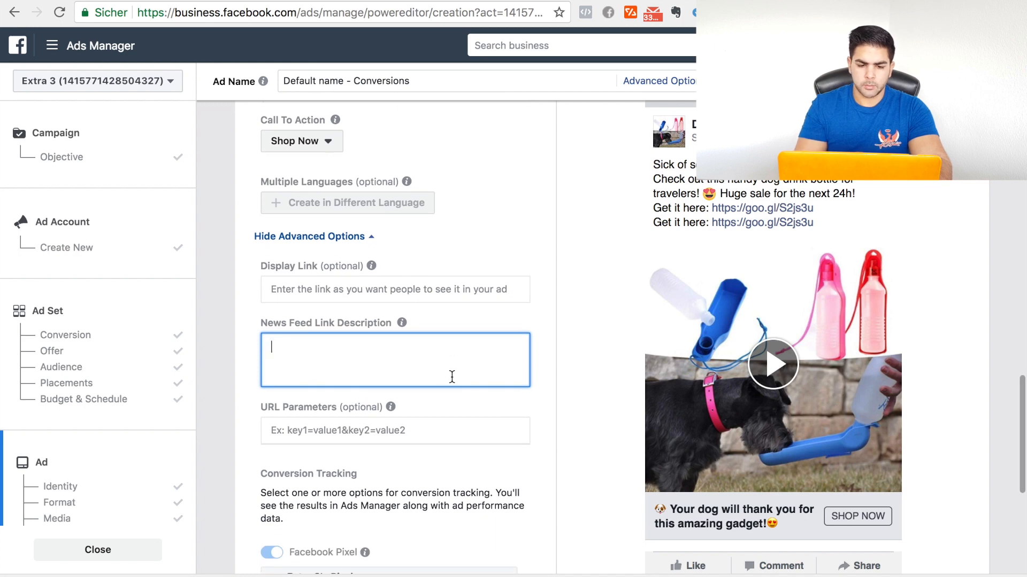
scroll(452, 377, "down", 1)
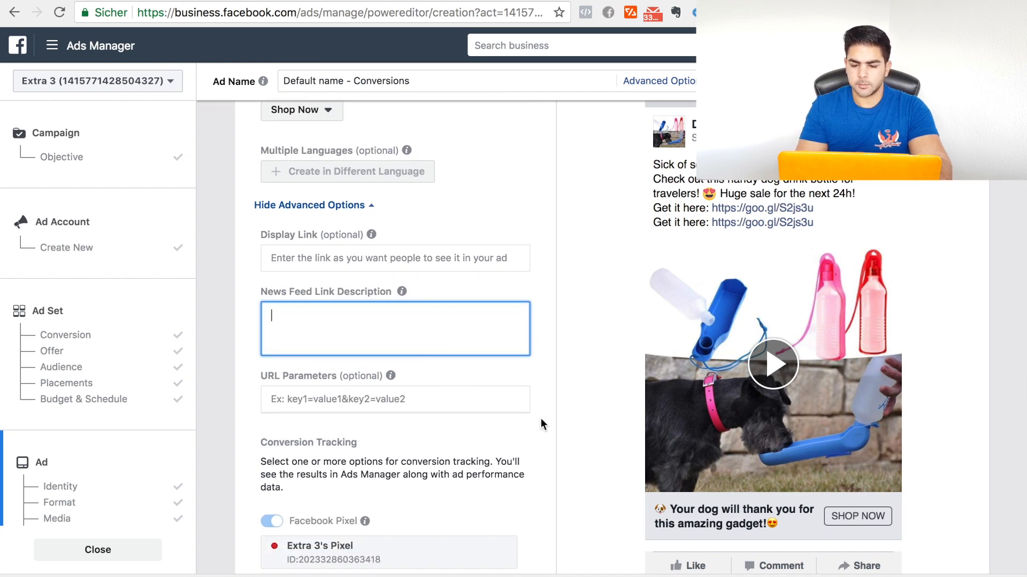
key("BackSpace")
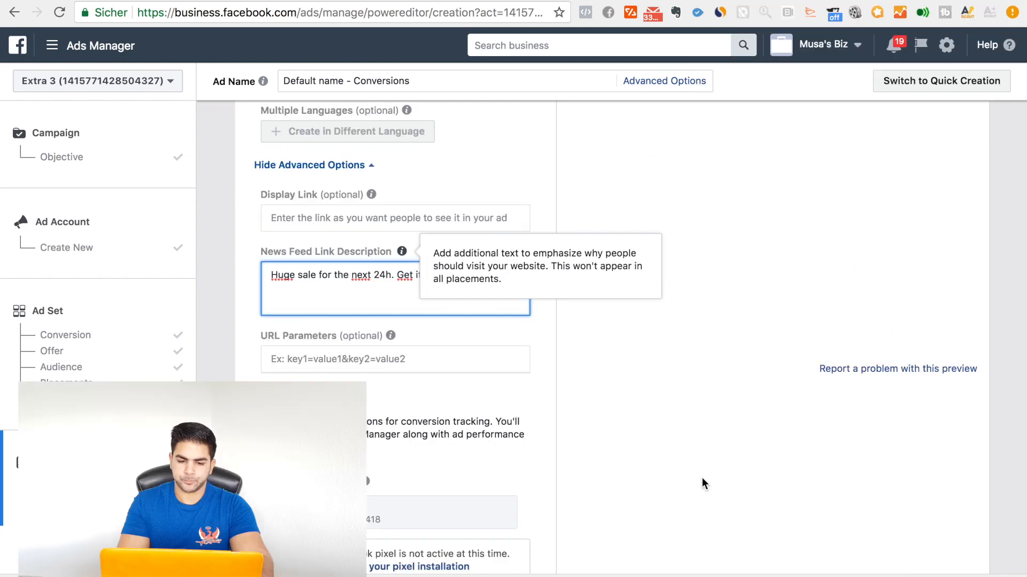
Step: Play the slideshow in the Mobile News Feed preview and review the ad's text, links, conversion tracking, thumbnail and identity settings
scroll(732, 521, "down", 1)
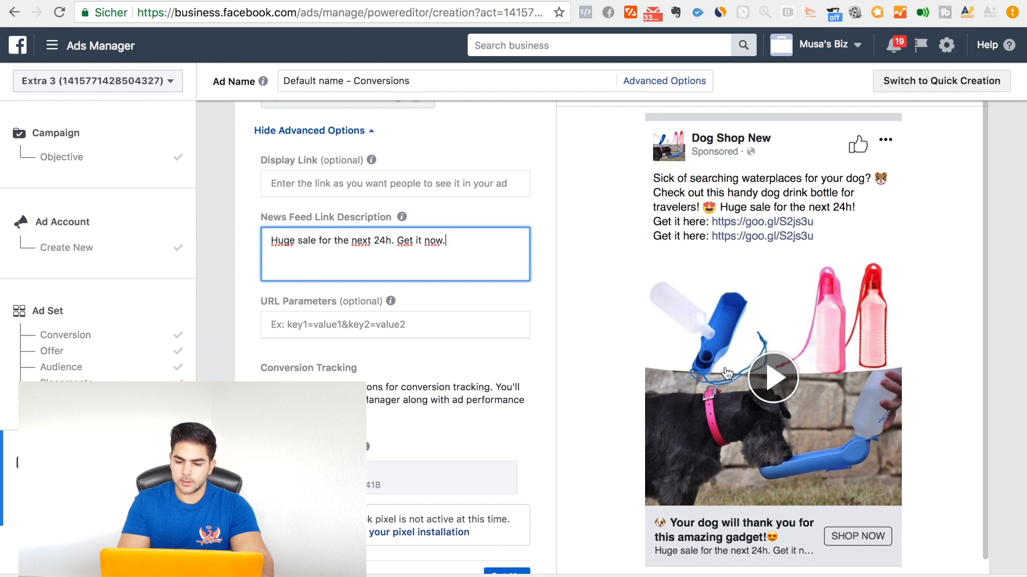
left_click(773, 381)
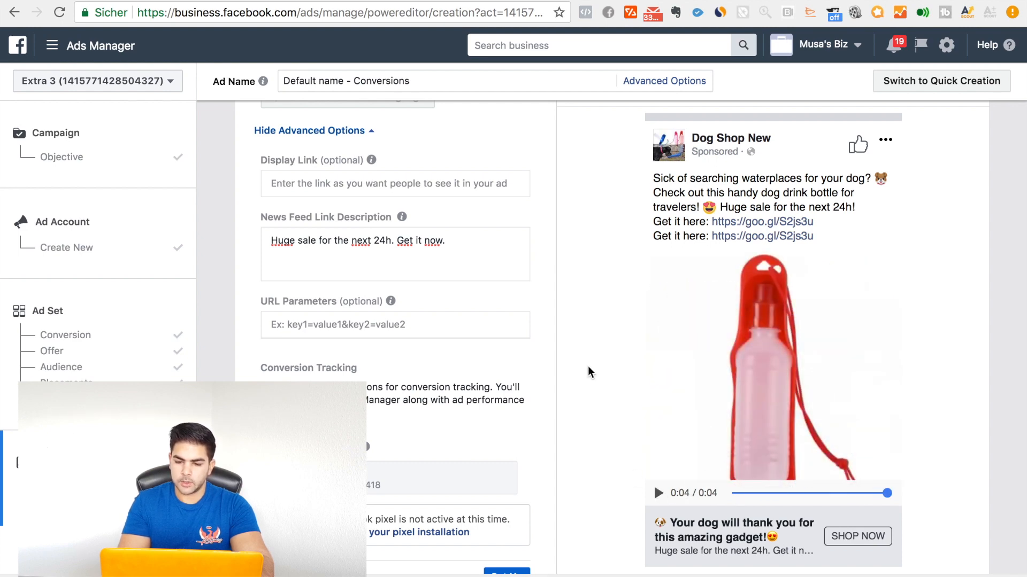
scroll(476, 401, "up", 5)
scroll(453, 448, "down", 10)
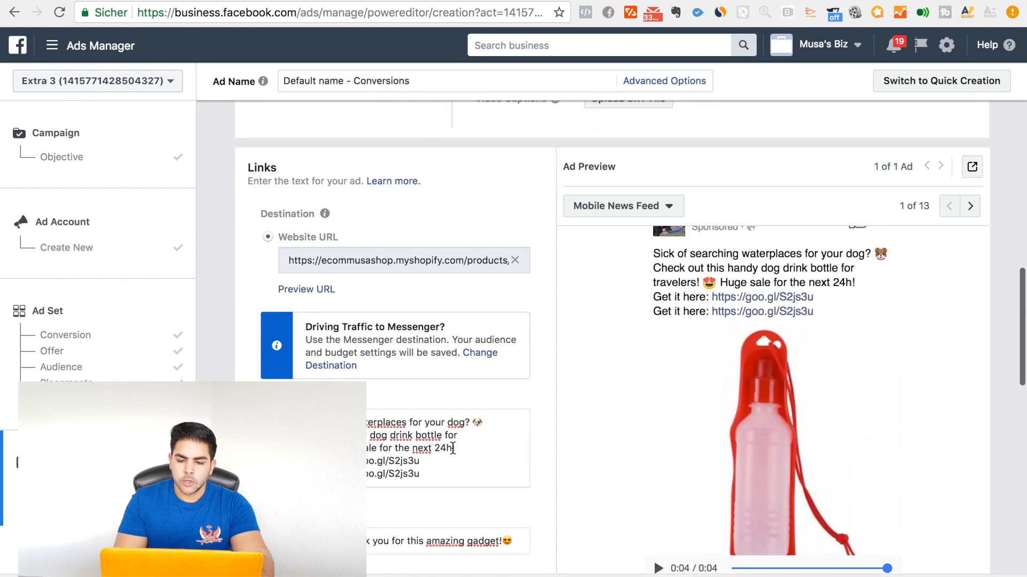
scroll(452, 448, "down", 4)
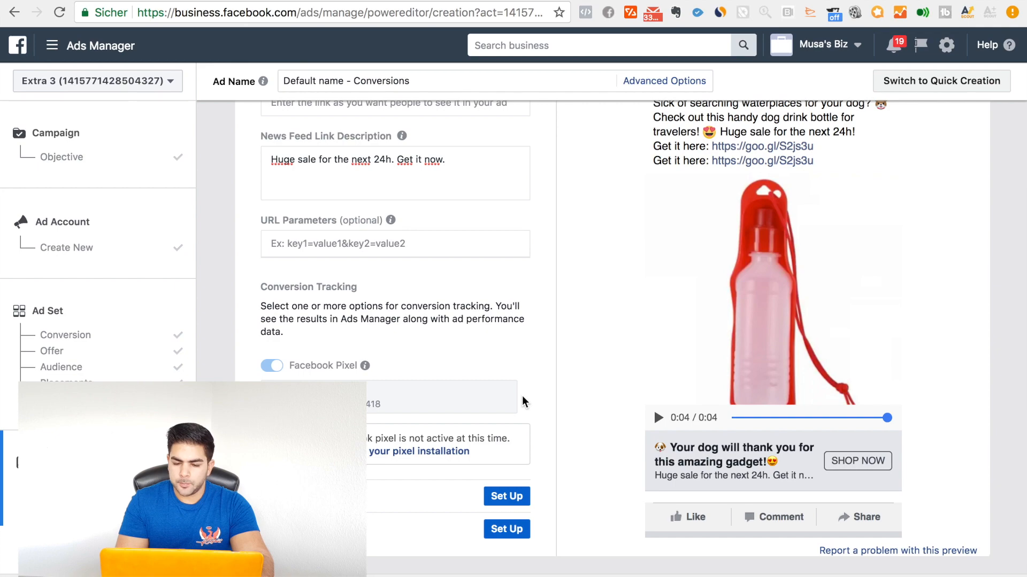
scroll(454, 399, "up", 12)
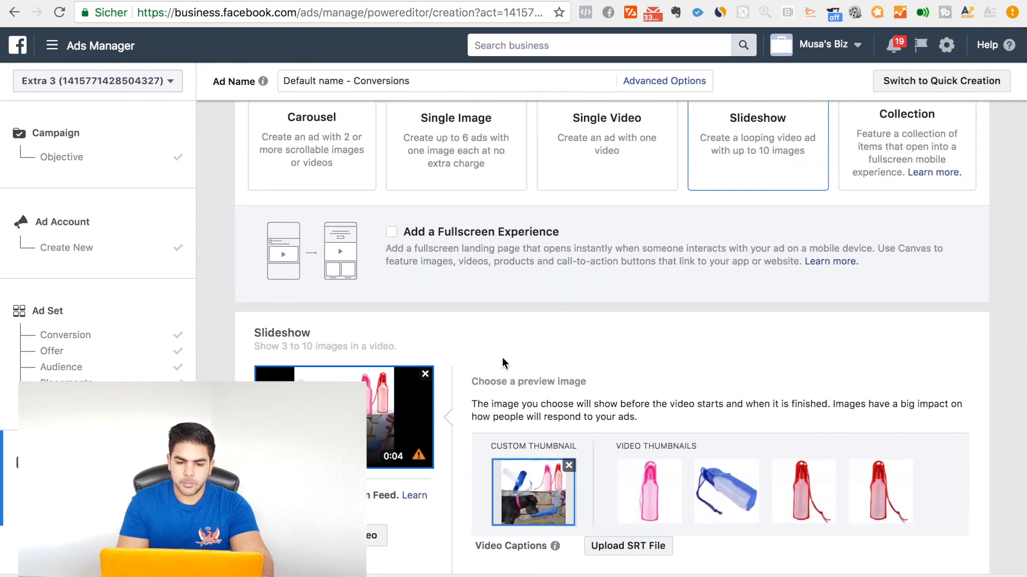
scroll(503, 357, "down", 7)
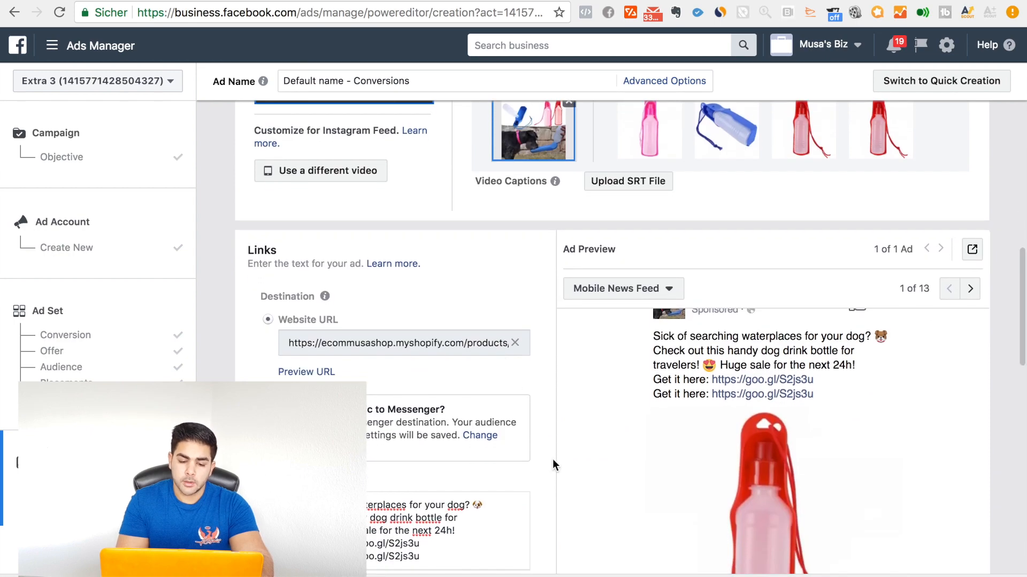
scroll(552, 461, "down", 8)
scroll(552, 460, "up", 10)
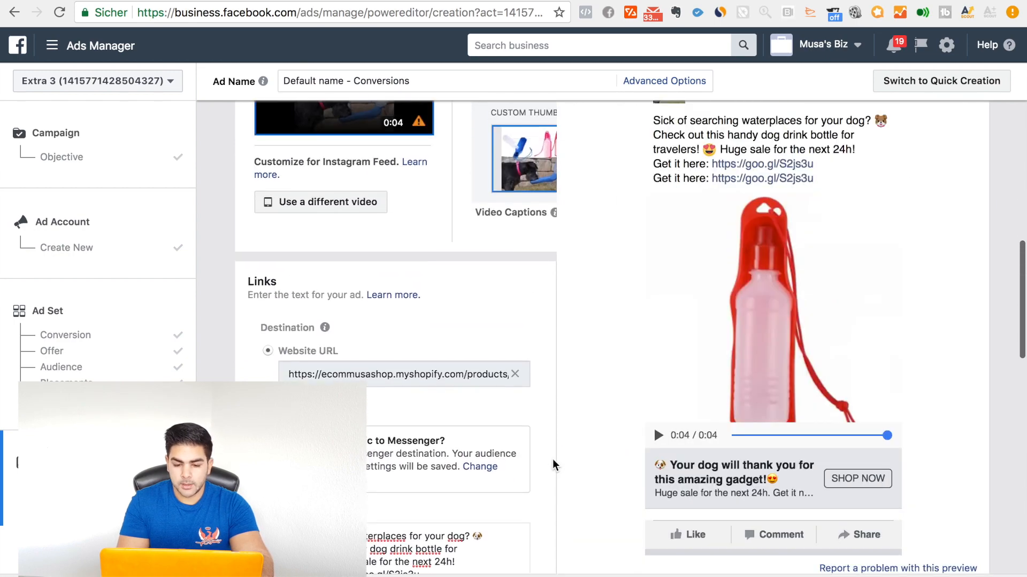
scroll(553, 460, "up", 10)
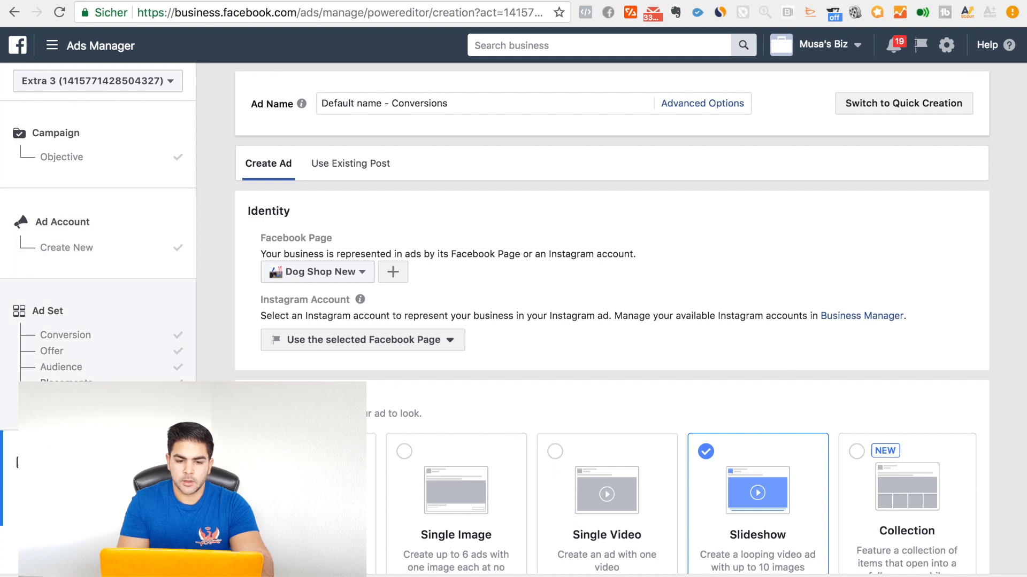
Step: Change the US - 18+ ad set's website conversion event from View Content to Purchase
left_click(71, 335)
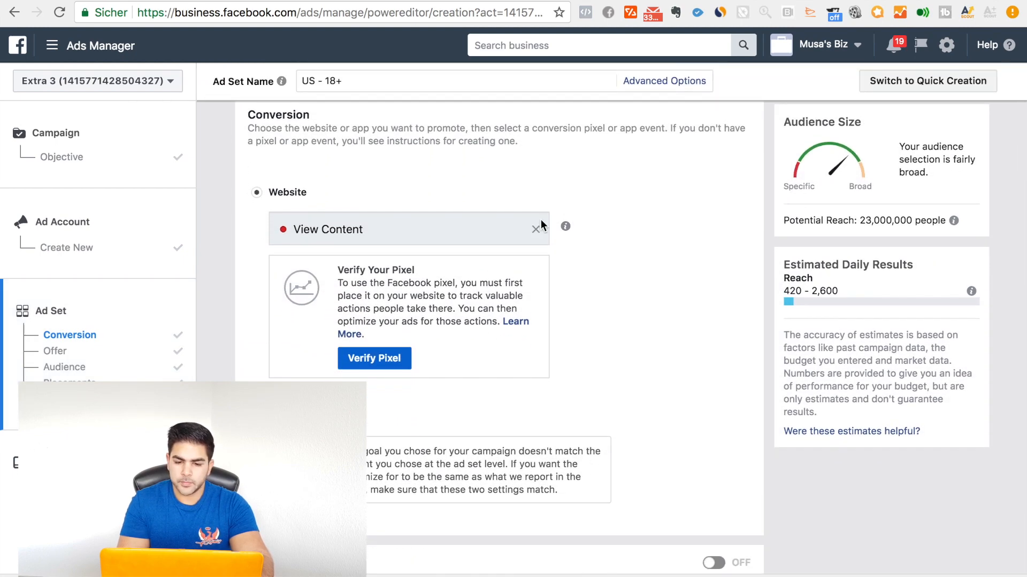
left_click(536, 230)
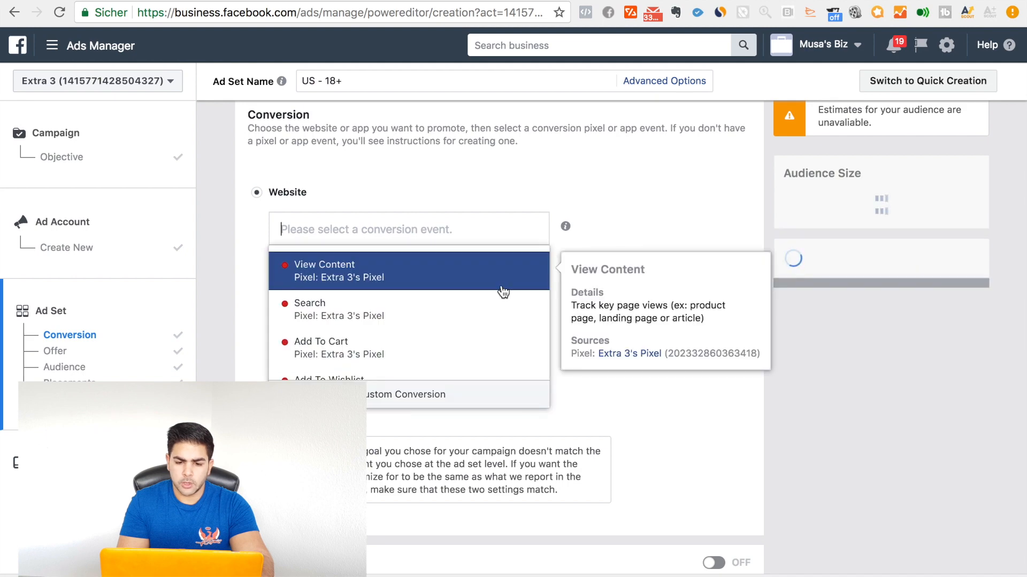
scroll(501, 292, "down", 3)
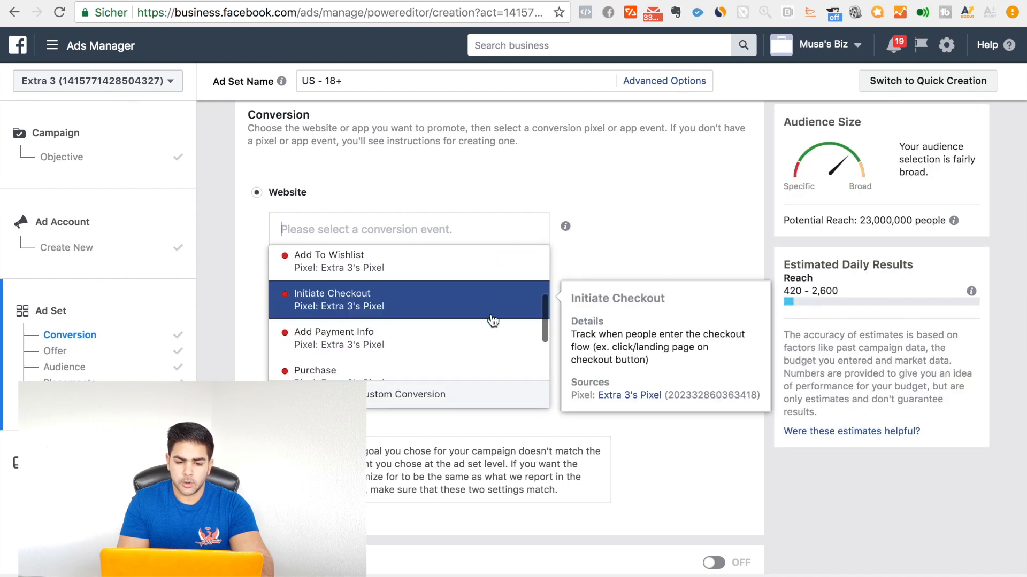
scroll(490, 321, "down", 1)
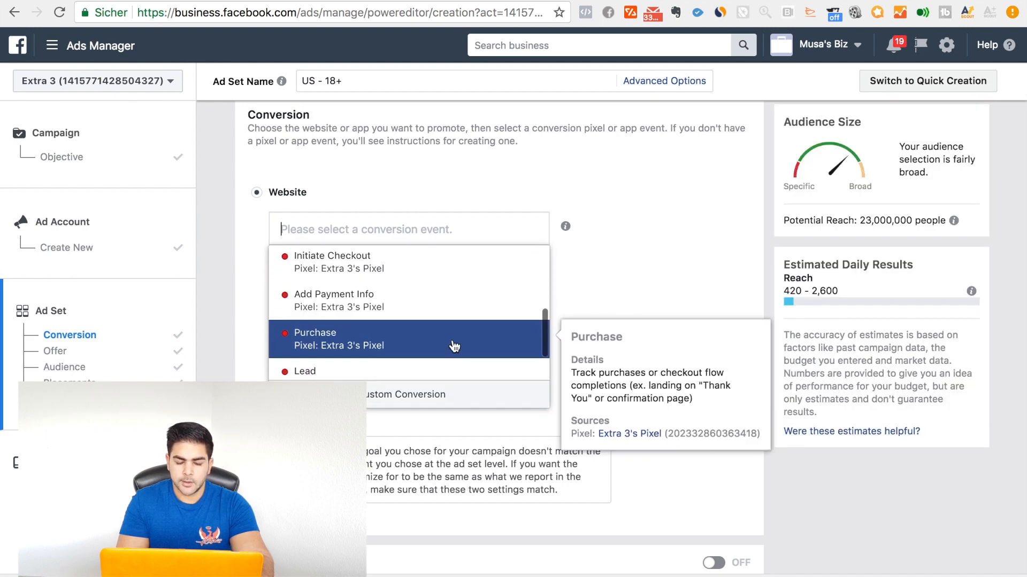
left_click(396, 347)
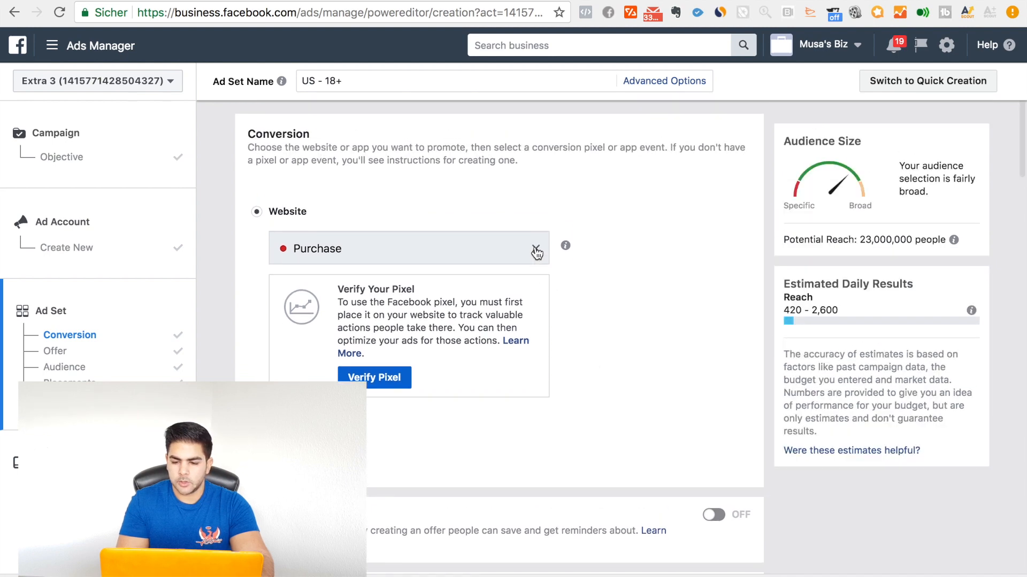
Step: Clear the ad set's conversion event and examine the pixel's available events, from View Content through Add To Cart to Purchase
left_click(535, 249)
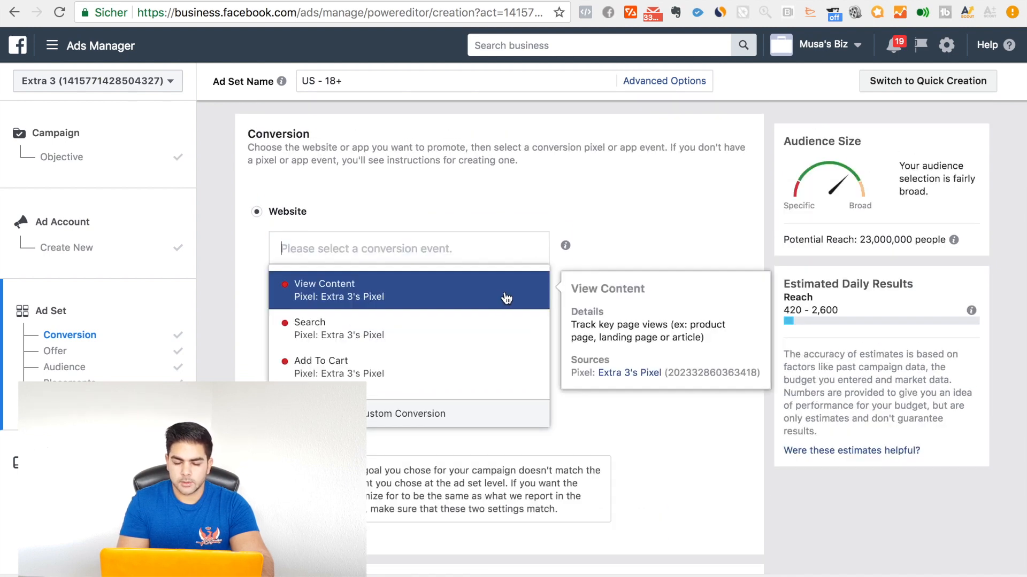
scroll(511, 369, "down", 2)
scroll(512, 374, "down", 1)
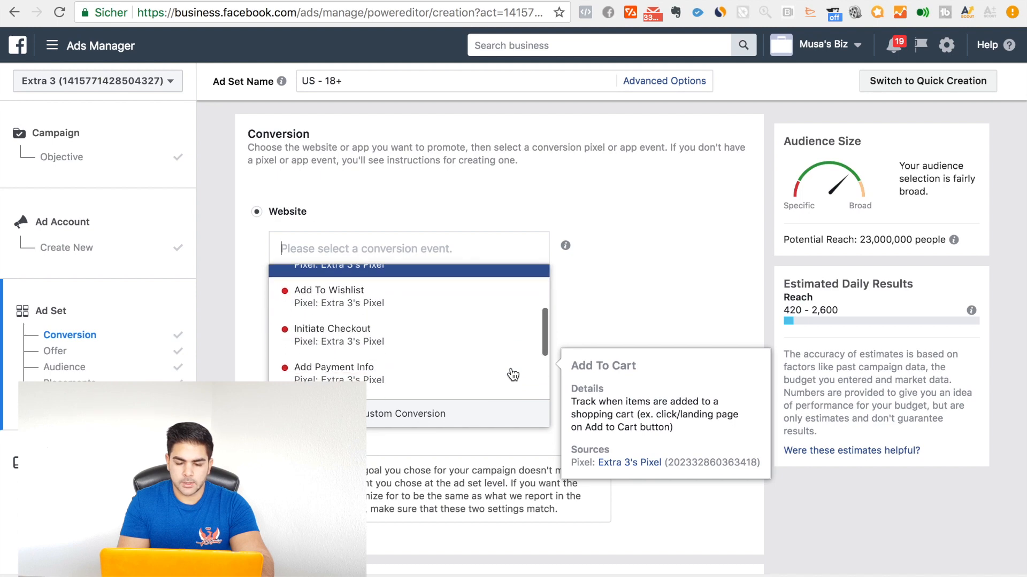
scroll(512, 374, "up", 3)
scroll(512, 374, "up", 2)
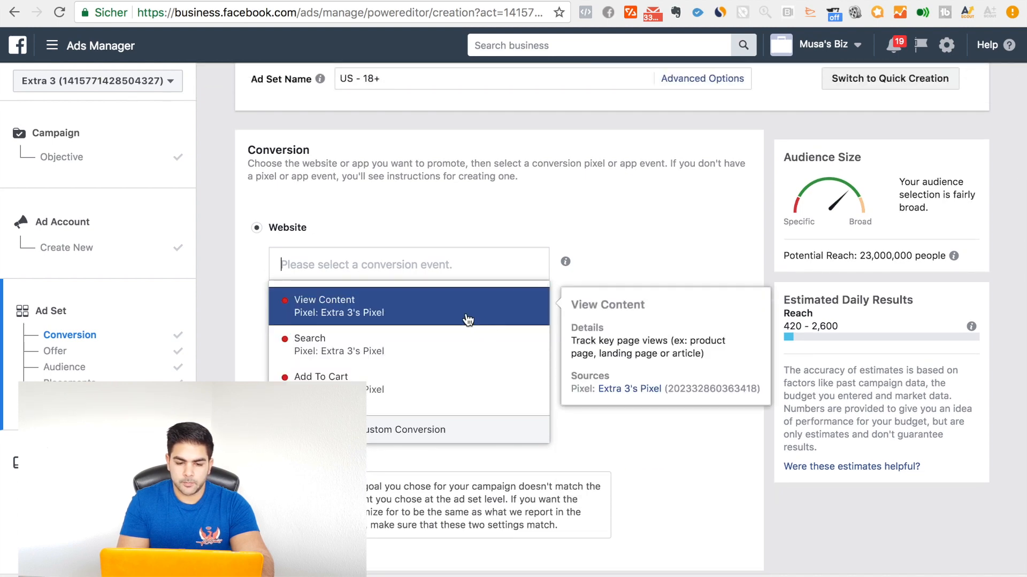
scroll(431, 317, "down", 2)
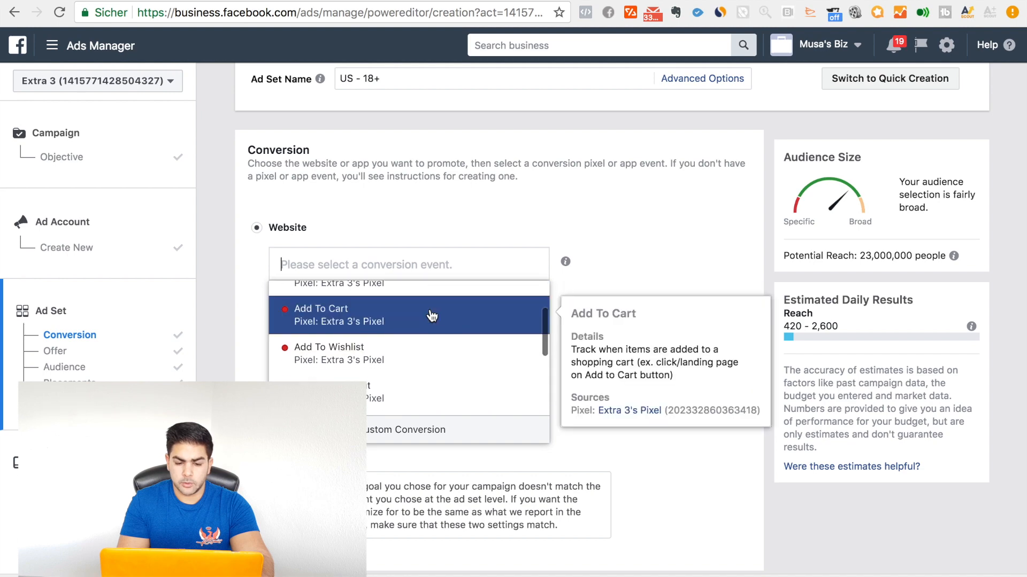
scroll(431, 321, "down", 1)
scroll(431, 321, "down", 1)
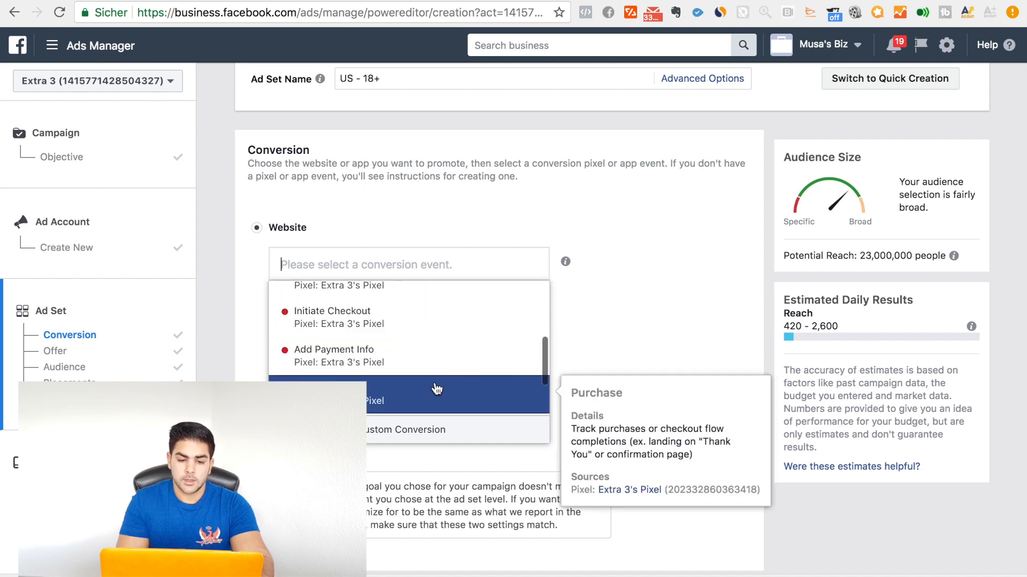
scroll(449, 349, "up", 2)
scroll(467, 326, "up", 3)
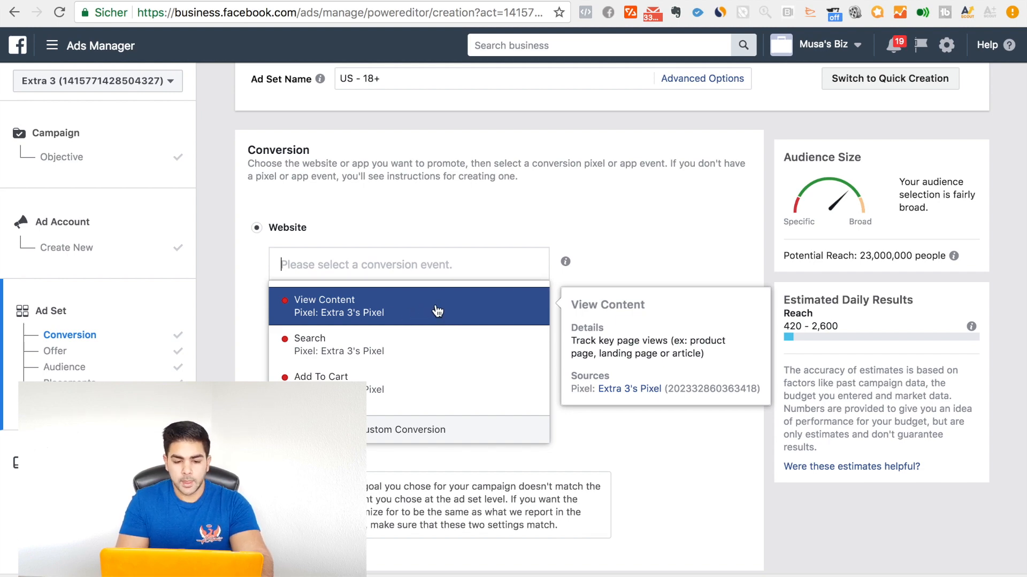
scroll(451, 314, "down", 2)
scroll(455, 323, "down", 2)
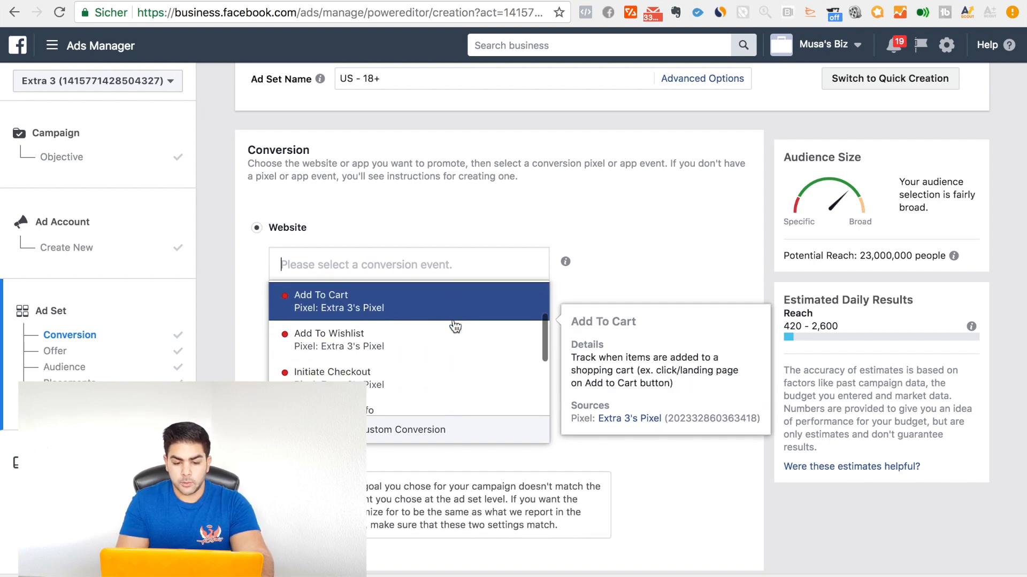
scroll(457, 357, "down", 2)
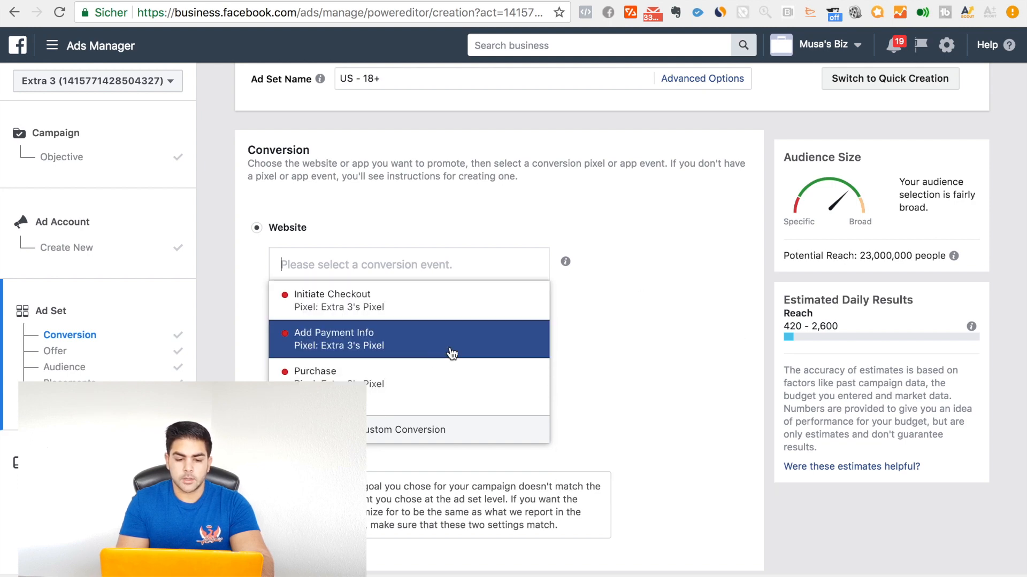
scroll(426, 365, "up", 4)
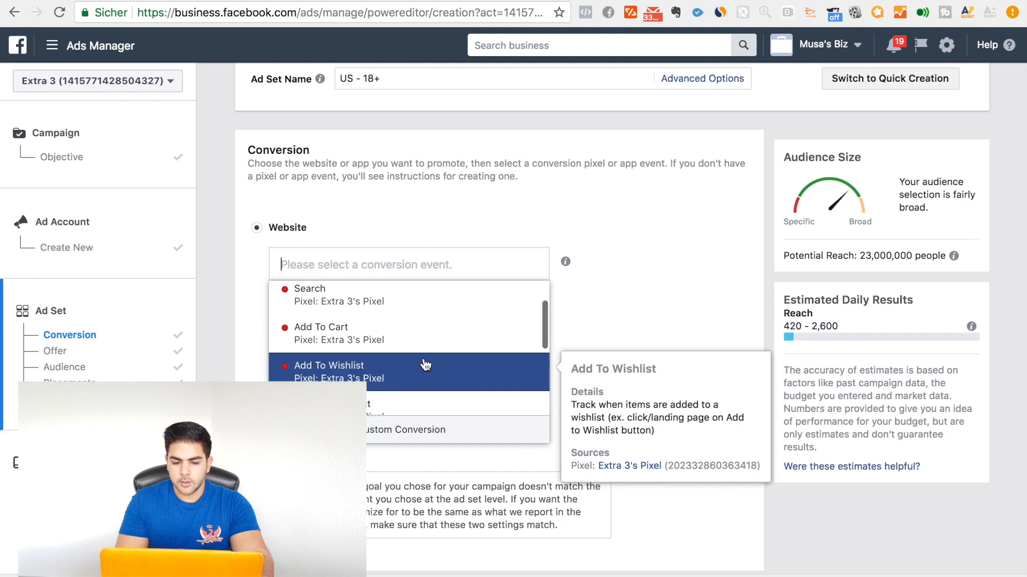
scroll(425, 366, "up", 1)
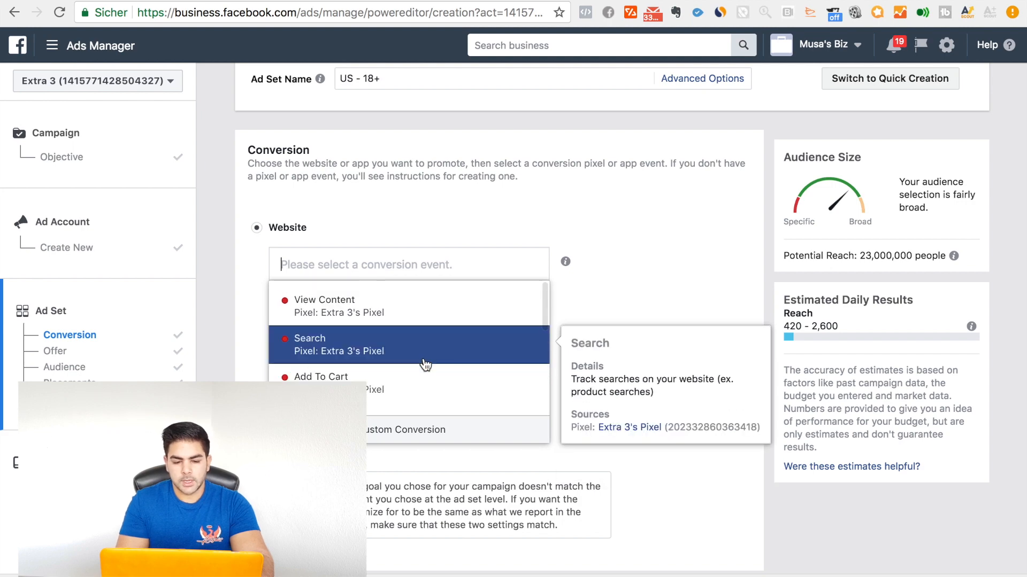